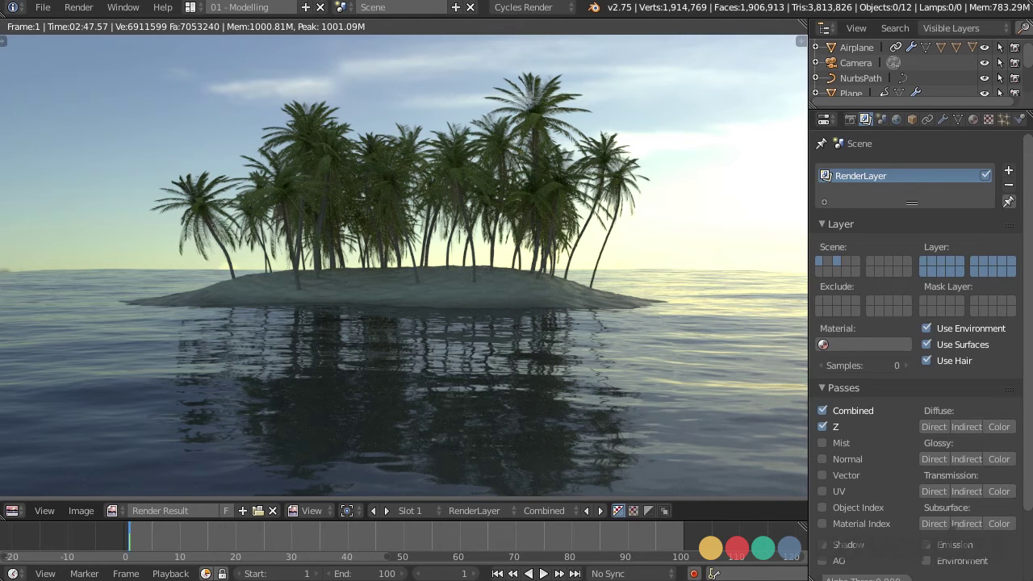
middle_click_drag(683, 293, 677, 293)
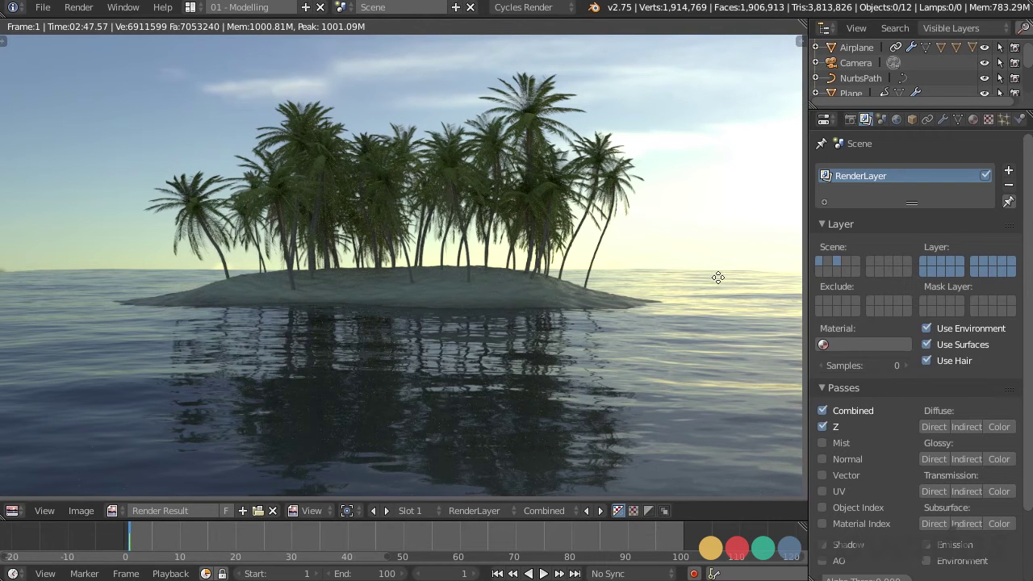
middle_click_drag(718, 278, 723, 277)
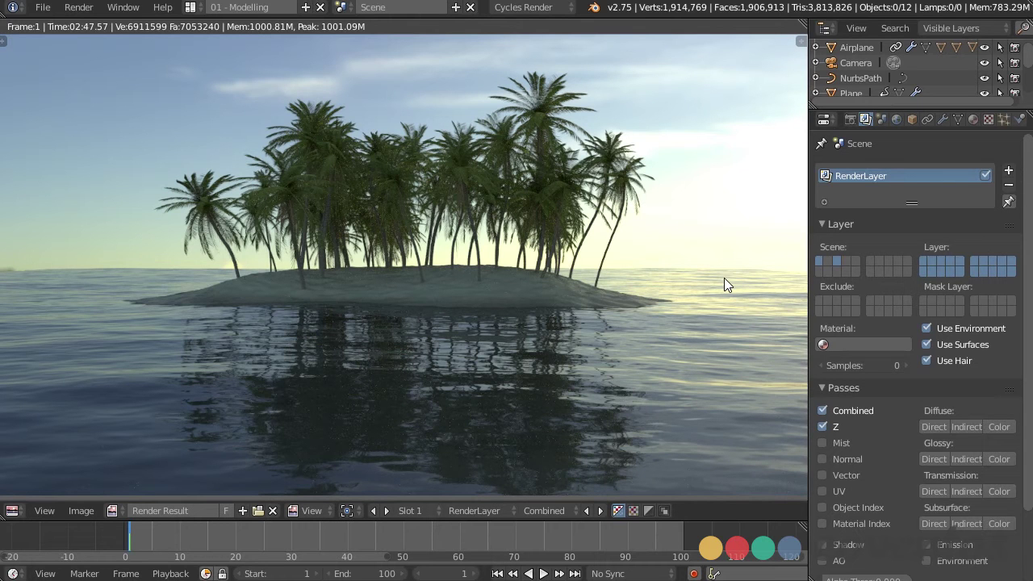
middle_click_drag(680, 277, 699, 290)
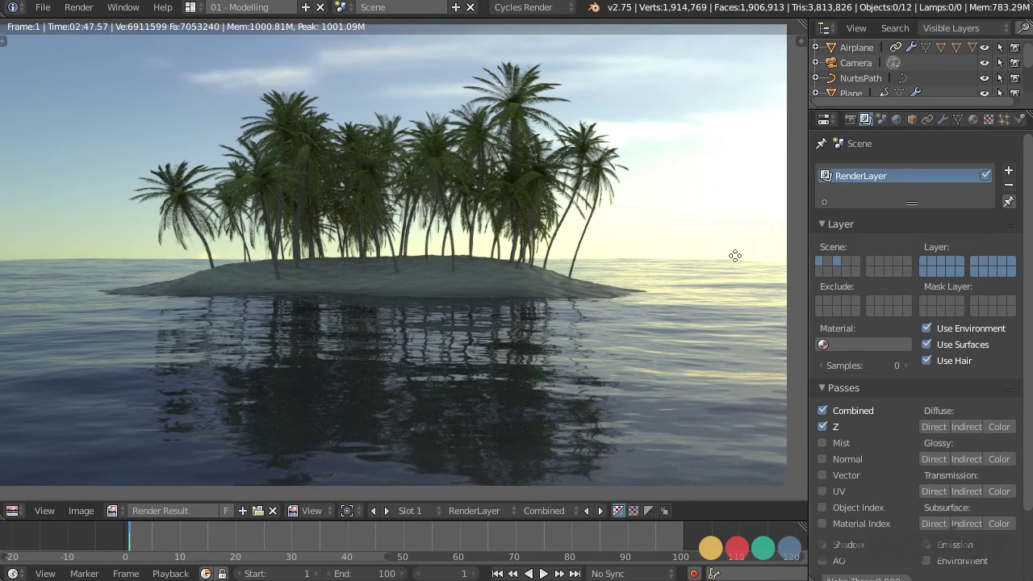
middle_click_drag(733, 256, 708, 259)
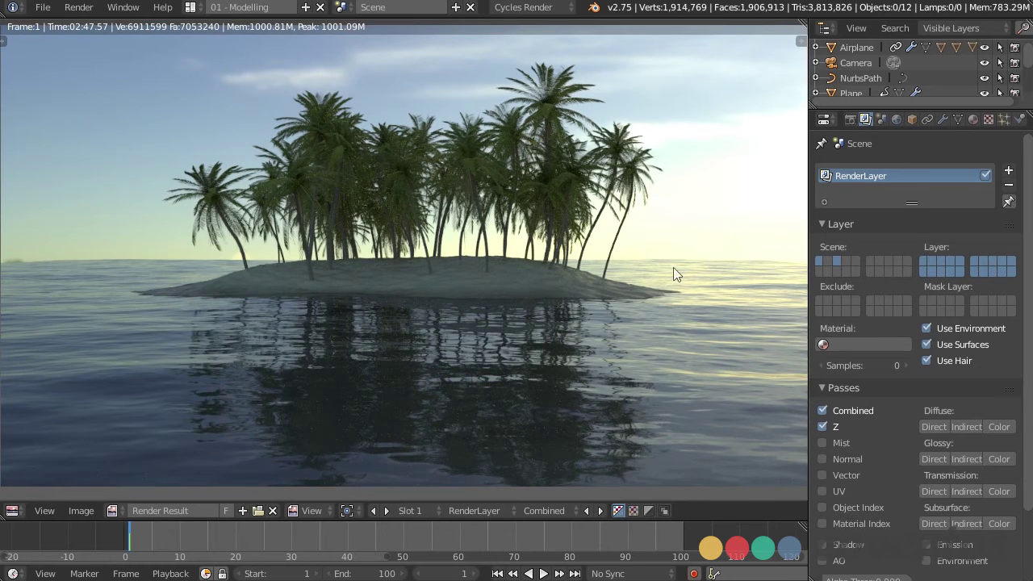
middle_click_drag(688, 281, 701, 287)
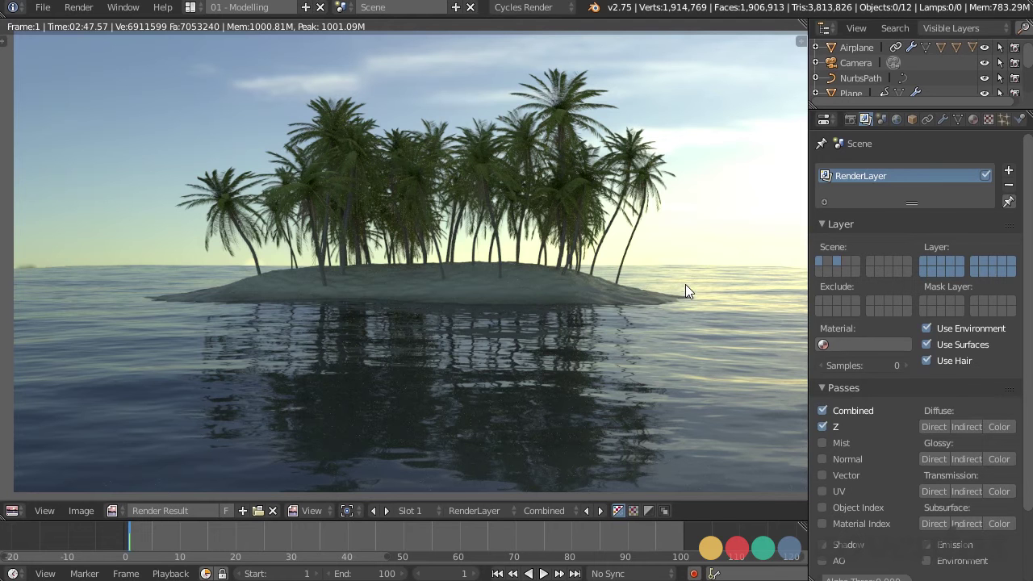
middle_click_drag(685, 285, 703, 287)
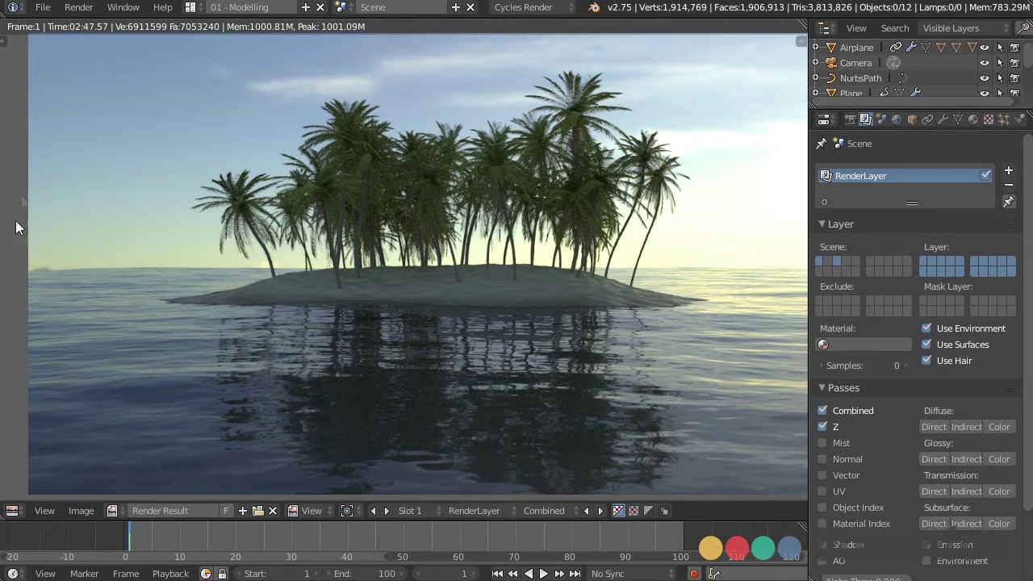
middle_click_drag(494, 270, 445, 279)
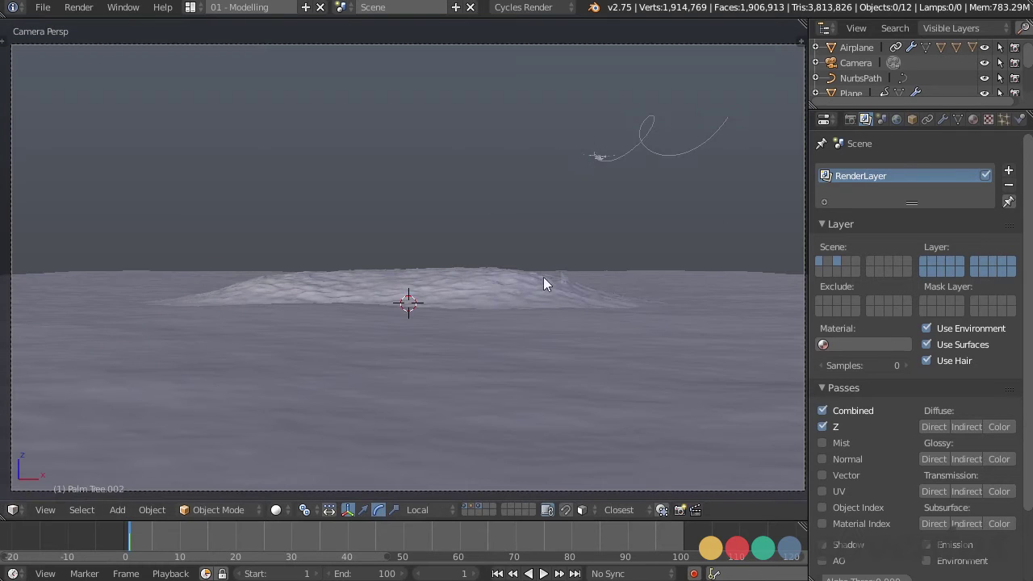
Set the render subdivisions of the island's Subdivision Surface modifier to 4
right_click(543, 278)
left_click(941, 120)
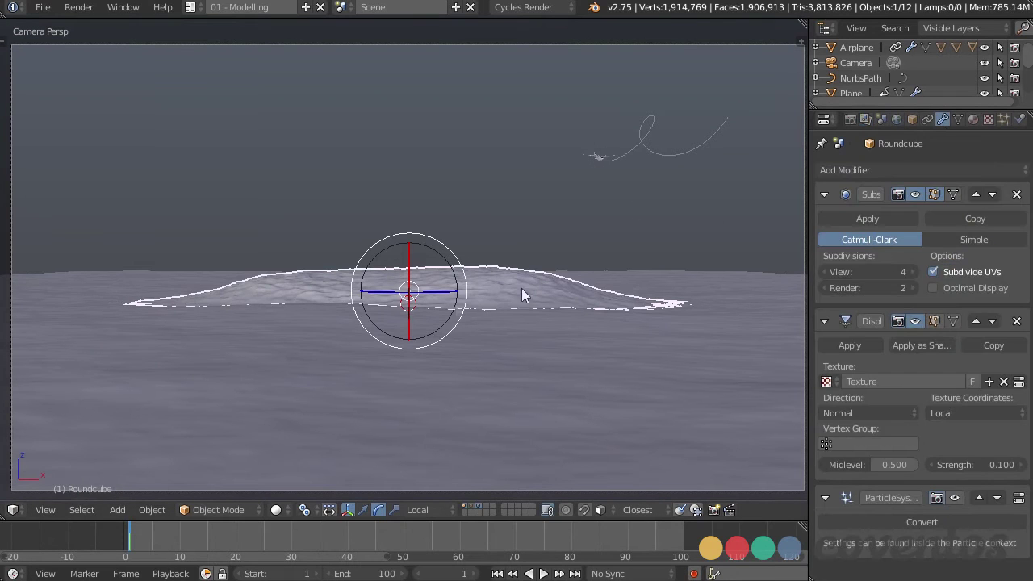
scroll(529, 281, "up", 1)
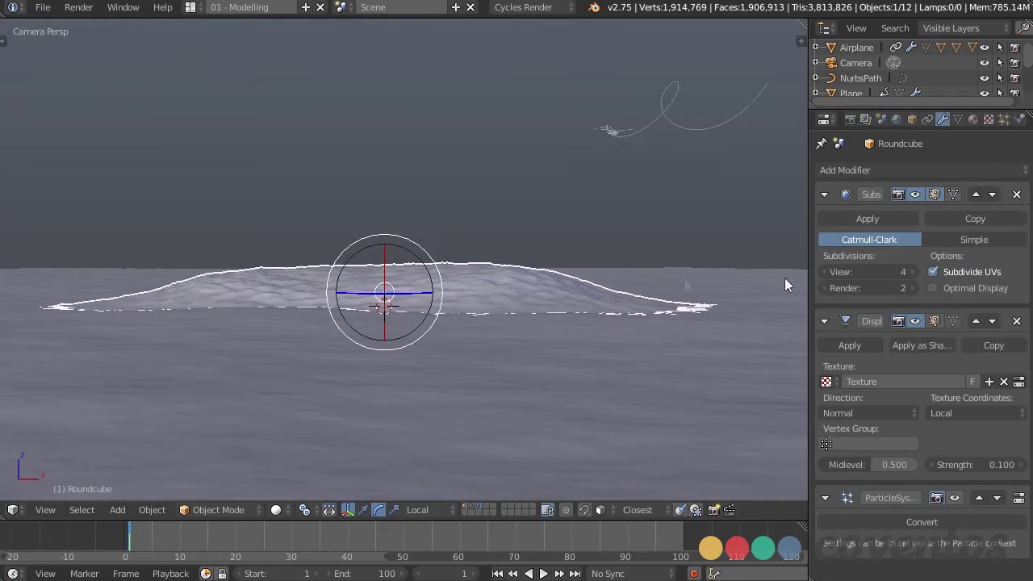
left_click(916, 288)
left_click(915, 287)
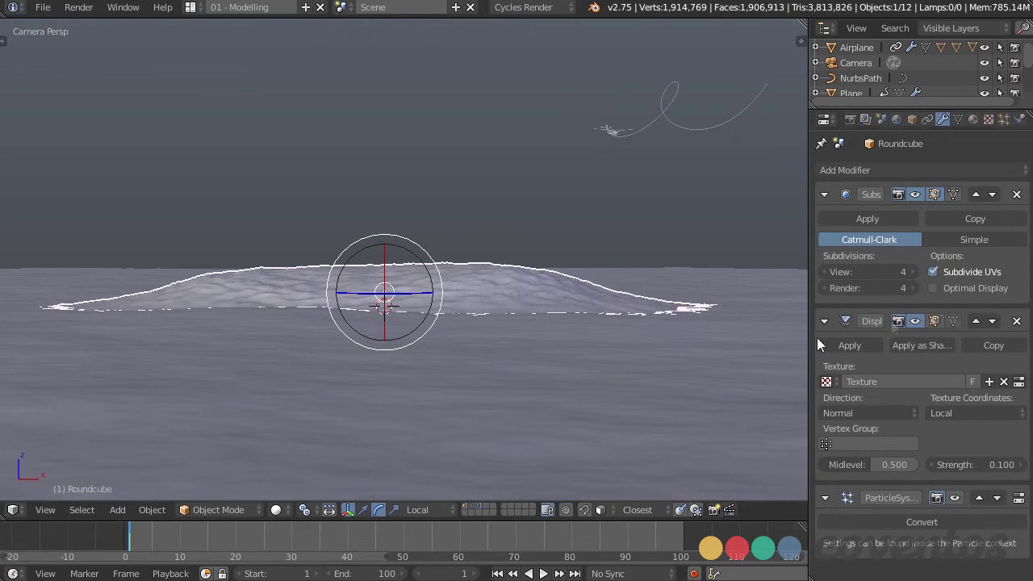
middle_click_drag(646, 327, 655, 321, "shift")
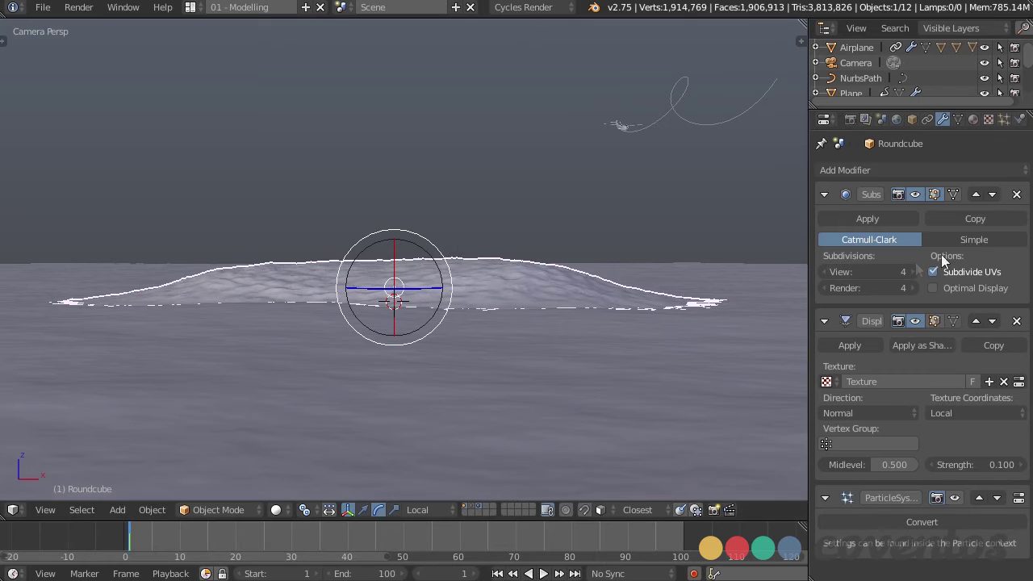
Show the island's palm tree particle system in the viewport and set its emission number to 100
left_click(958, 496)
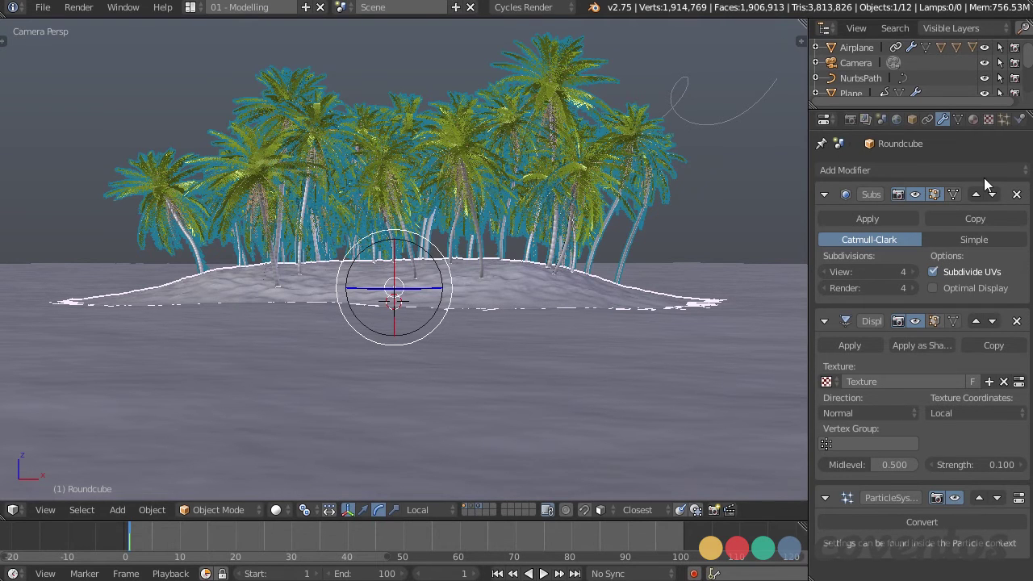
left_click(1004, 119)
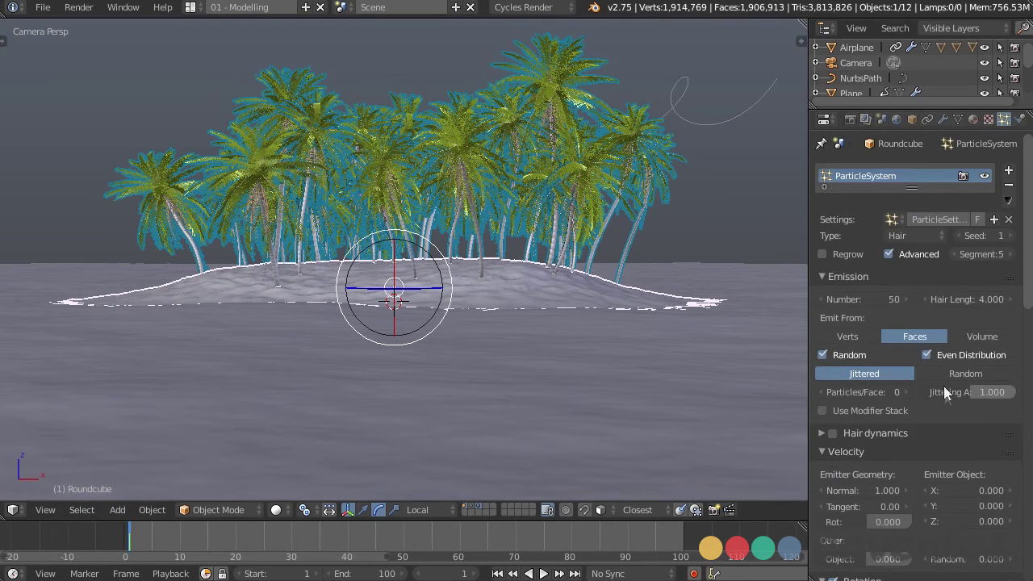
left_click(888, 301)
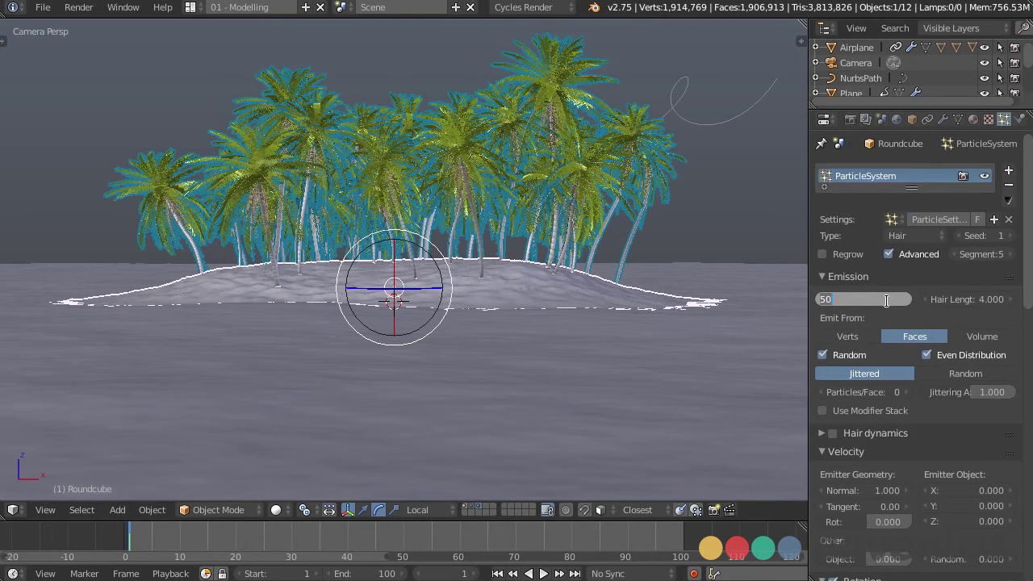
type("100")
key("Return")
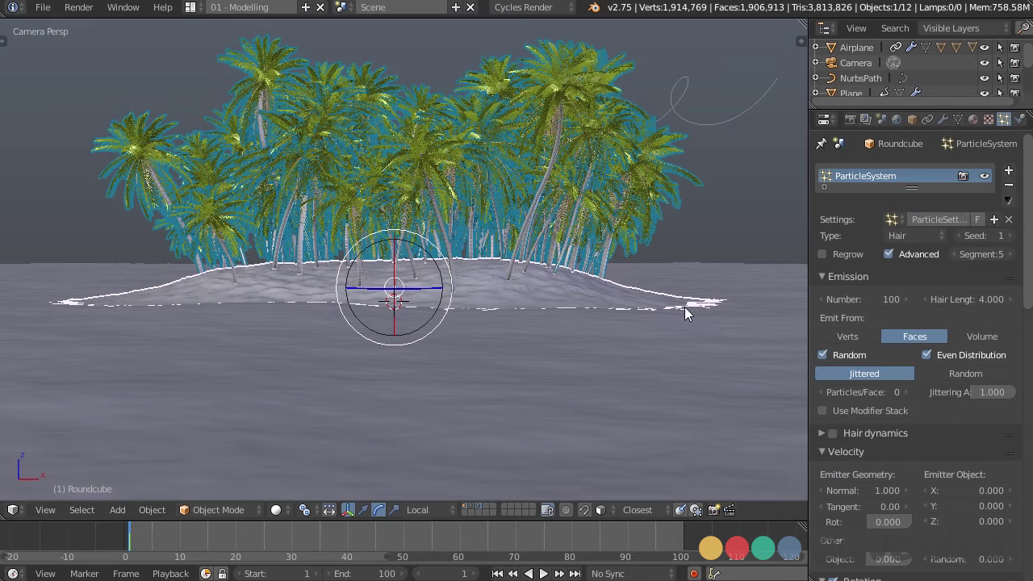
key("Home")
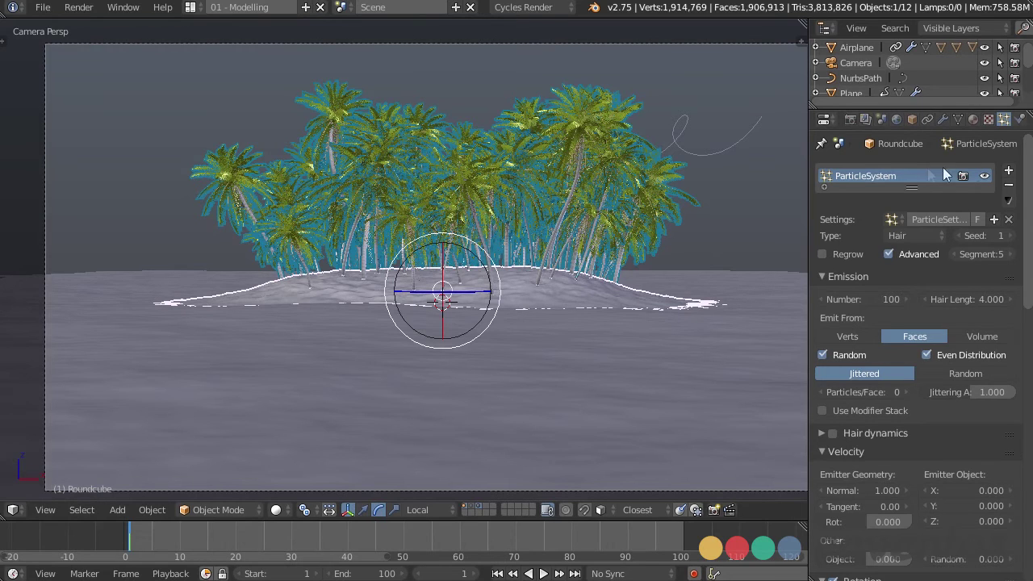
left_click(986, 177)
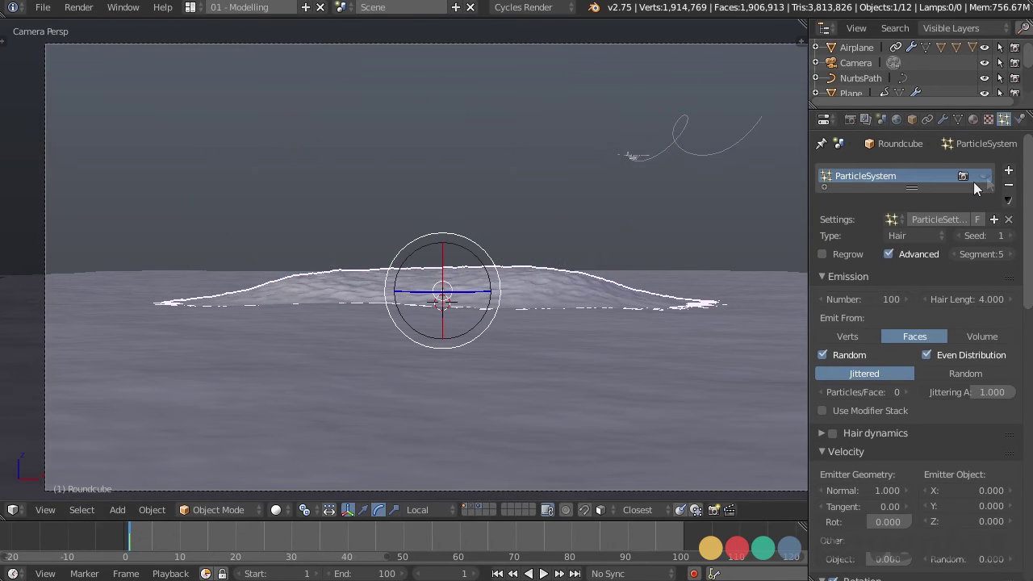
middle_click_drag(722, 231, 709, 227, "shift")
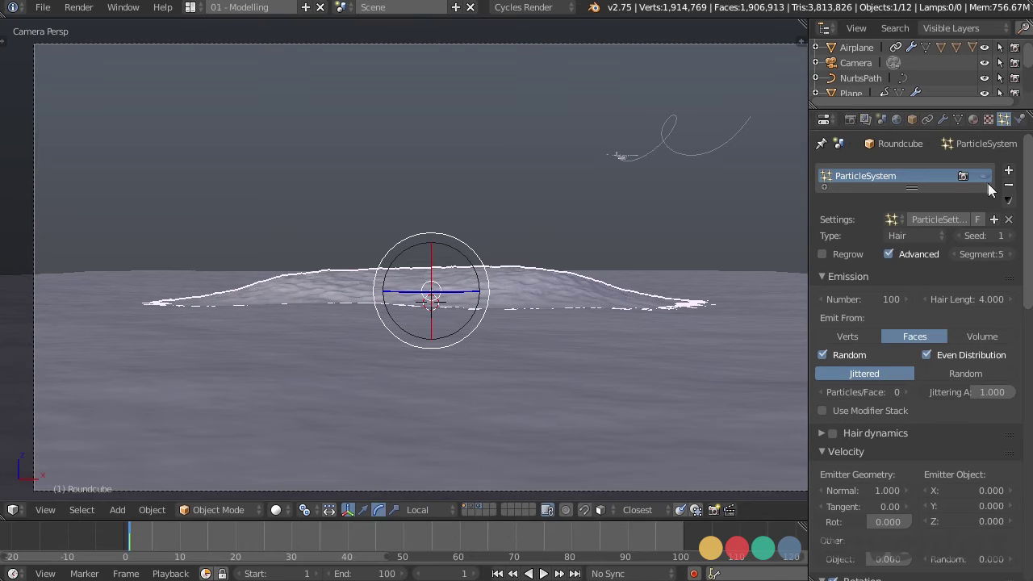
key("ctrl+z")
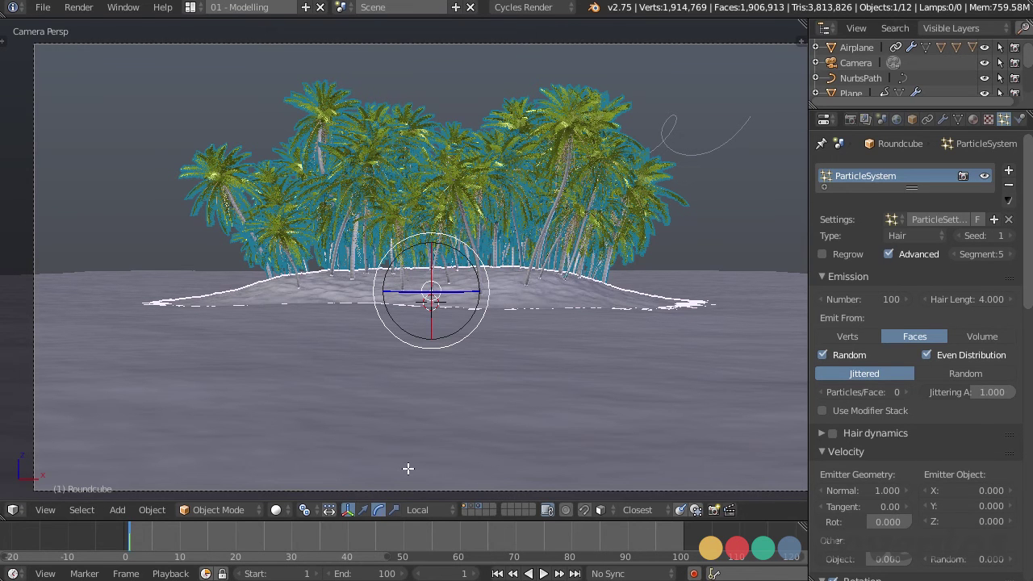
Split the 3D view into two camera views and set one of them to Rendered shading
key("ctrl+space")
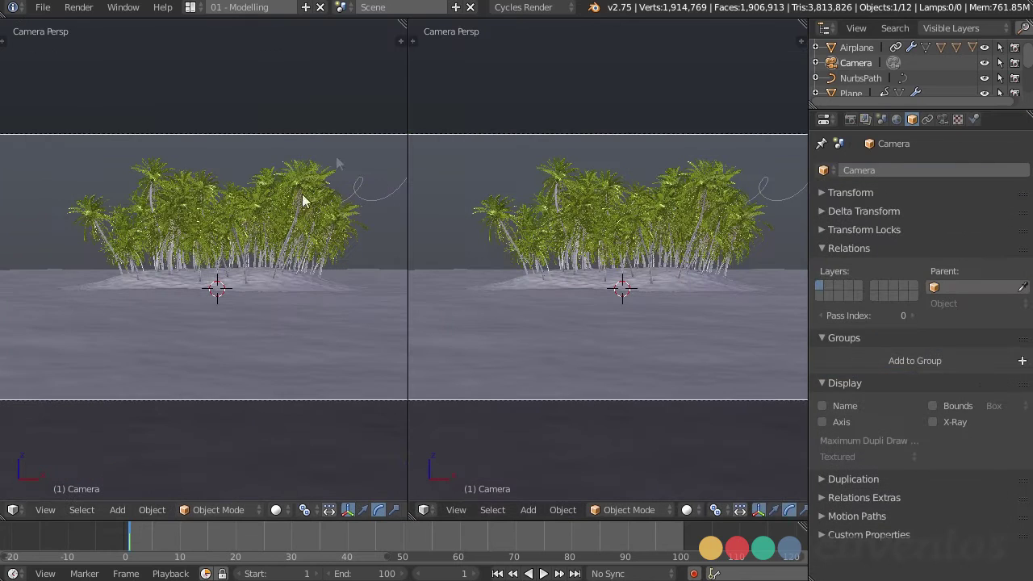
left_click(276, 510)
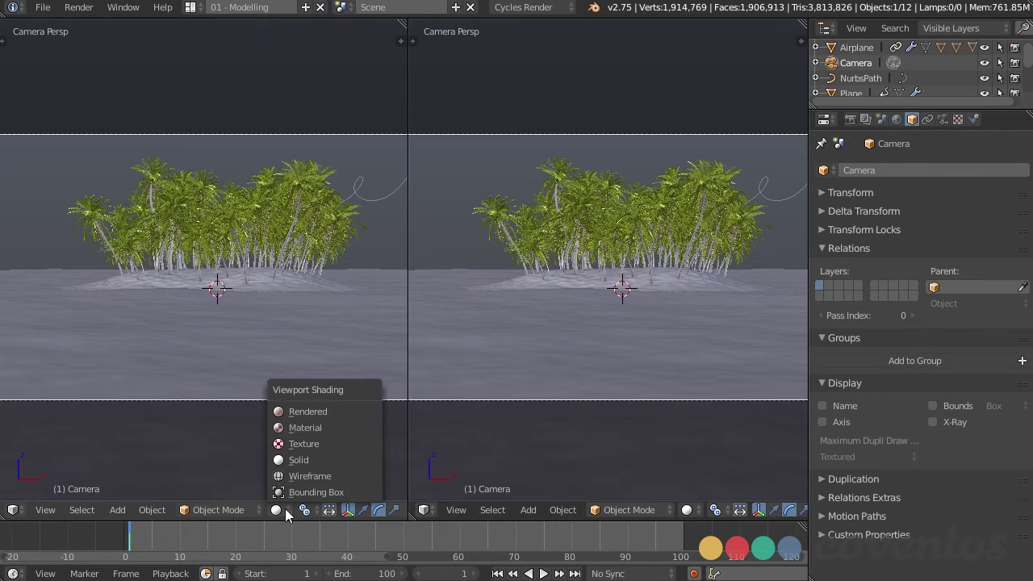
left_click(307, 411)
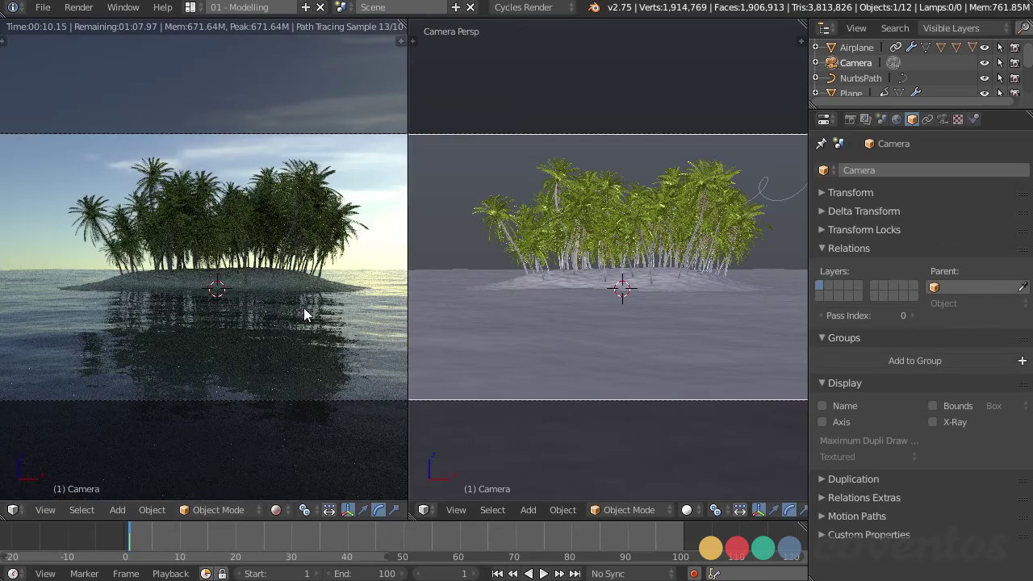
Limit the rendered preview to a wide, low border around the island, the tree trunks and the horizon
scroll(304, 308, "down", 1)
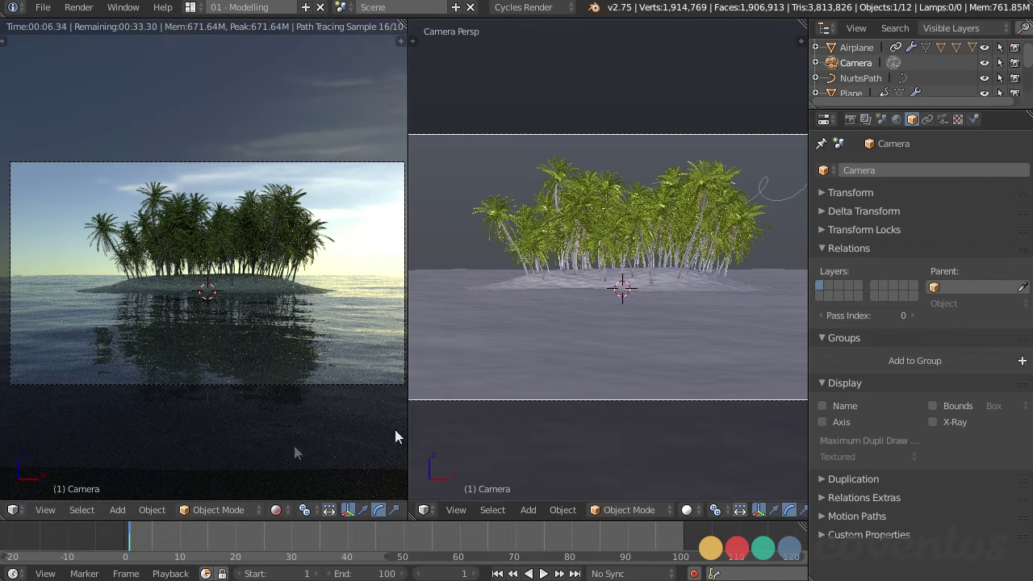
key("ctrl+b")
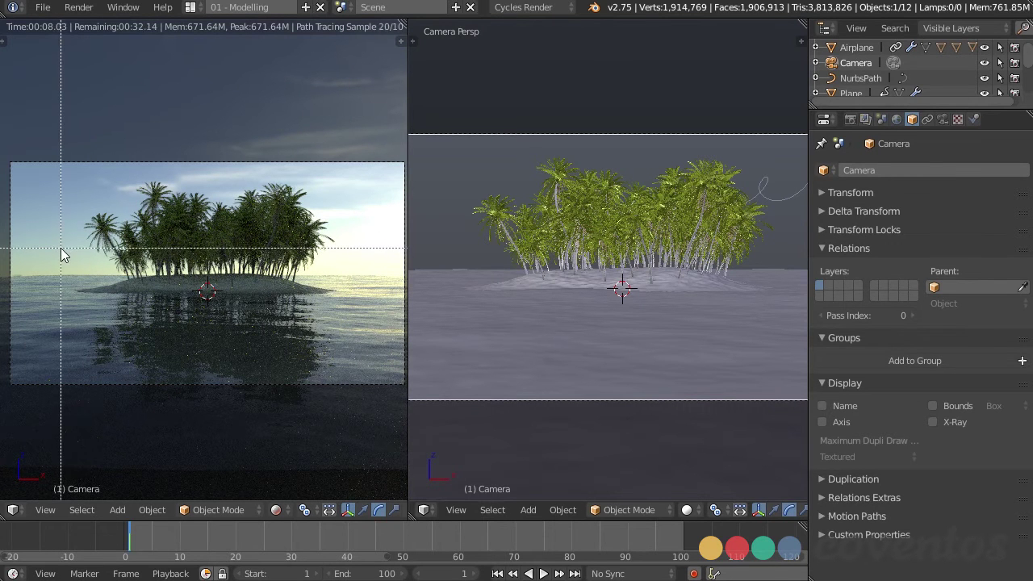
left_click_drag(58, 244, 366, 318)
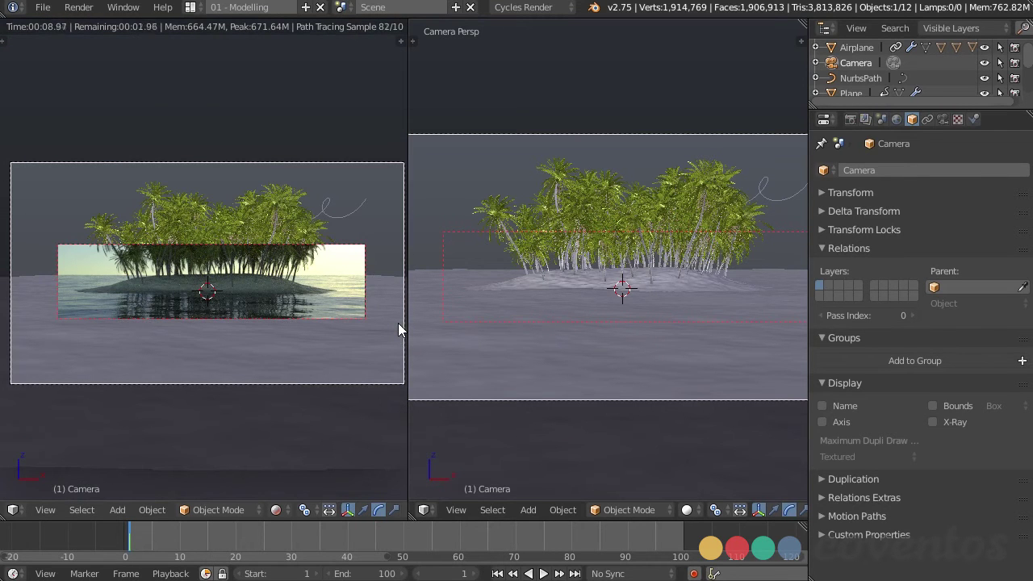
Rotate the World environment texture to 218° on Z and redraw the render border around all the palms and the island
left_click(958, 120)
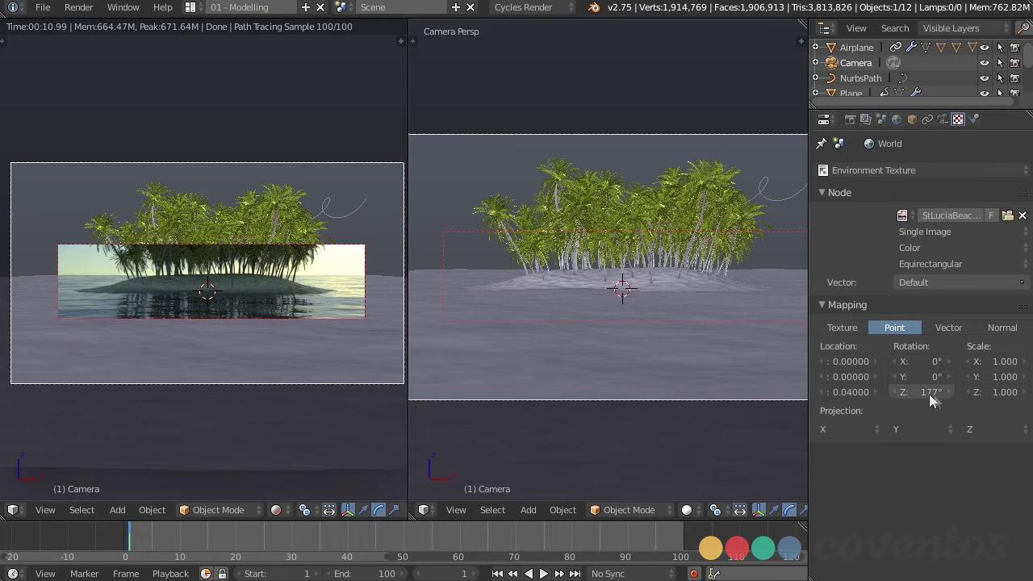
mouse_move(922, 392)
left_mouse_down()
mouse_move(936, 392)
mouse_move(924, 392)
left_mouse_up()
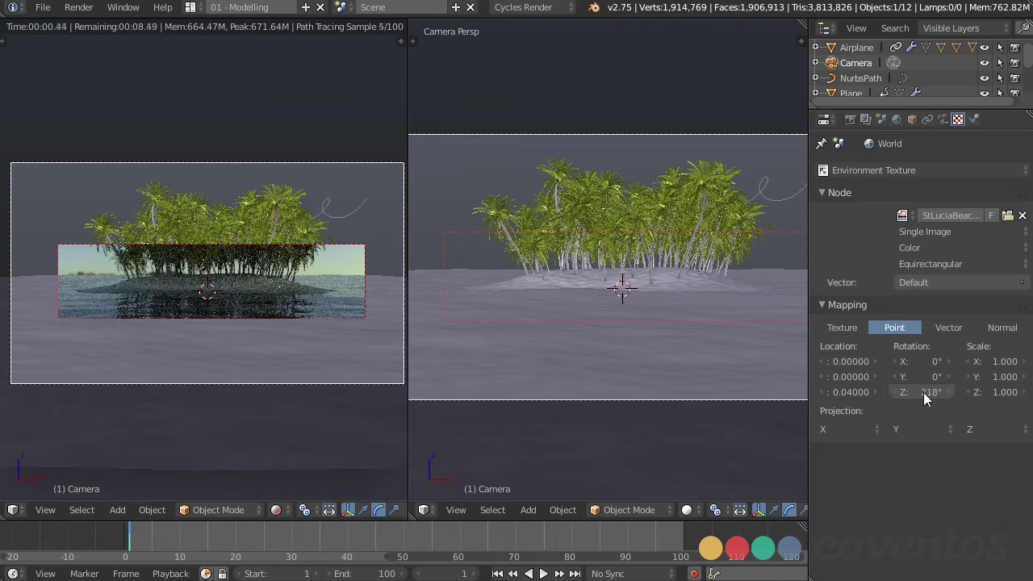
key("ctrl+b")
left_click_drag(42, 173, 370, 348)
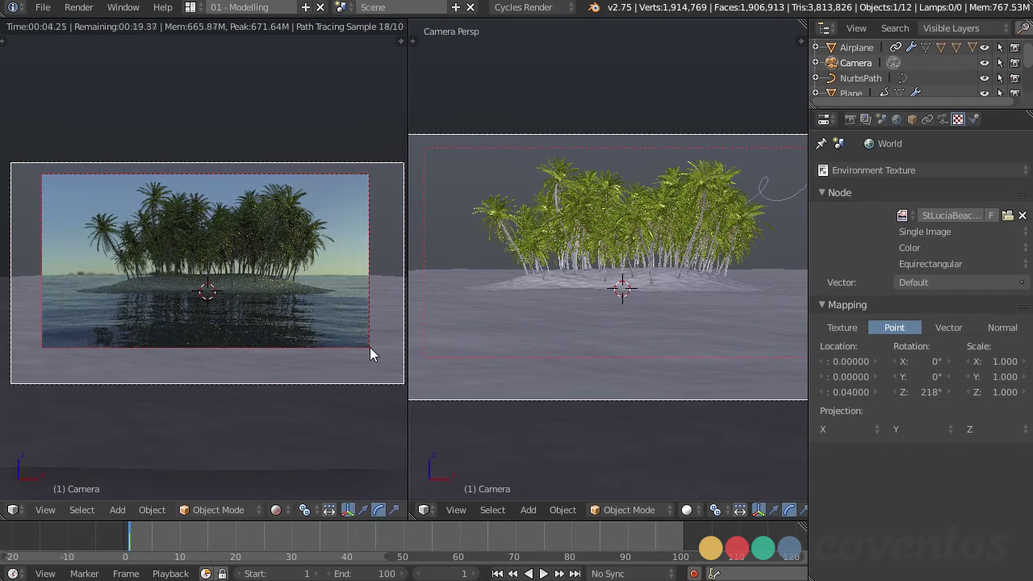
Set the environment texture's Z rotation to 250°
left_click(927, 392)
type("250")
key("Return")
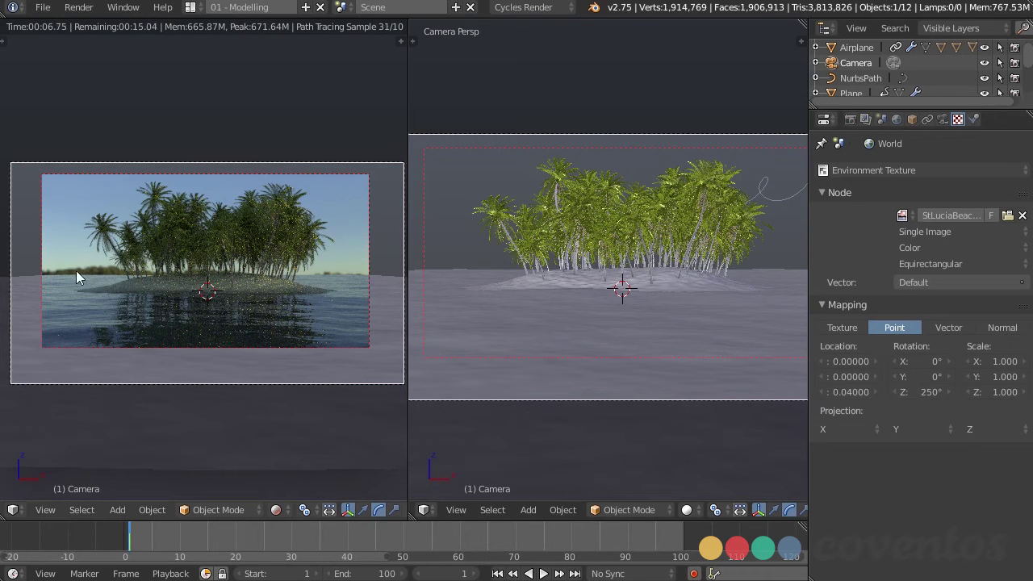
Raise the environment texture mapping's Z location to 0.10 and check the horizon in the rendered preview
left_click(880, 392)
left_click(880, 392)
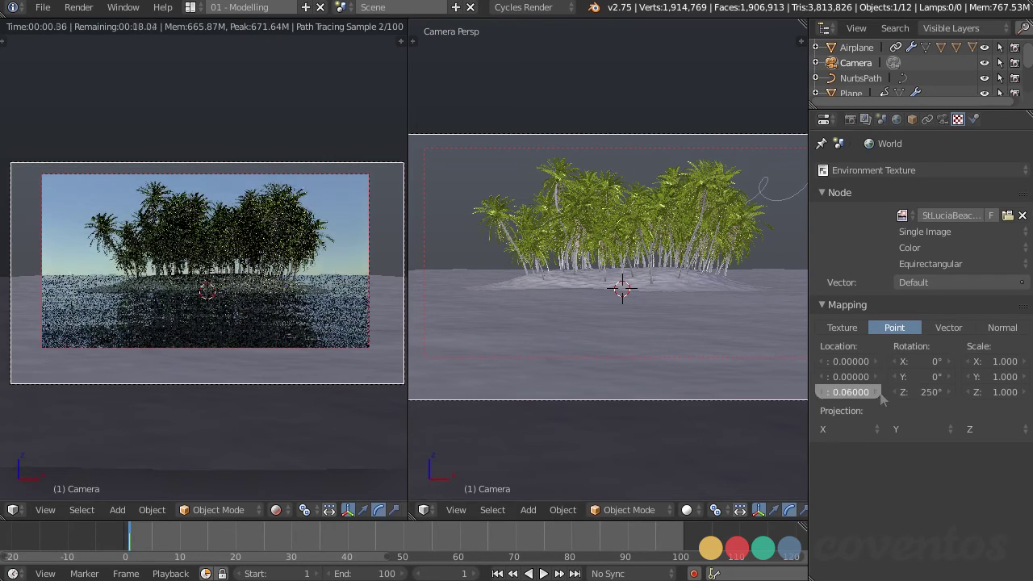
left_click(880, 392)
left_click(880, 393)
left_click(880, 392)
left_click(880, 392)
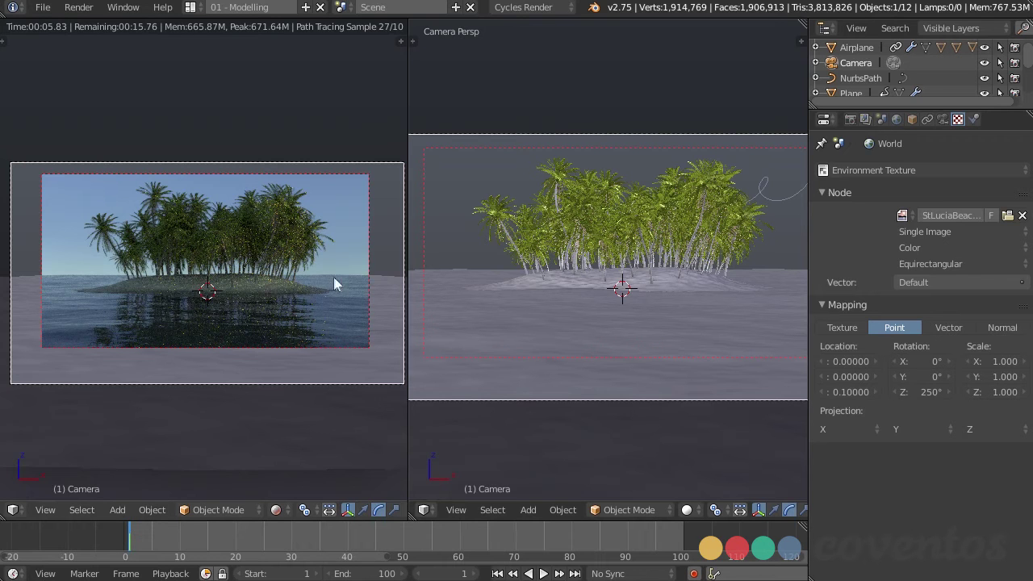
scroll(331, 285, "down", 1)
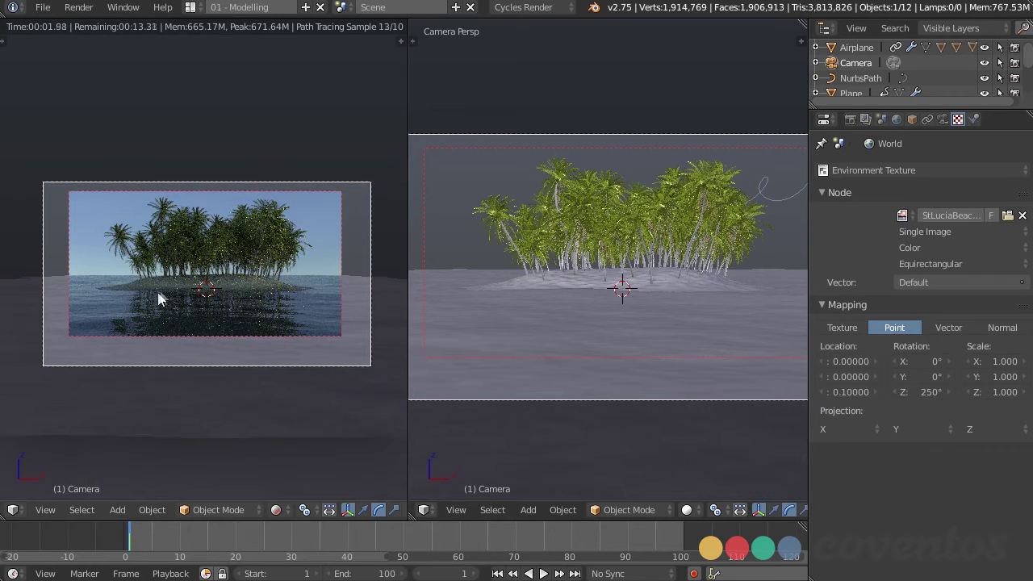
scroll(273, 299, "up", 1)
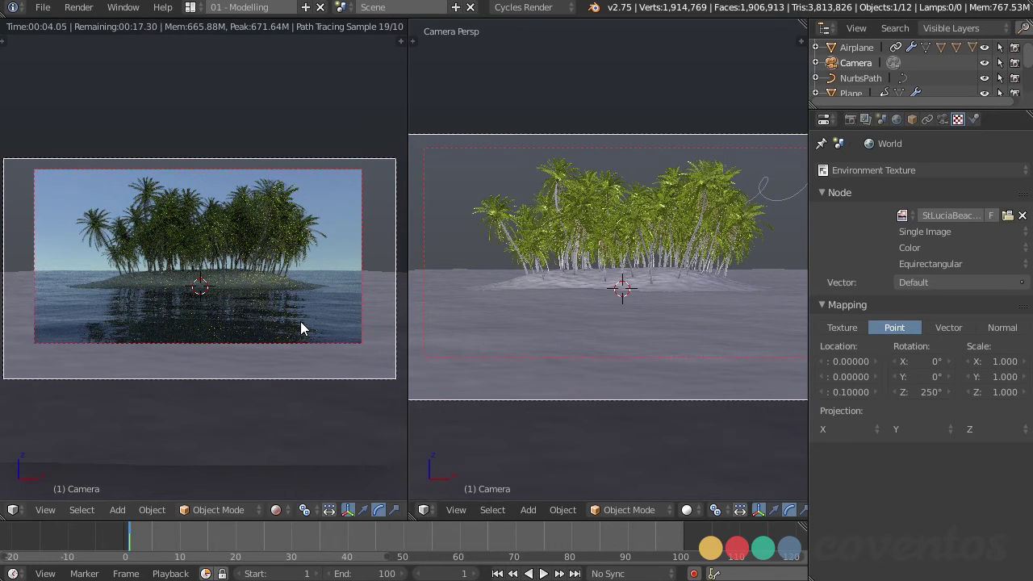
Set the World environment texture's background strength to 4
left_click(896, 120)
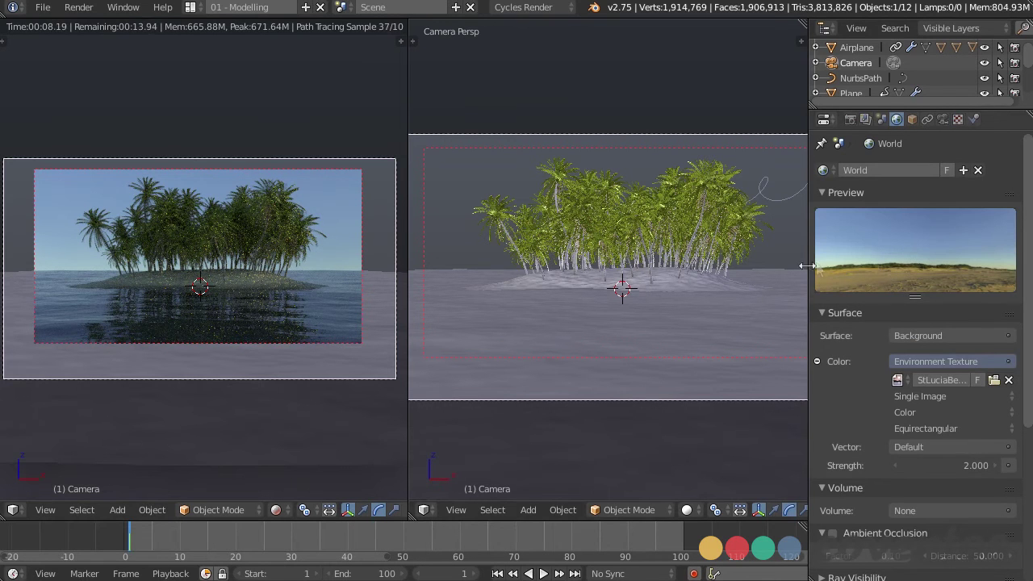
left_click(968, 465)
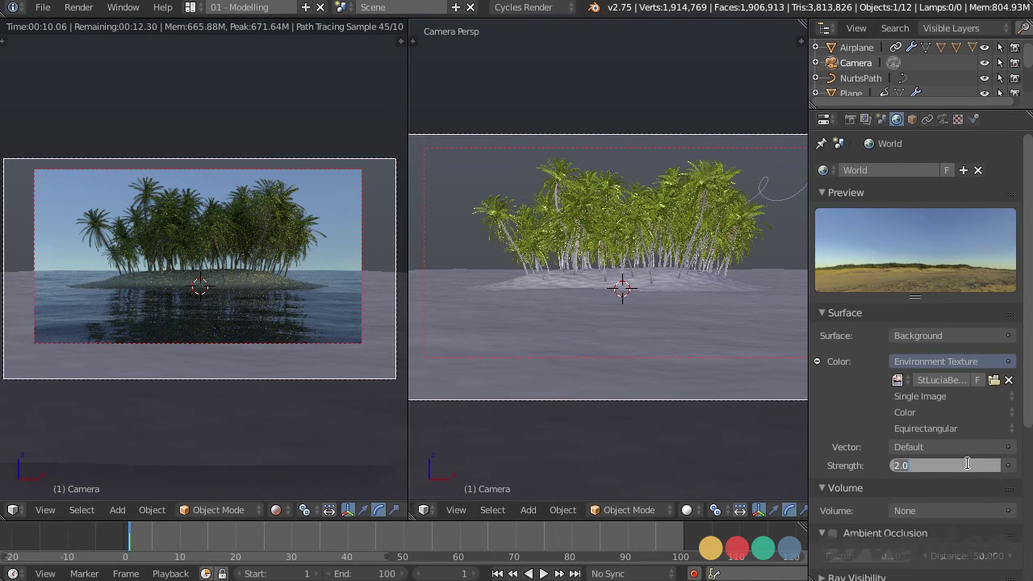
type("5")
type("4")
key("Return")
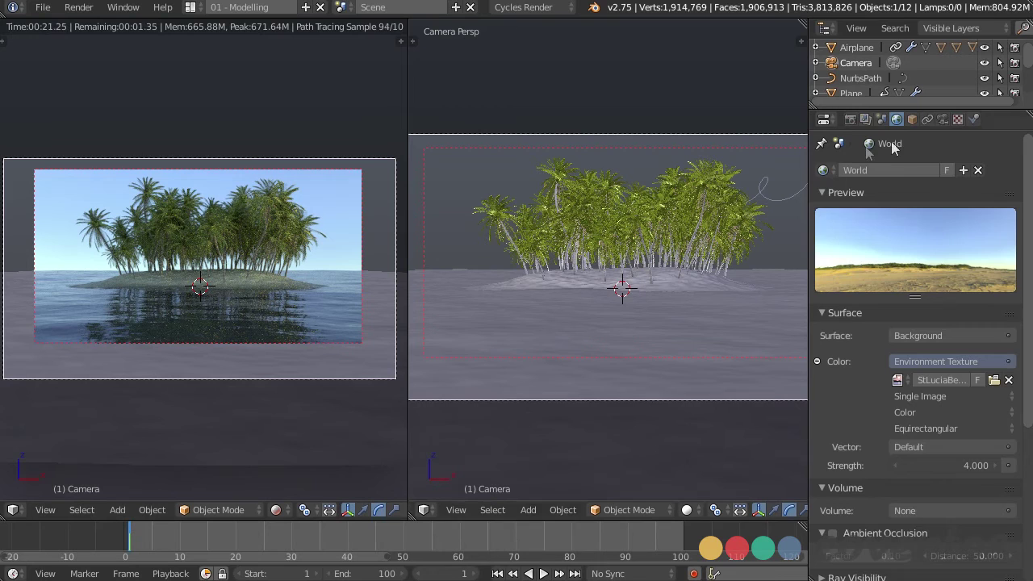
Add a second render layer restricted to layer 11 and show only that scene layer in the rendered preview
left_click(867, 120)
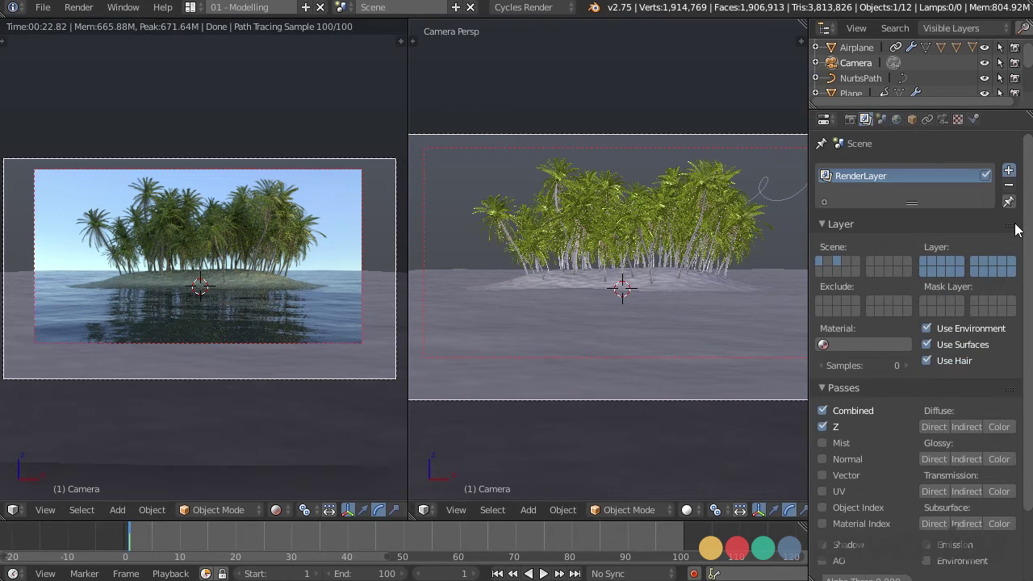
left_click(1008, 170)
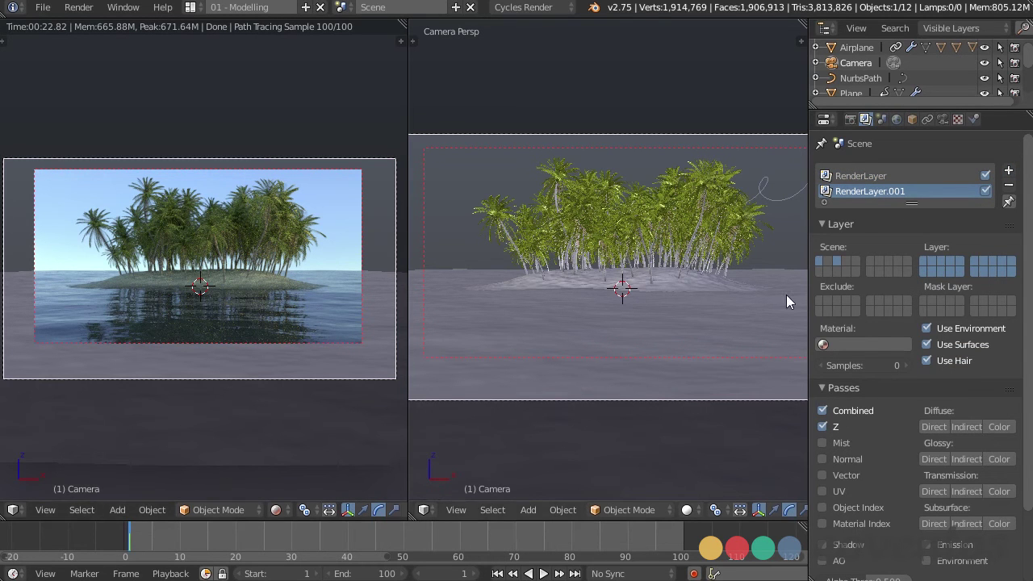
left_click(924, 271)
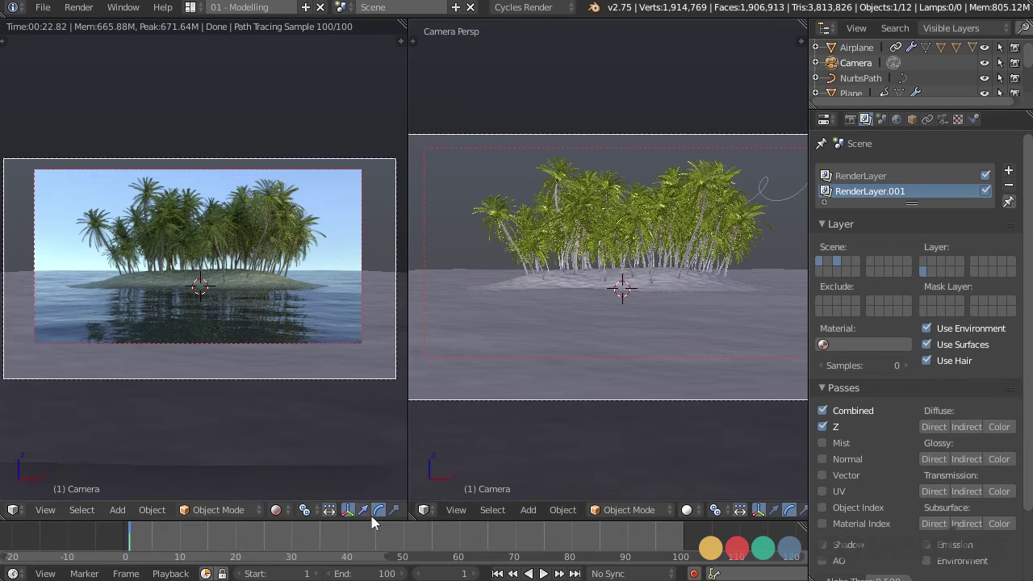
middle_click_drag(372, 513, 143, 513)
left_click(197, 511)
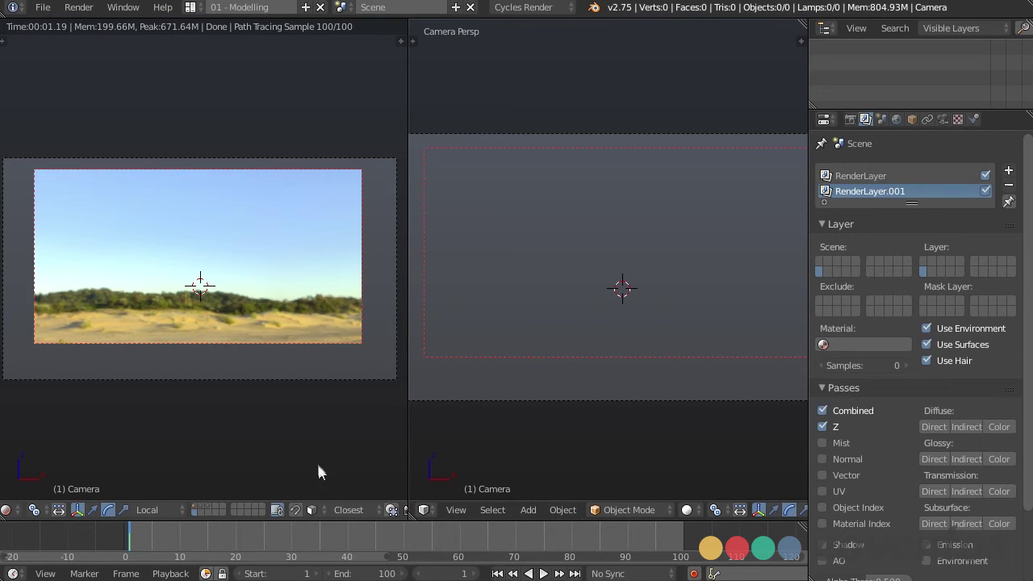
Merge the two 3D views into one solid-shaded view of scene layer 1
key("shift+z")
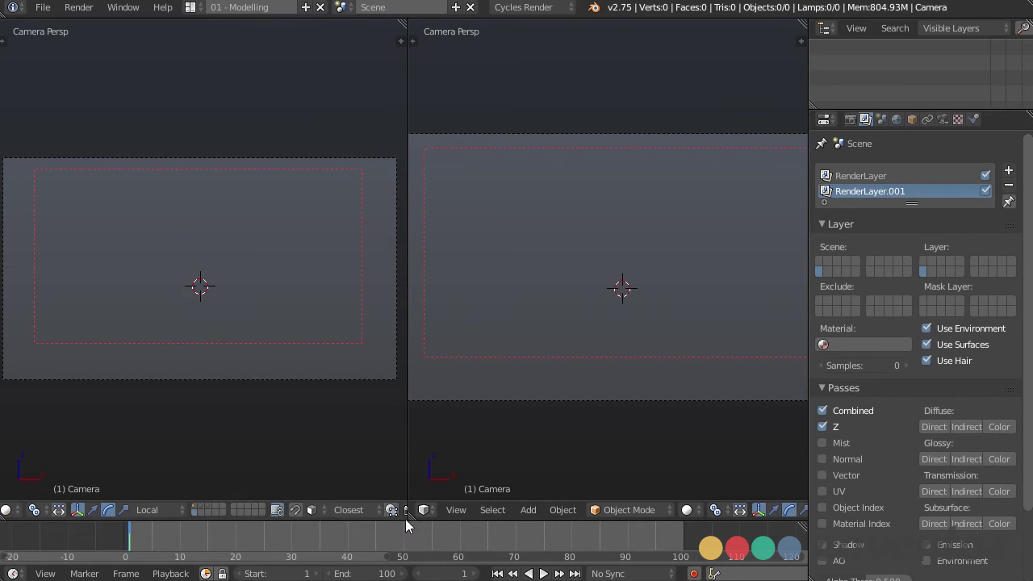
left_click_drag(406, 514, 172, 486)
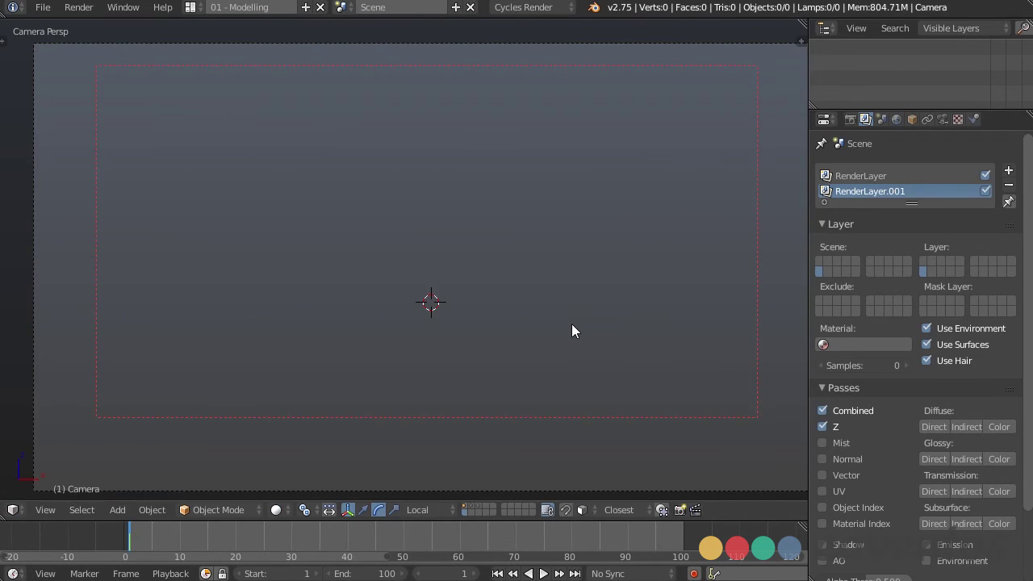
key("1")
Select the island and hide its palm particle system in the viewport while keeping it enabled for rendering
right_click(565, 297)
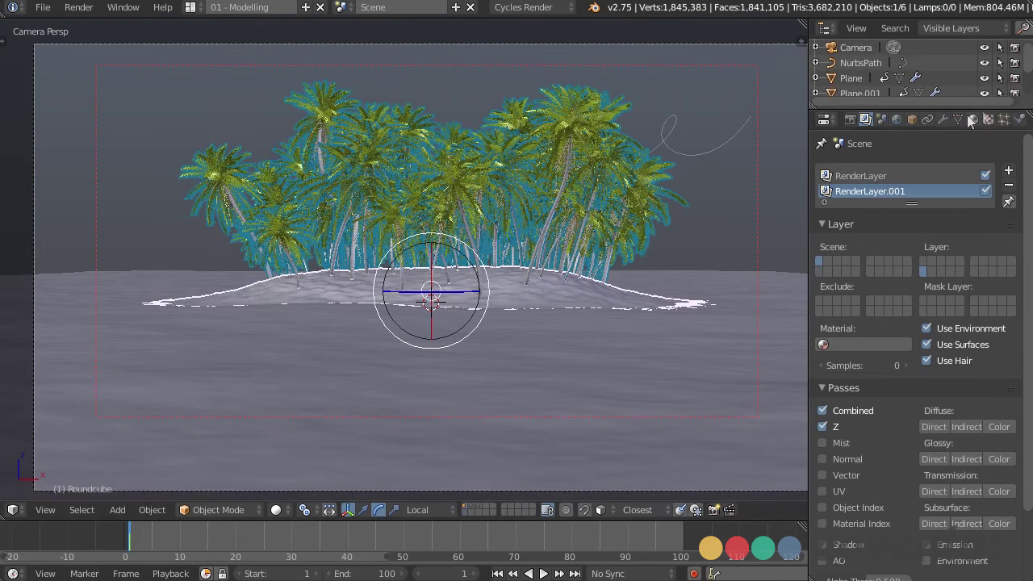
left_click(942, 118)
left_click(955, 498)
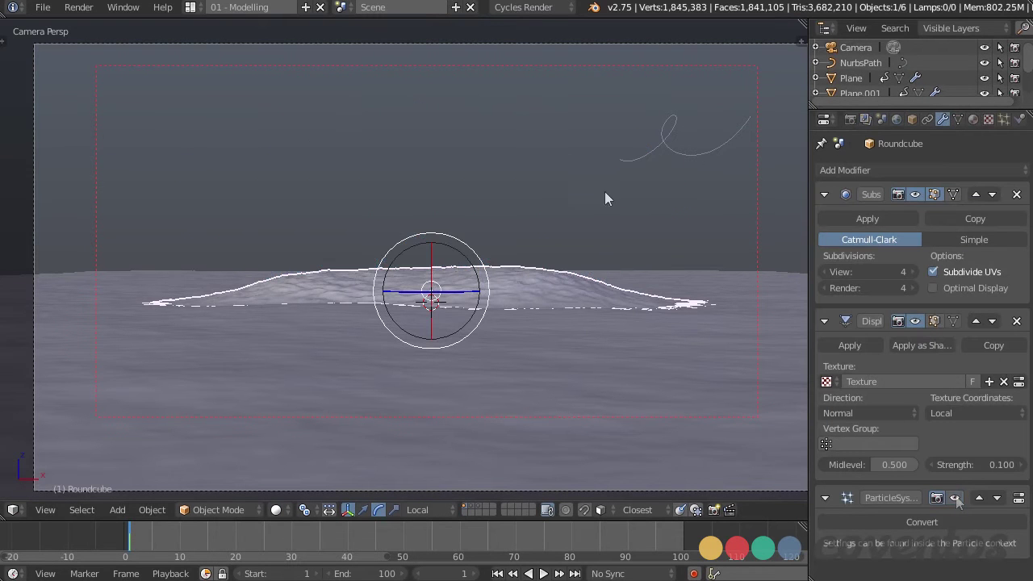
Remove the render border from the camera view and refit the camera frame in the viewport
scroll(529, 135, "down", 2)
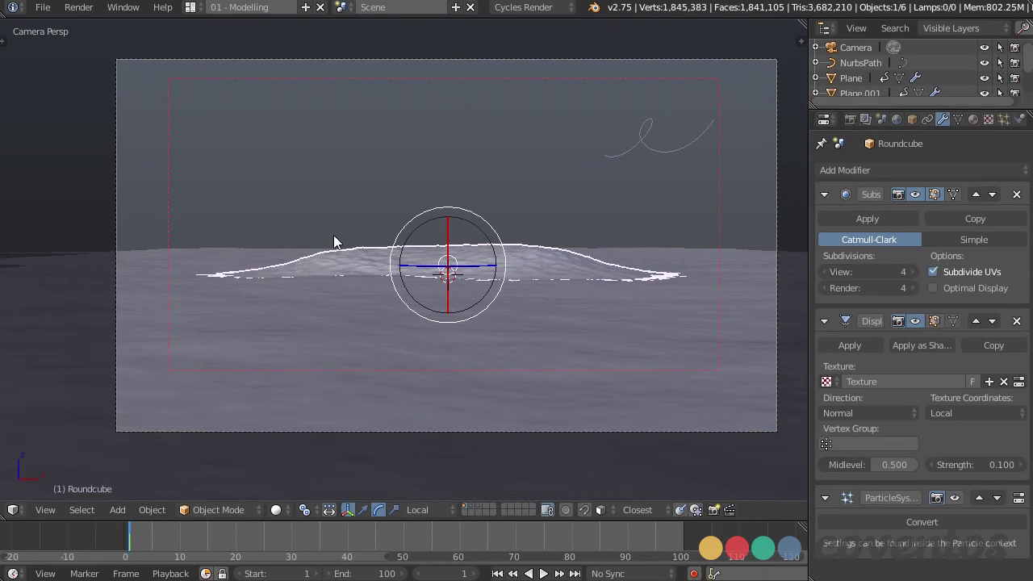
key("ctrl+b")
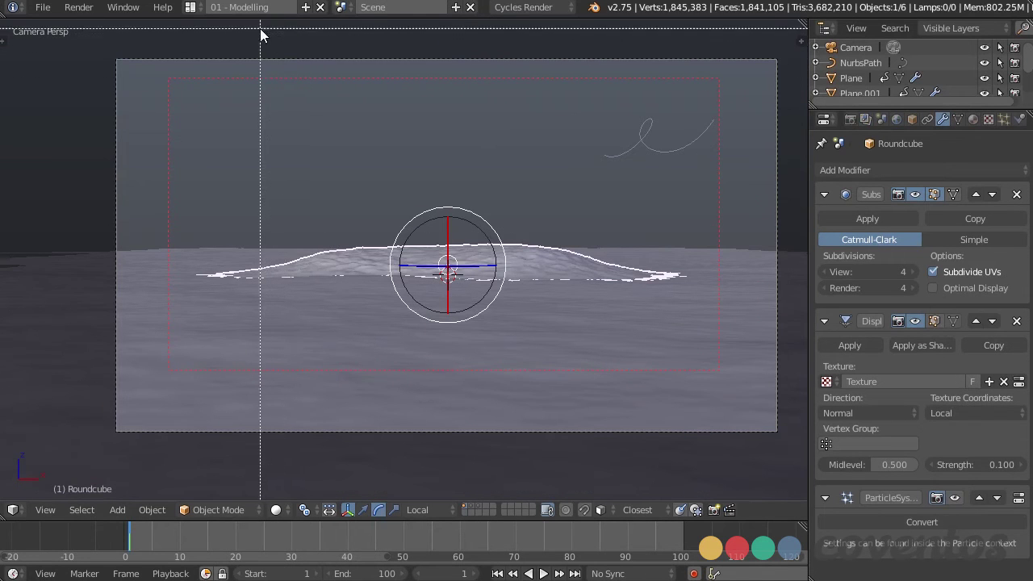
left_click_drag(260, 27, 326, 50)
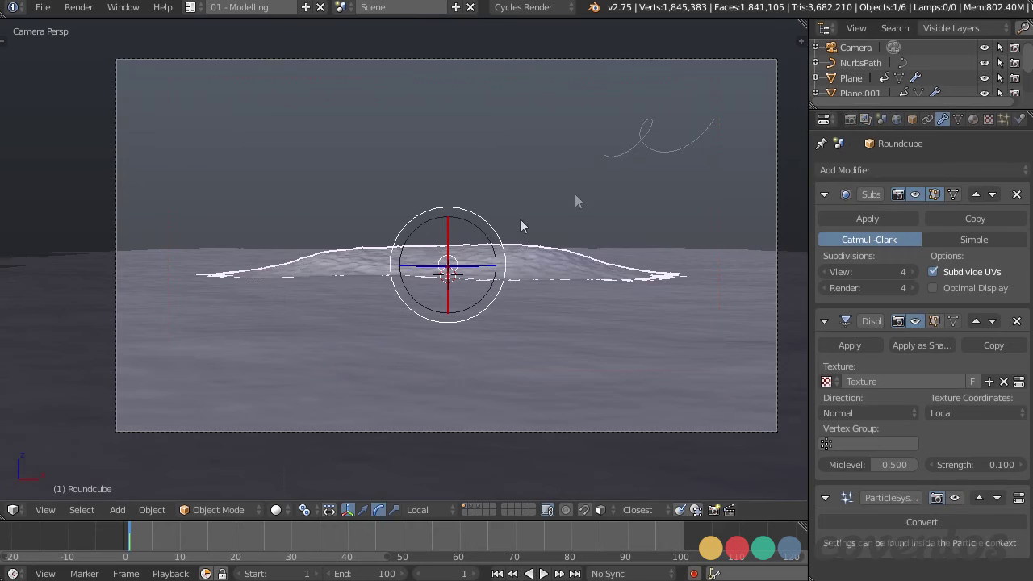
key("Home")
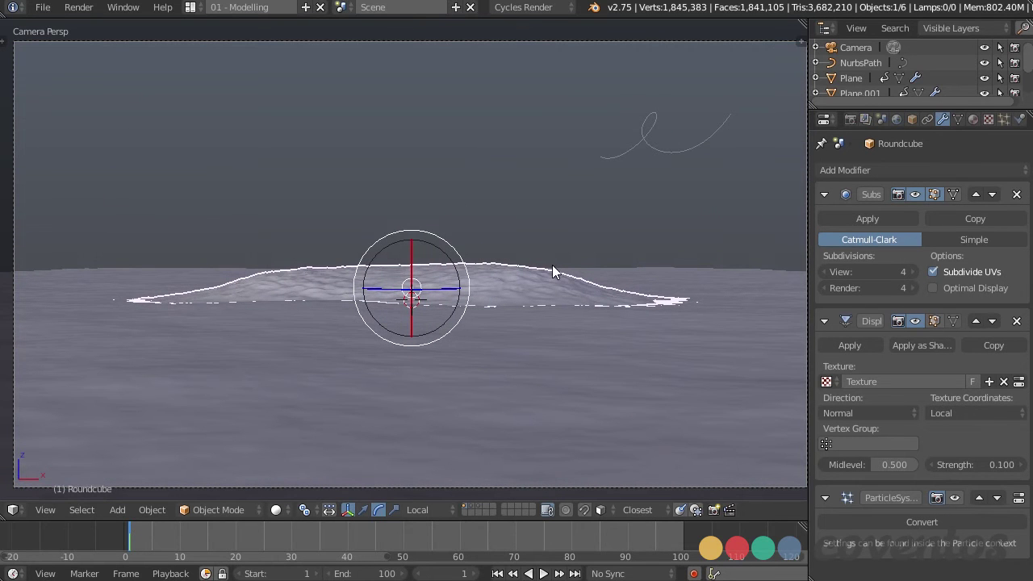
Enable the Mist pass for the second render layer
scroll(628, 261, "down", 1)
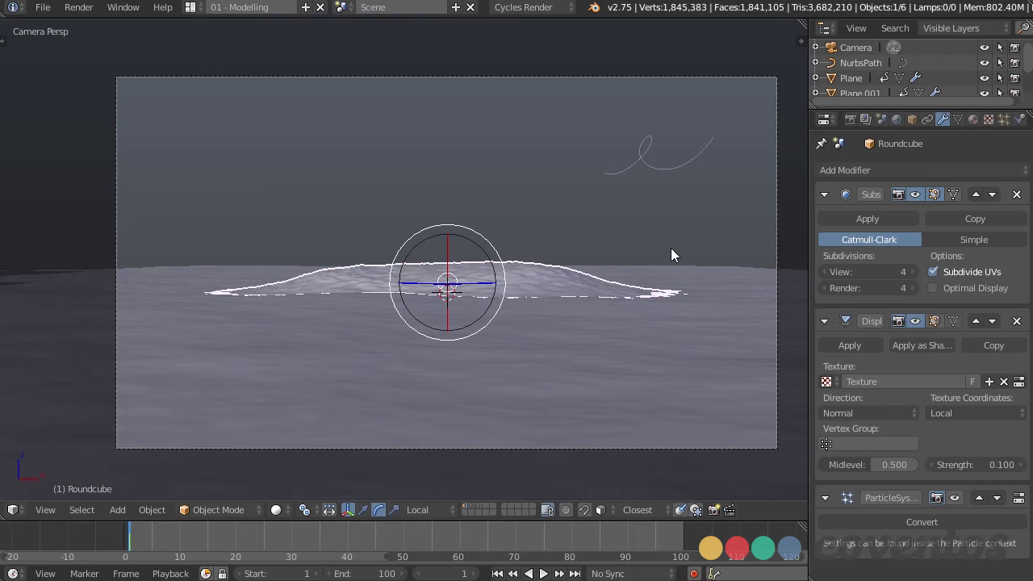
middle_click_drag(671, 248, 715, 157)
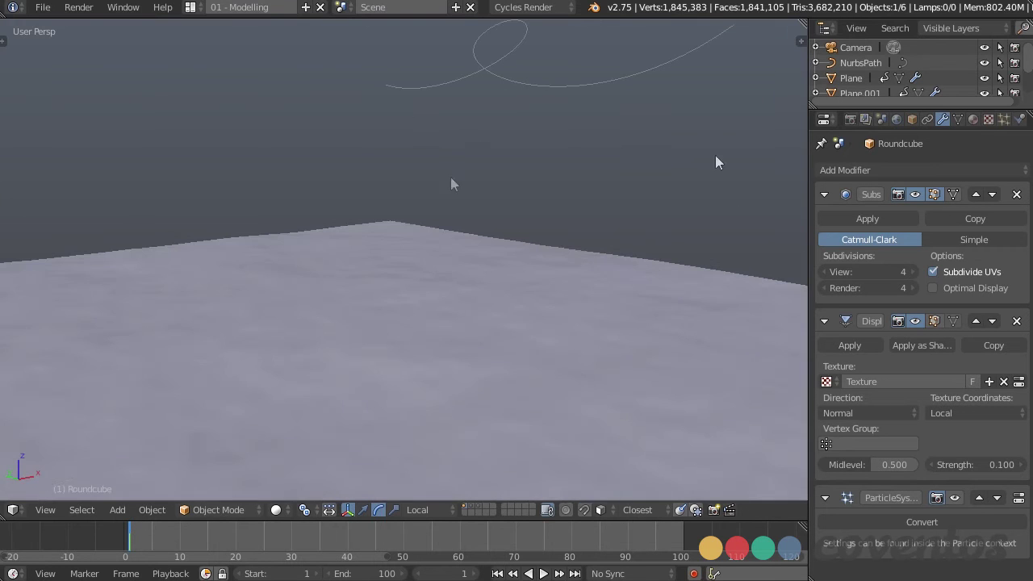
left_click(867, 120)
scroll(889, 166, "down", 3)
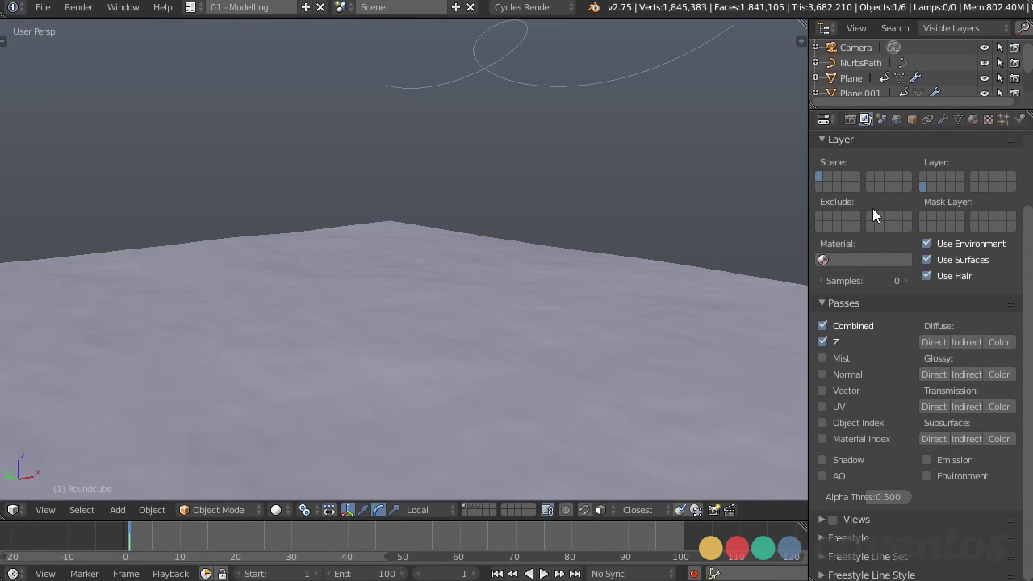
left_click(840, 359)
Select the camera beside the island and turn on its Mist range display
scroll(459, 355, "down", 8)
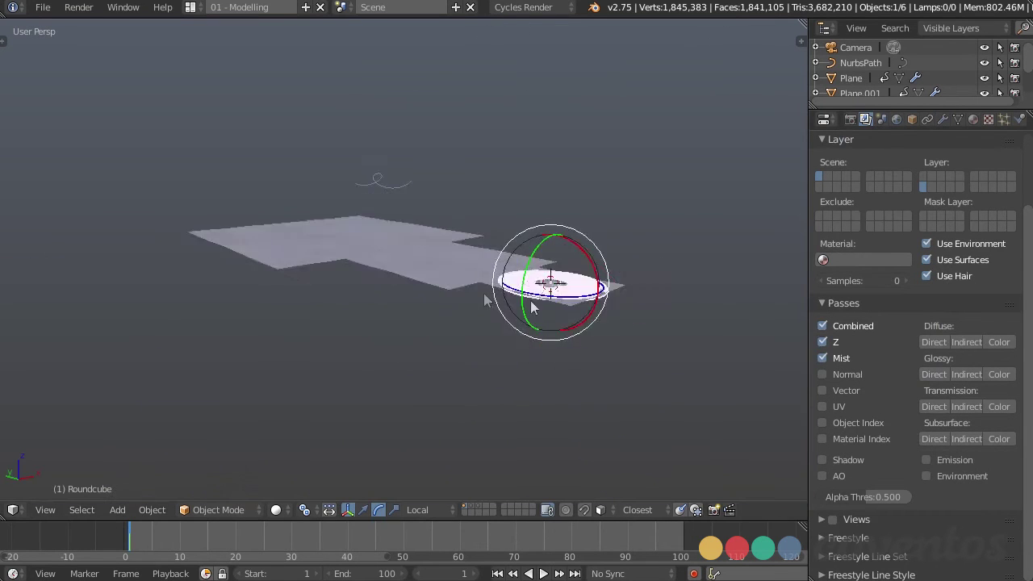
scroll(531, 308, "up", 3)
middle_click_drag(579, 297, 594, 318)
middle_click_drag(634, 349, 588, 316, "shift")
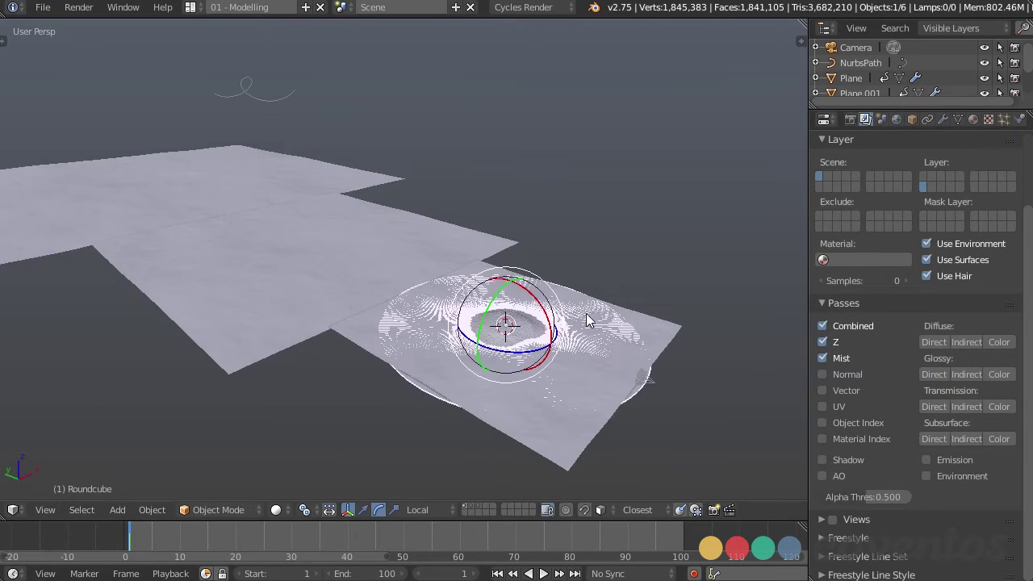
right_click(651, 379)
mouse_move(712, 383)
middle_mouse_down()
mouse_move(724, 385)
mouse_move(712, 382)
middle_mouse_up()
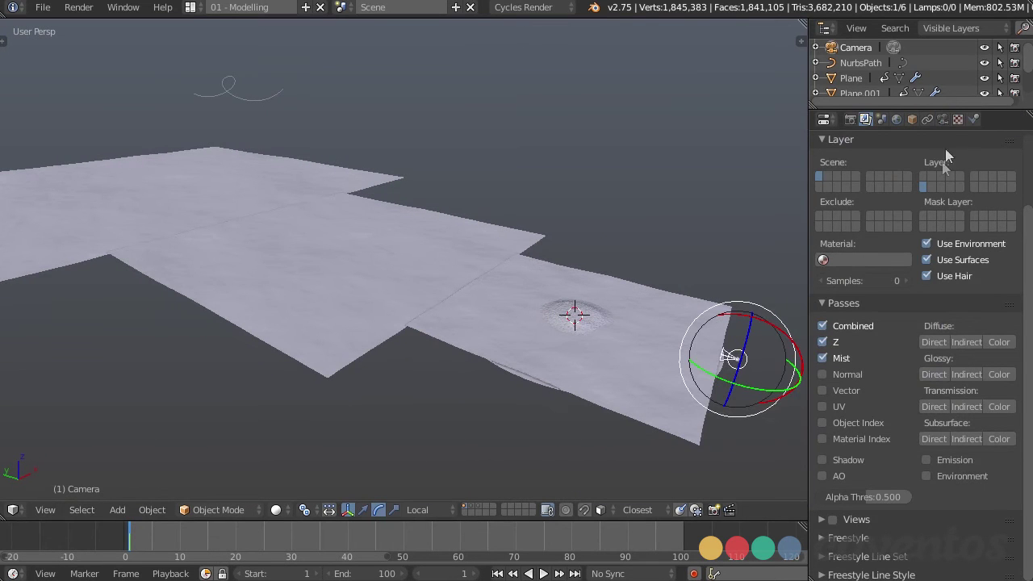
left_click(942, 120)
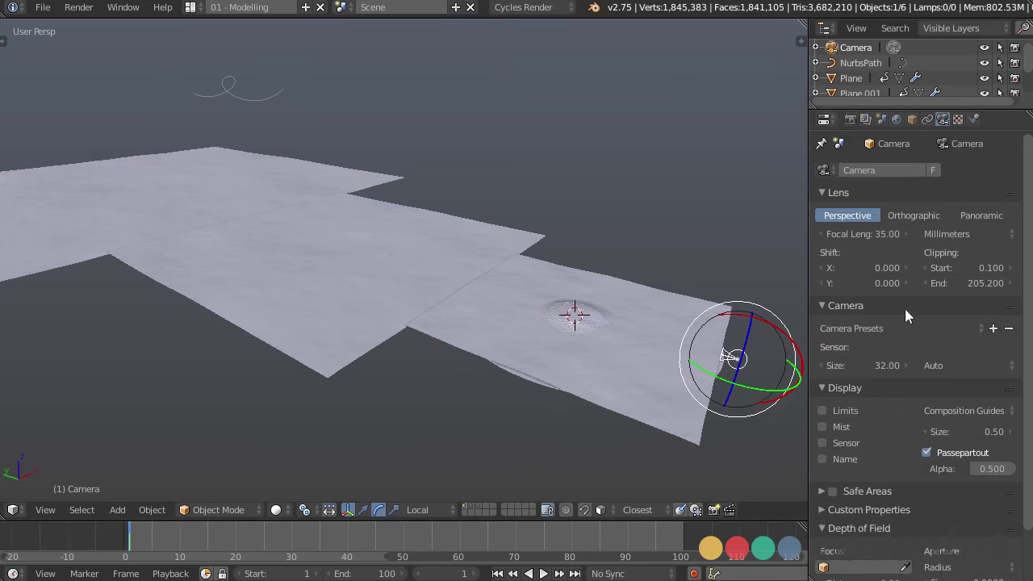
left_click(832, 423)
mouse_move(629, 327)
middle_mouse_down()
mouse_move(667, 344)
mouse_move(638, 333)
middle_mouse_up()
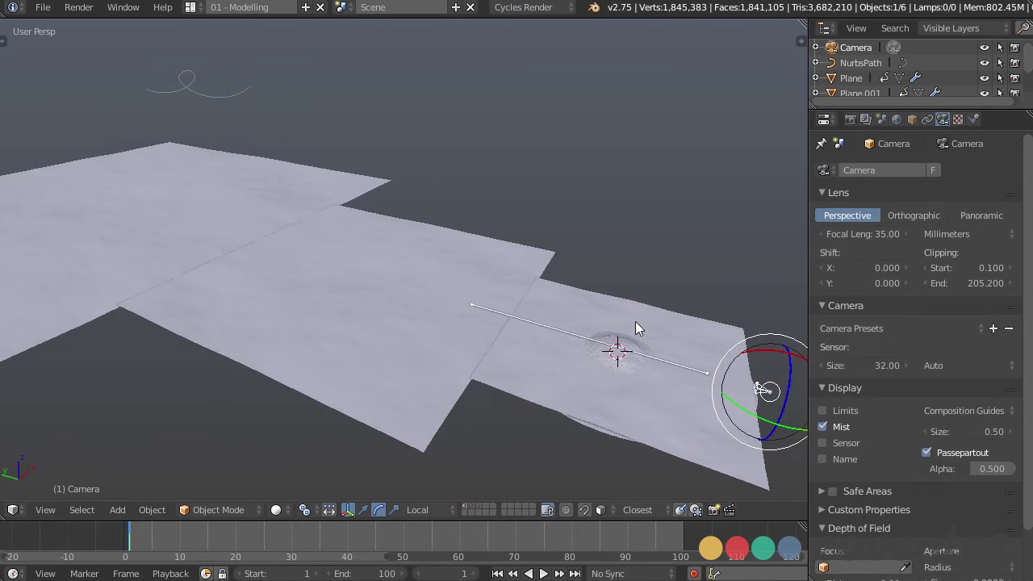
Set the World mist pass to start at 19.90 with a depth of 104.70, keeping the Quadratic falloff
left_click(897, 119)
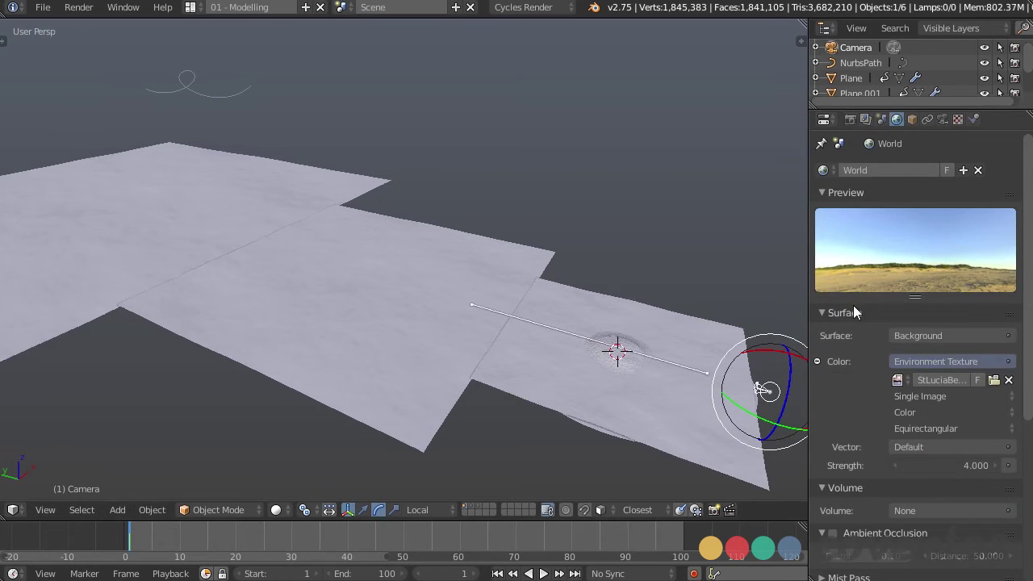
scroll(853, 305, "down", 3)
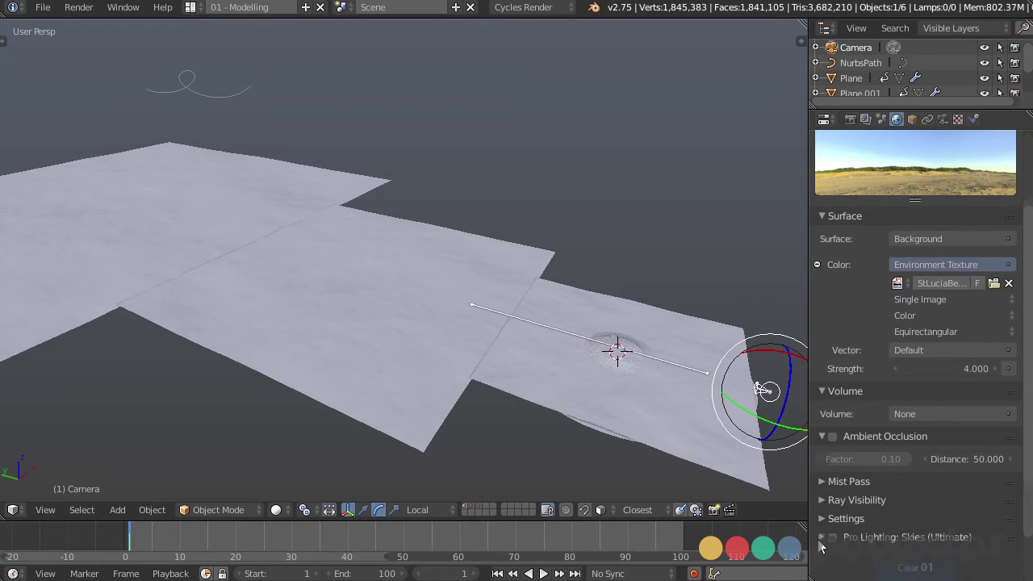
left_click(843, 482)
scroll(856, 485, "down", 1)
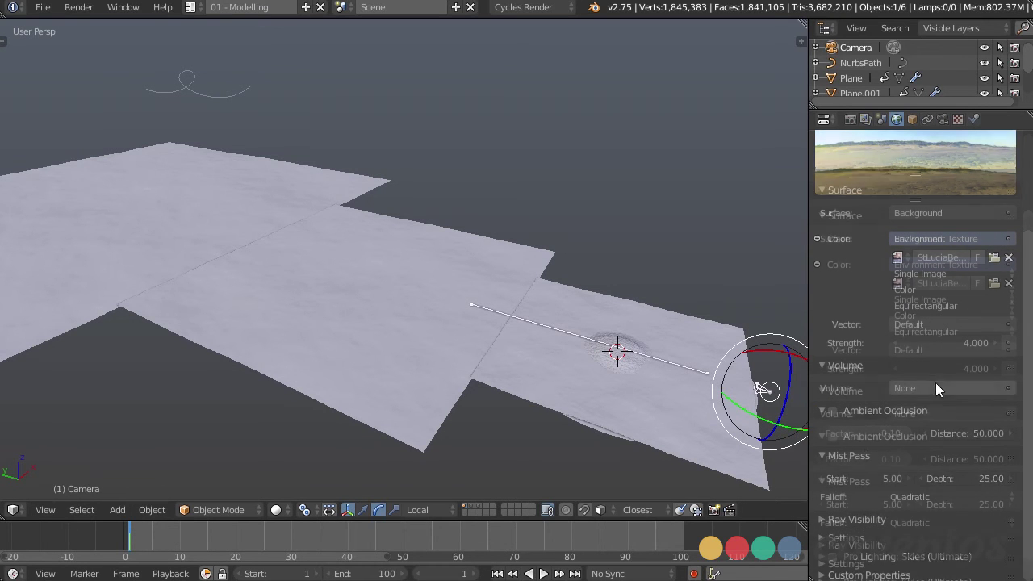
left_click(860, 479)
left_click_drag(860, 480, 1011, 480)
scroll(467, 338, "down", 2)
middle_click_drag(467, 337, 562, 287)
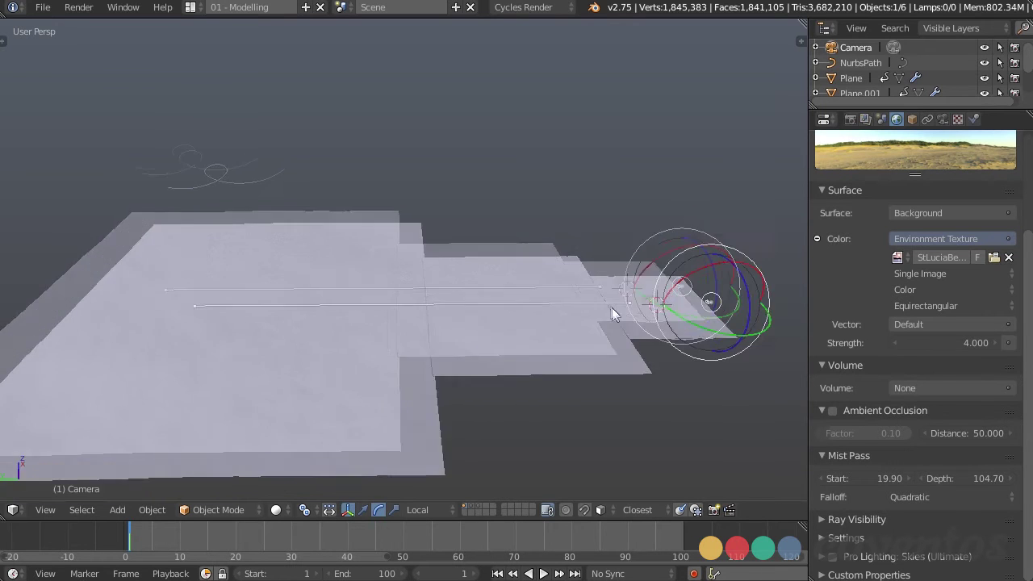
left_click(919, 491)
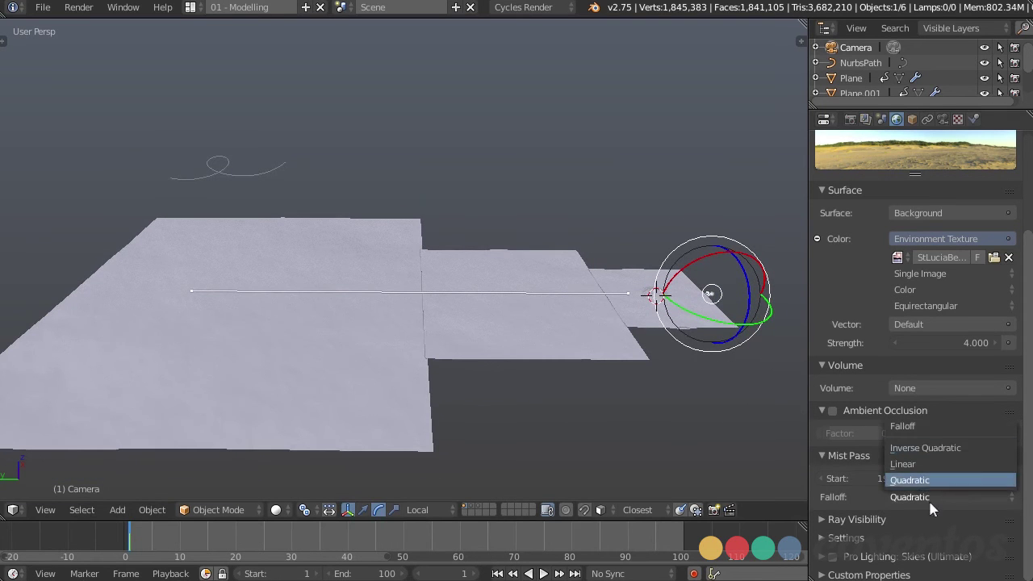
left_click(927, 485)
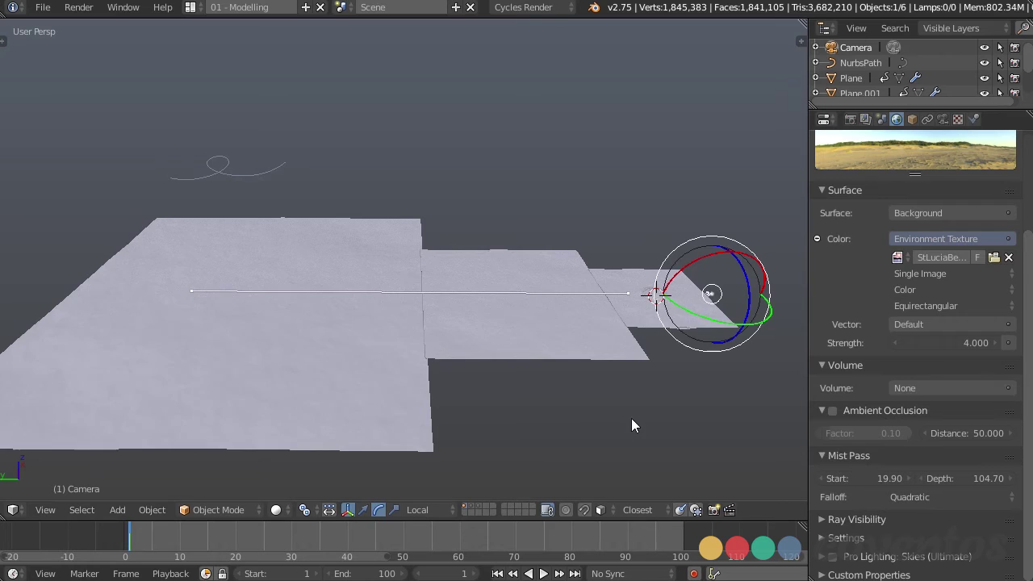
Return to the camera view and set the Cycles render samples to 200
middle_click_drag(632, 418, 560, 371)
scroll(938, 435, "up", 4)
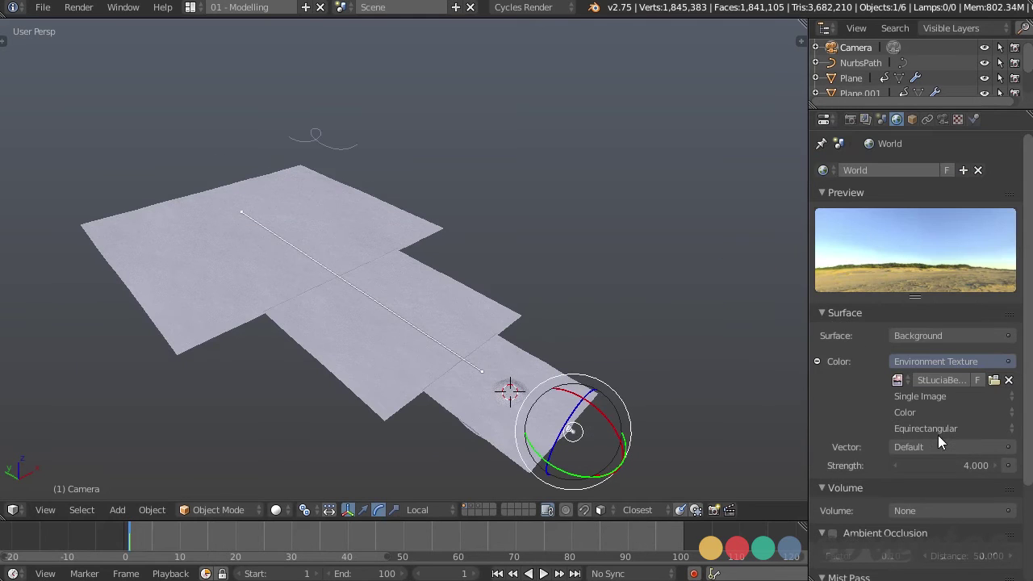
left_click(850, 119)
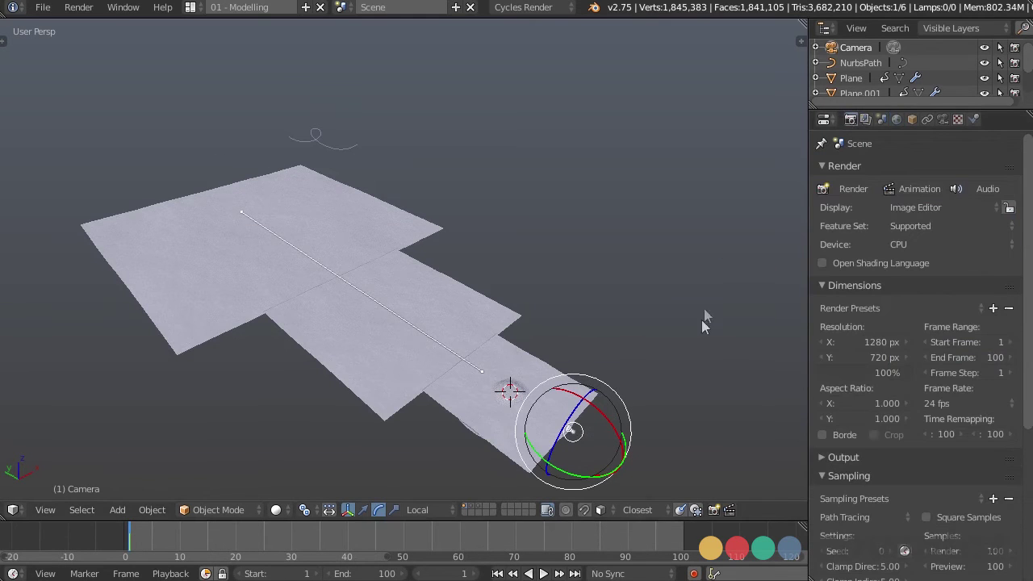
scroll(888, 365, "down", 2)
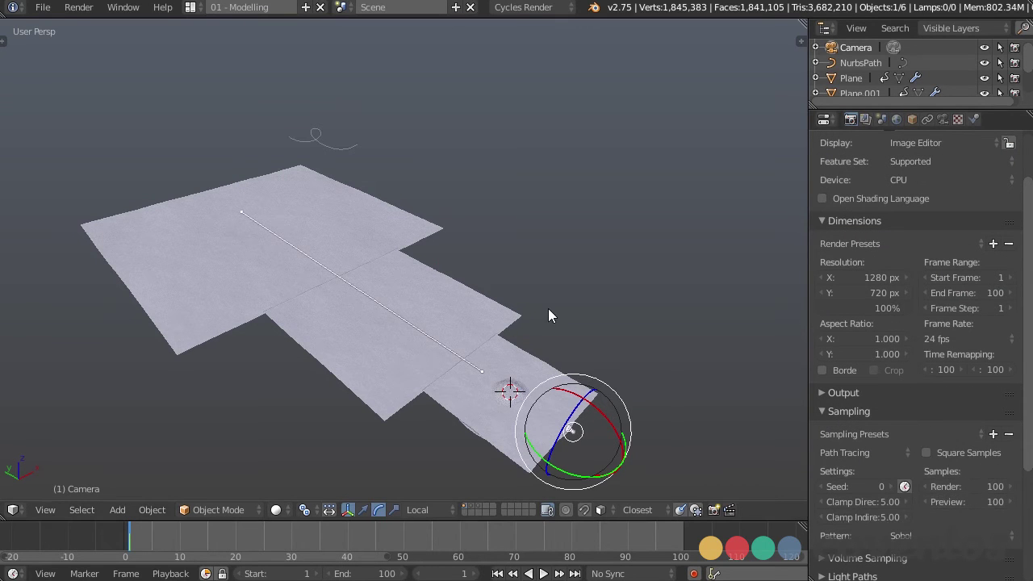
key("KP_0")
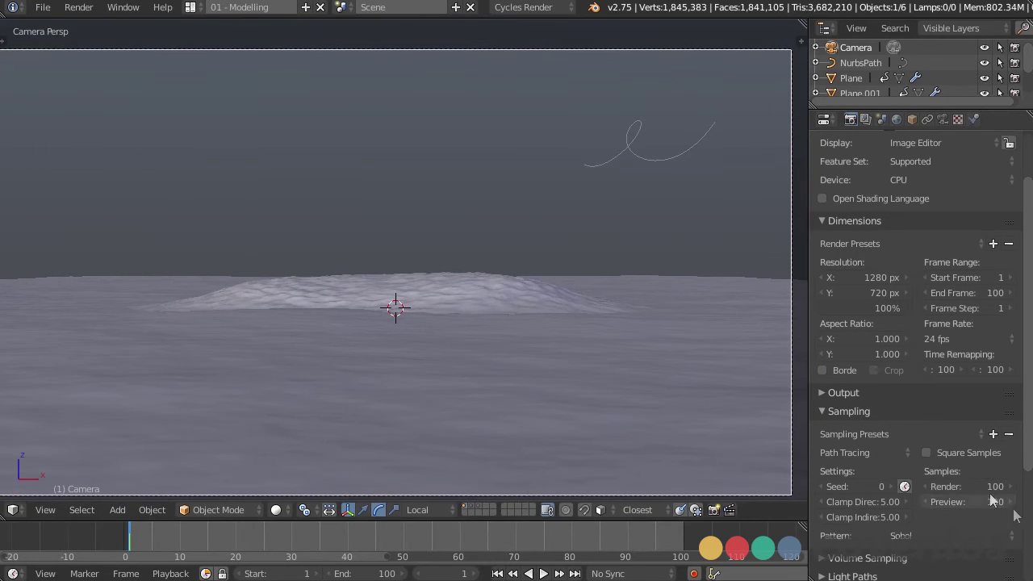
left_click(965, 488)
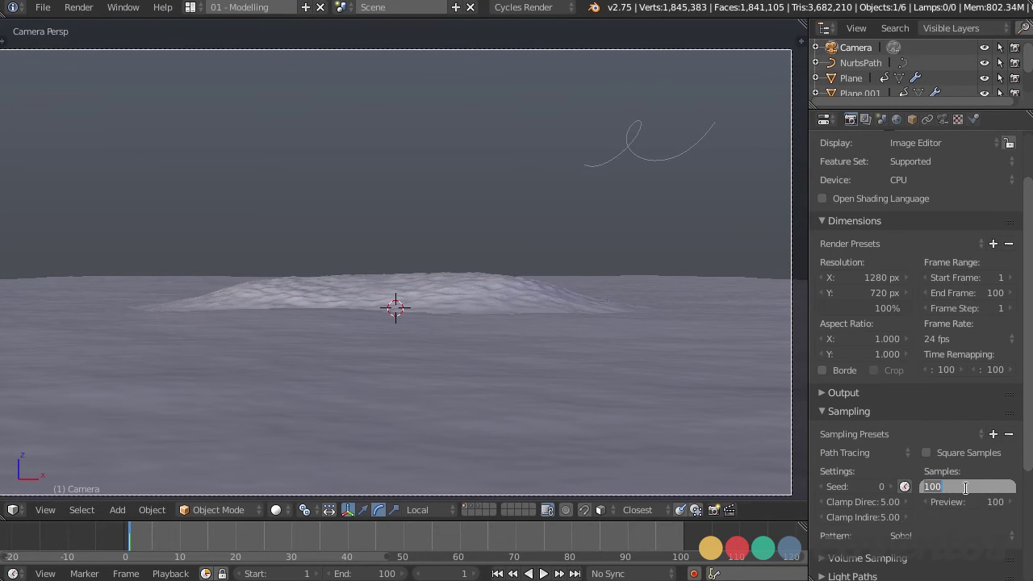
type("200")
key("Return")
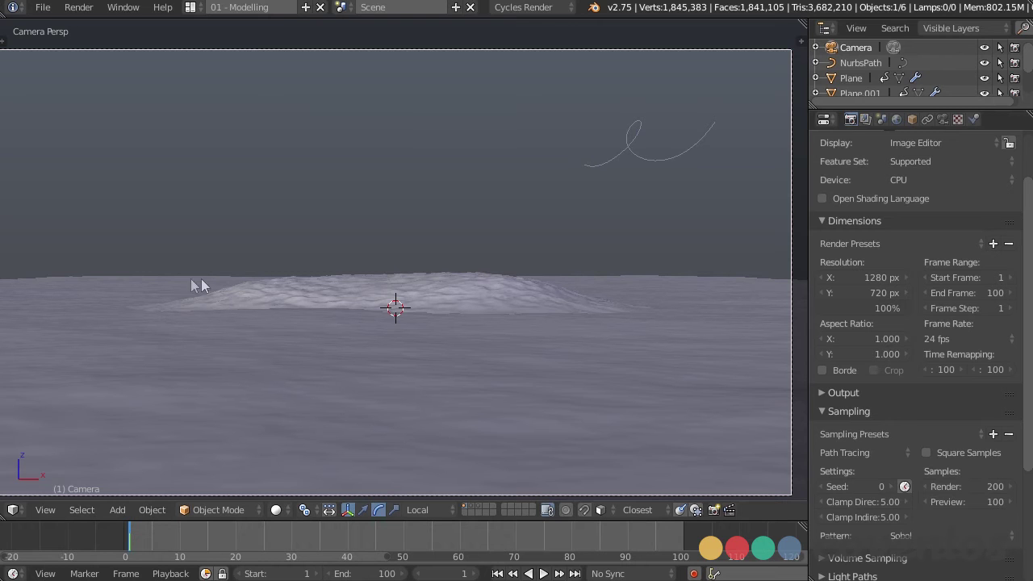
Raise the island mesh's peak vertex about 0.18 along global Z using smooth proportional editing with a size of 2.85
left_click_drag(208, 278, 603, 278)
mouse_move(620, 281)
right_mouse_down()
mouse_move(108, 260)
mouse_move(257, 279)
right_mouse_up()
right_click(424, 308)
key("Tab")
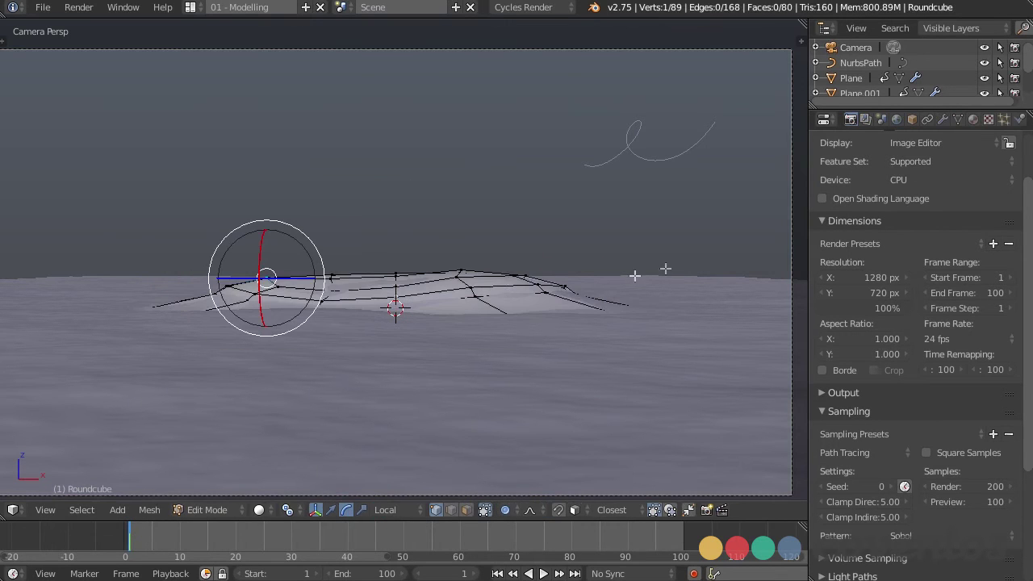
right_click(456, 265)
key("g")
key("z")
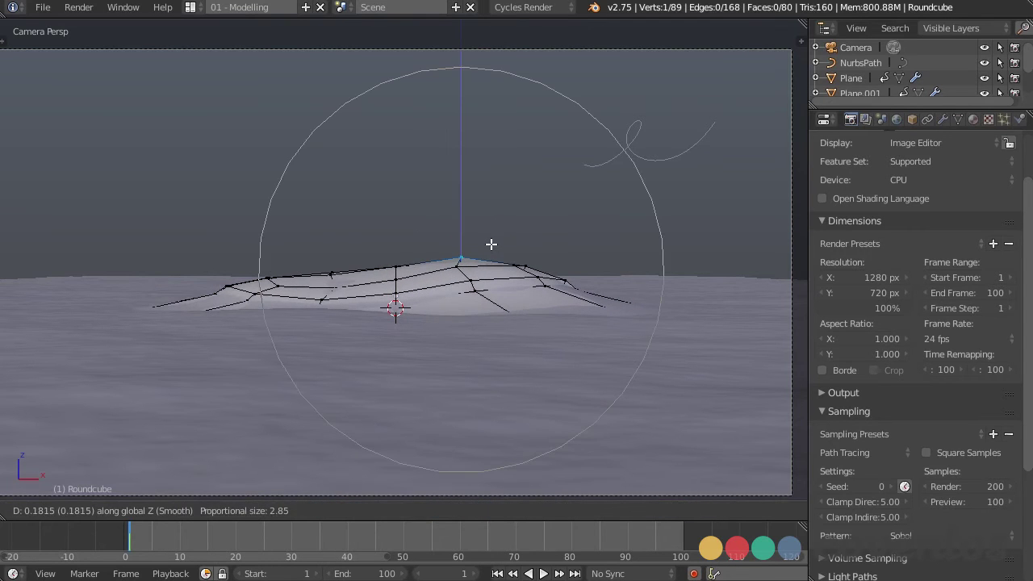
left_click(492, 247)
Raise a vertex on the island's lower ridge about 0.01 along global Z with proportional editing, and return to Object Mode
right_click(335, 272)
key("g")
key("z")
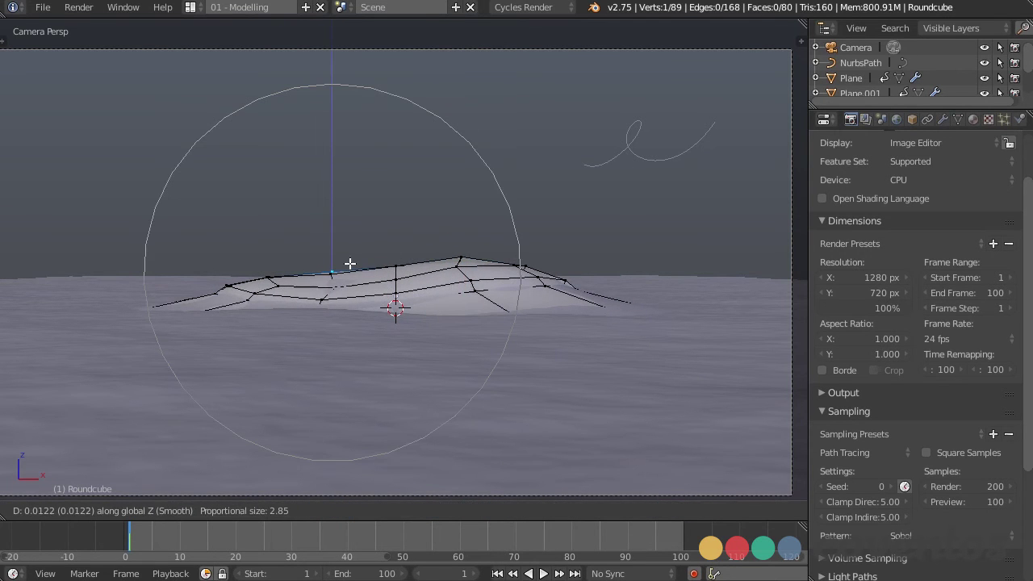
left_click(350, 263)
key("Tab")
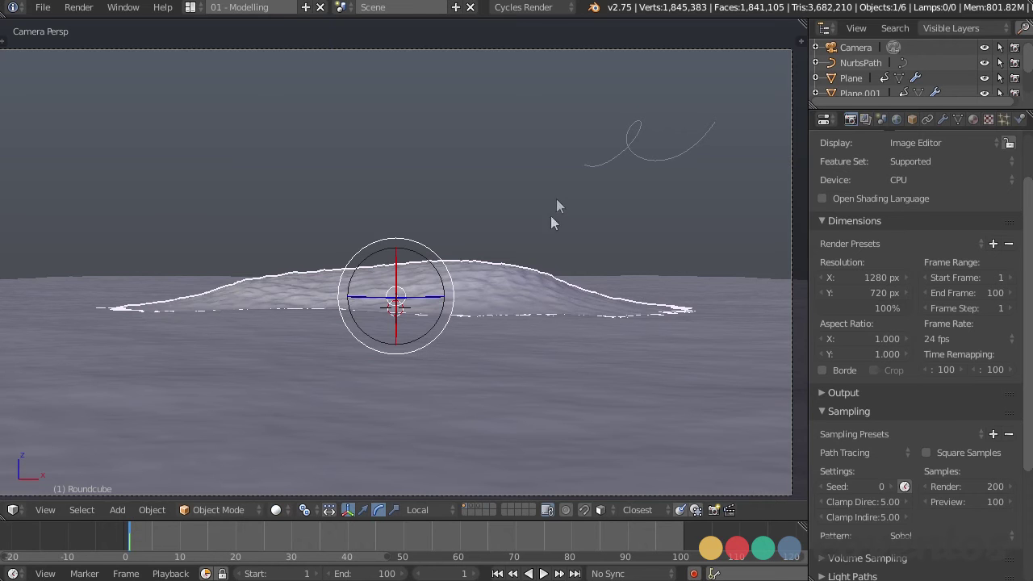
Deselect everything, fit the camera frame in the view and save over the existing Island_backup.blend file
key("a")
key("Home")
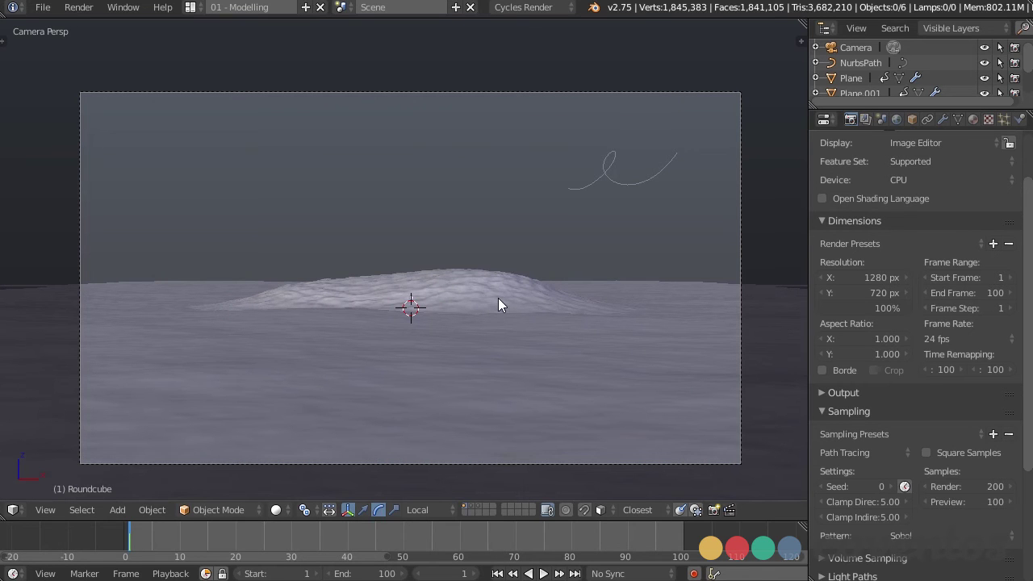
key("ctrl+s")
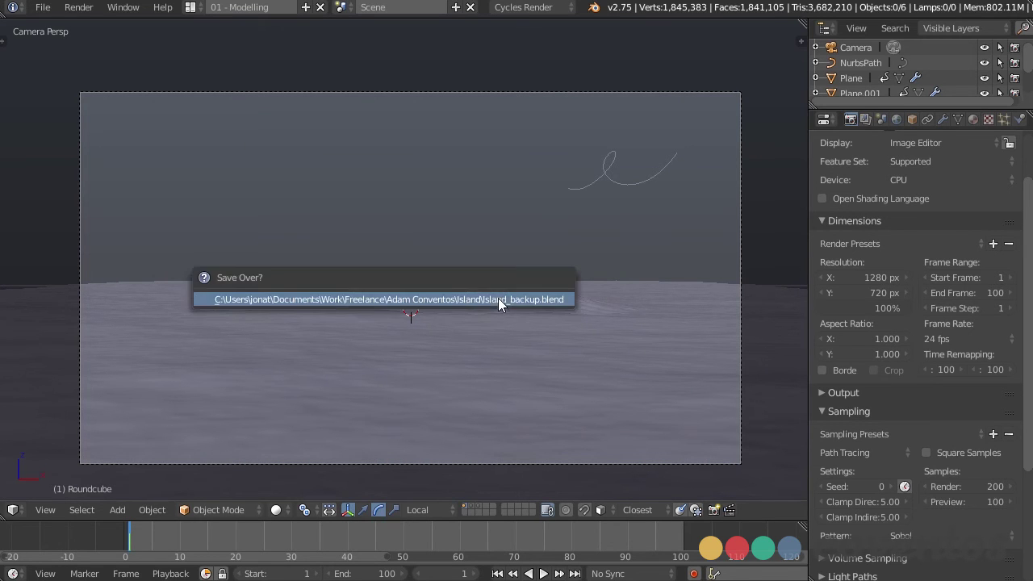
left_click(498, 298)
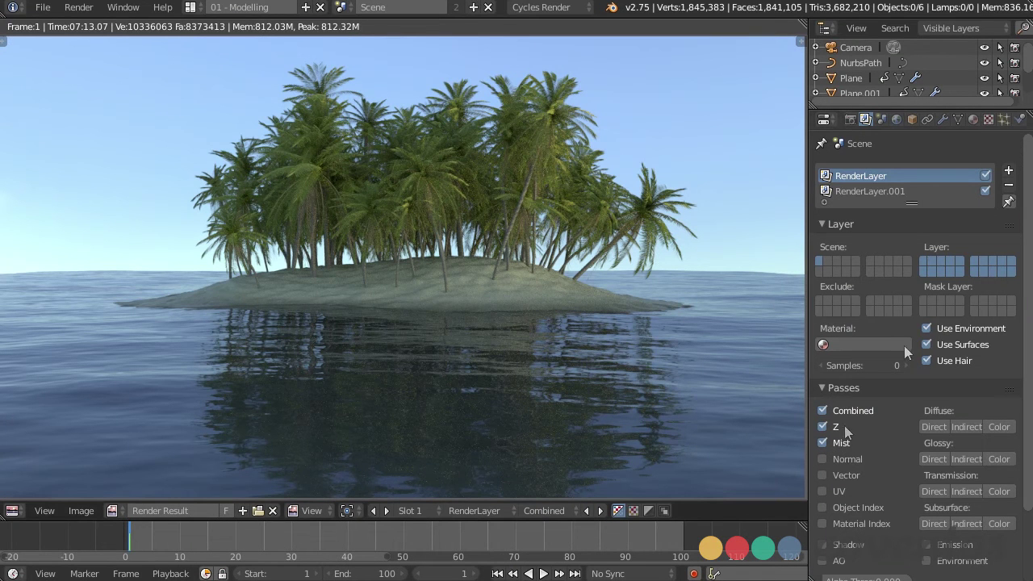
Disable the Mist pass on the second render layer, RenderLayer.001, and rename that layer sky
left_click(895, 191)
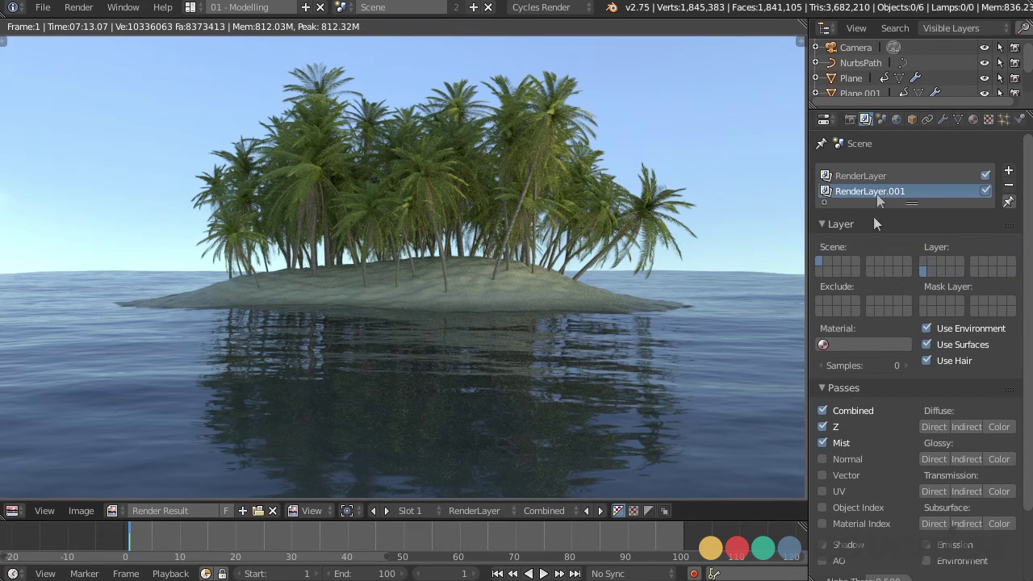
left_click(823, 443)
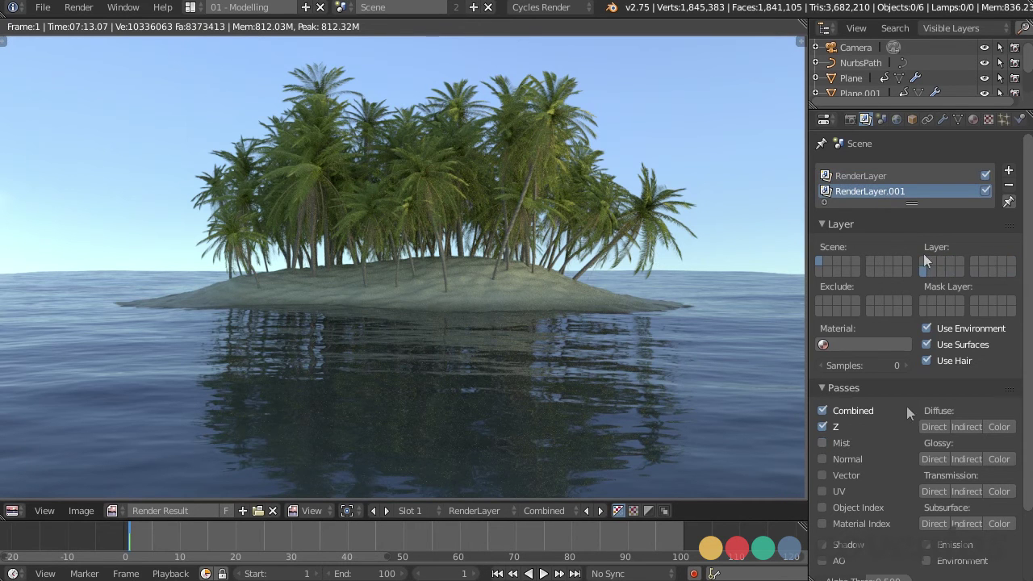
double_click(880, 190)
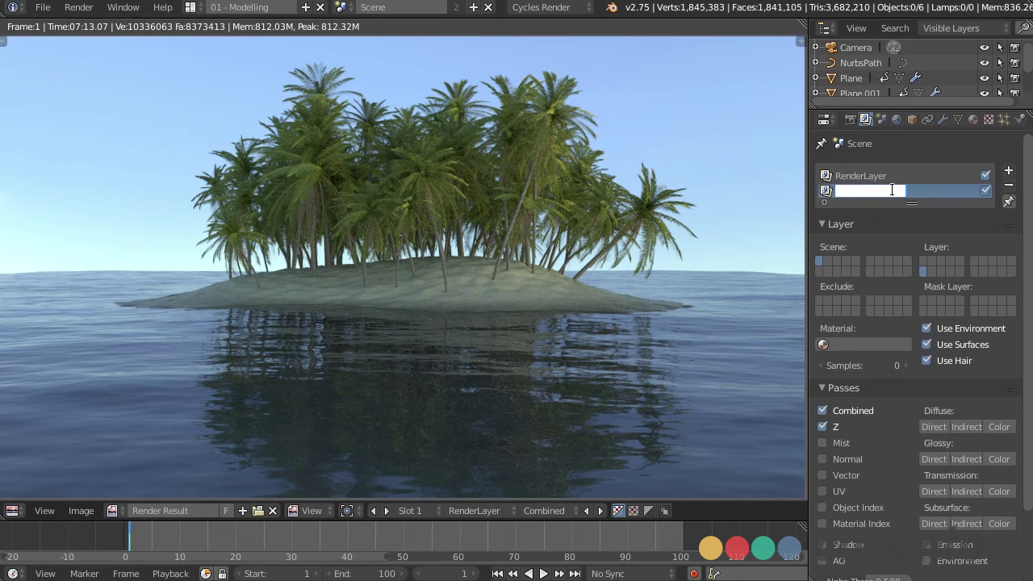
type("sky")
key("Return")
Rename the first render layer as island
double_click(880, 176)
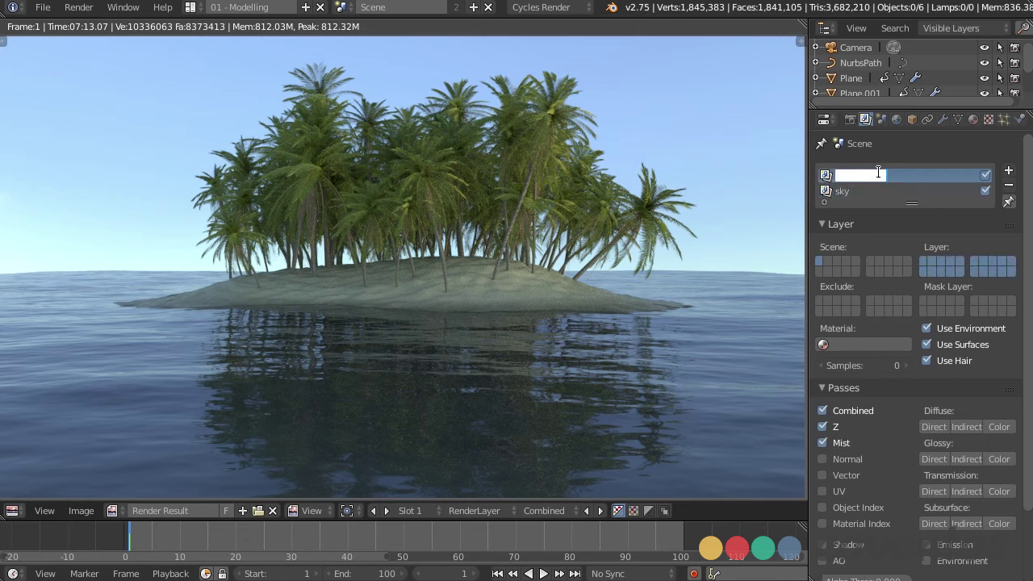
type("island")
key("Return")
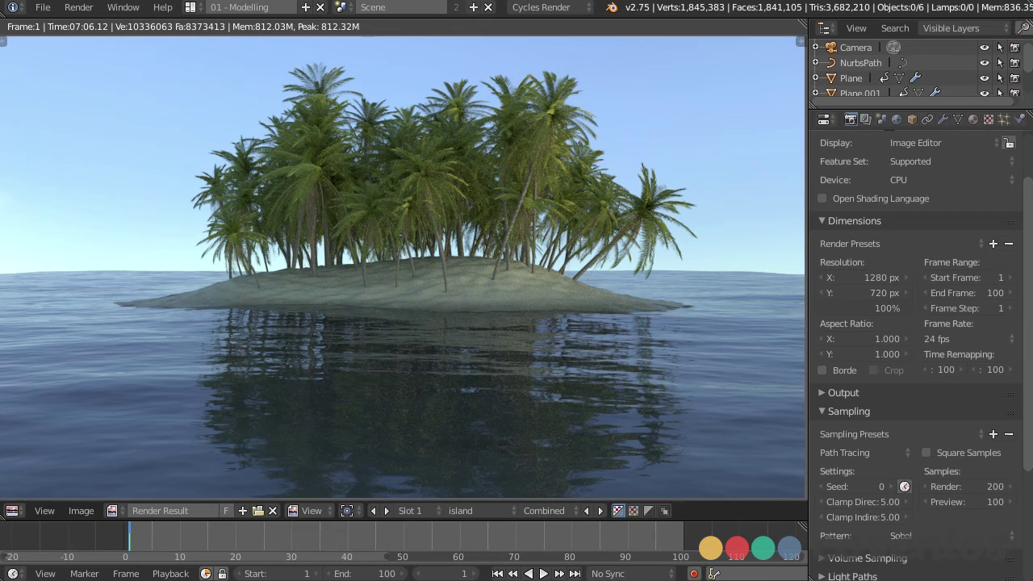
Replace the render result view with the Node Editor, enable Use Nodes and Backdrop for compositing, and maximize the editor
left_click(14, 511)
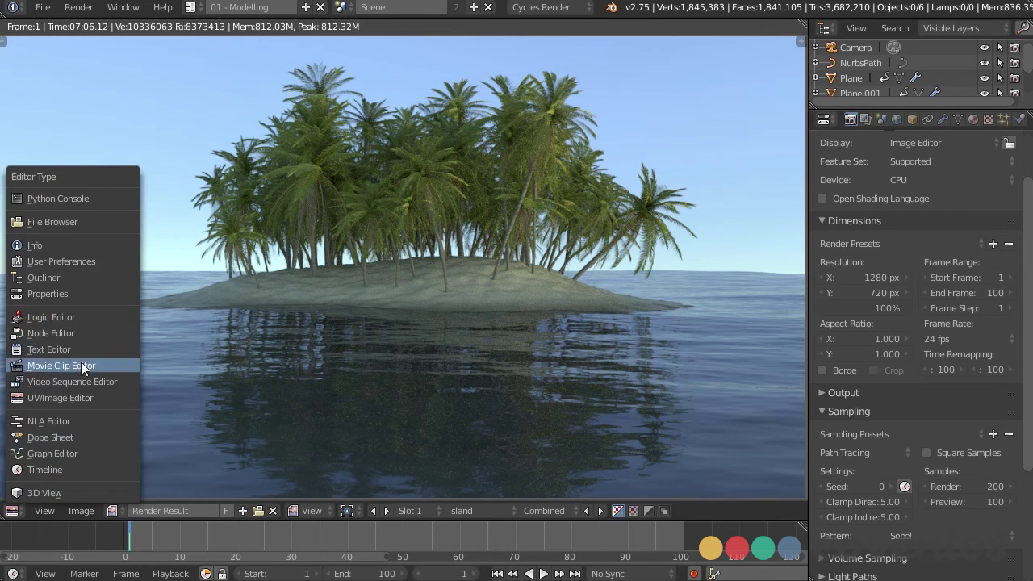
left_click(83, 334)
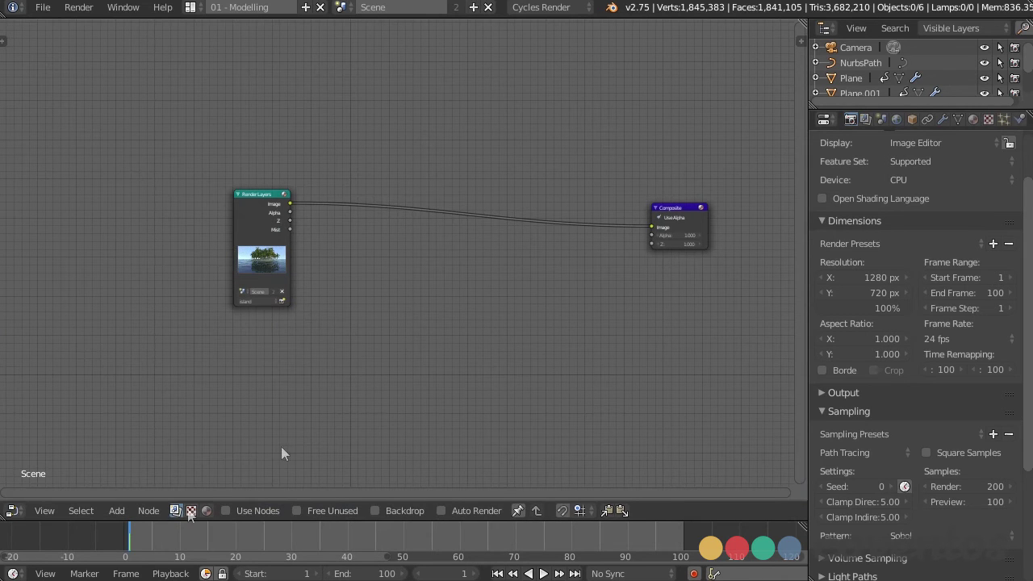
left_click(226, 511)
left_click(374, 511)
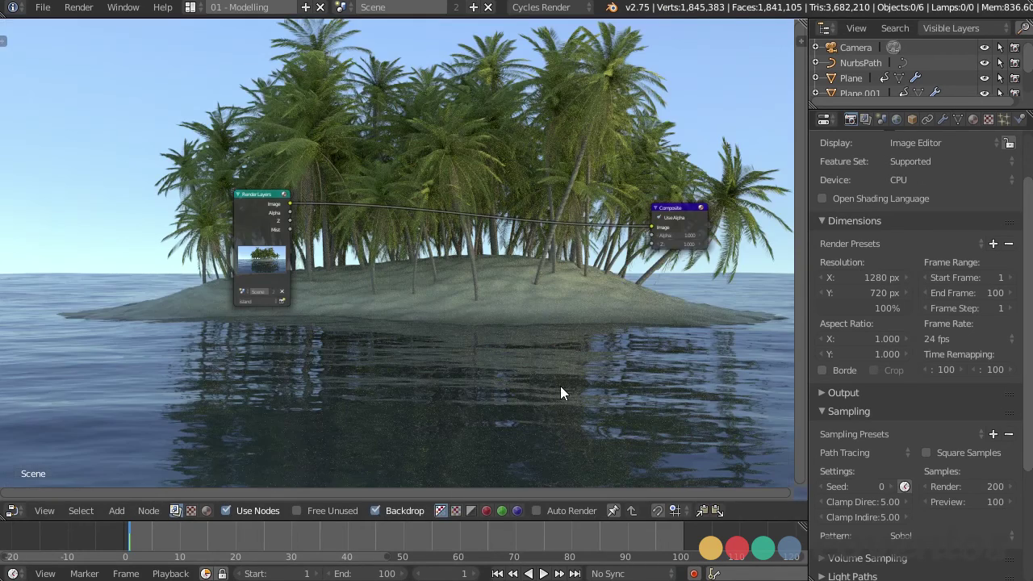
key("ctrl+Up")
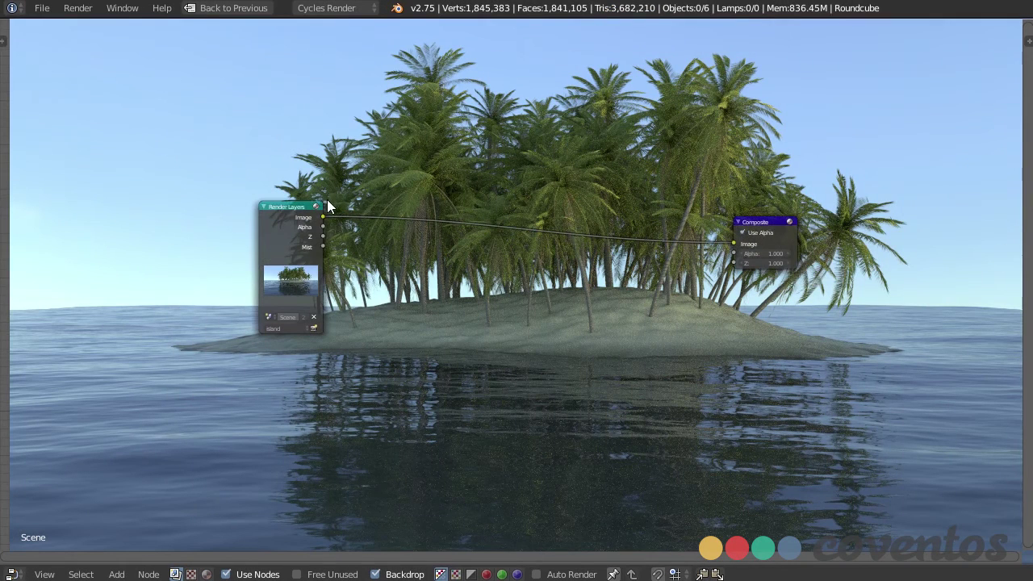
Connect a Viewer node to the Render Layers image and spread the Render Layers, Composite and Viewer nodes apart
left_click(291, 221, "ctrl+shift")
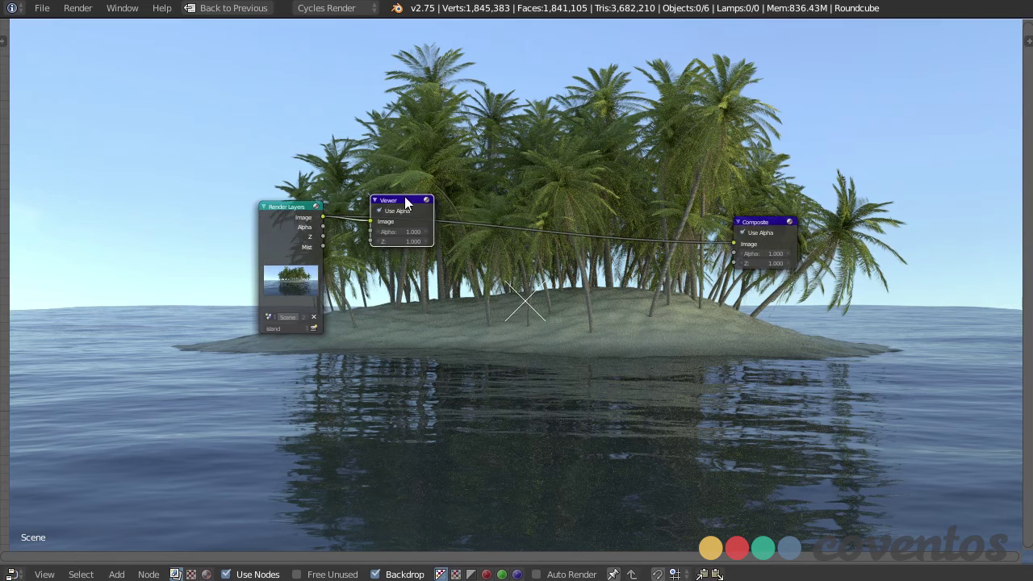
left_click_drag(404, 198, 774, 284)
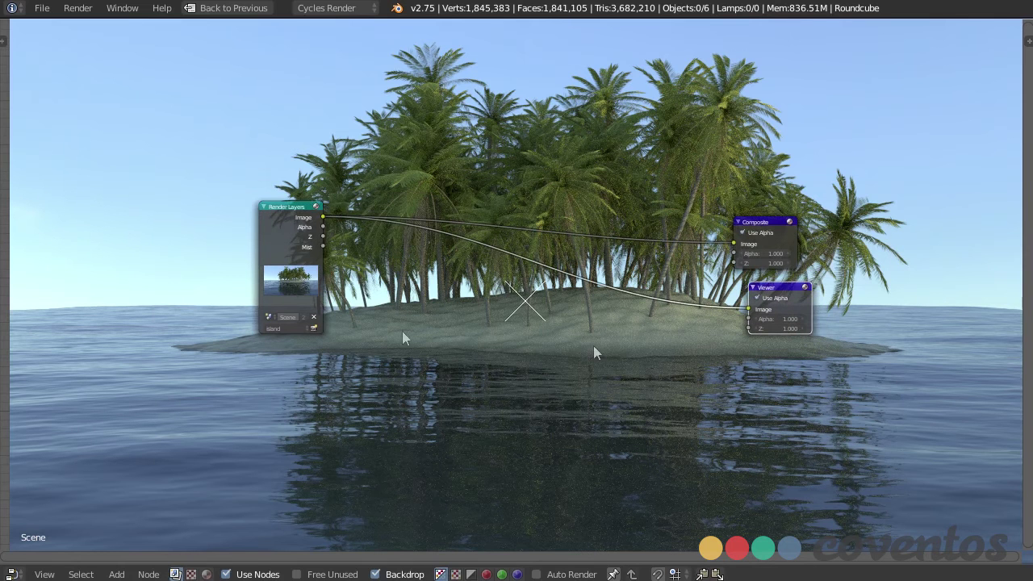
middle_click_drag(670, 321, 700, 323)
left_click_drag(316, 224, 215, 193)
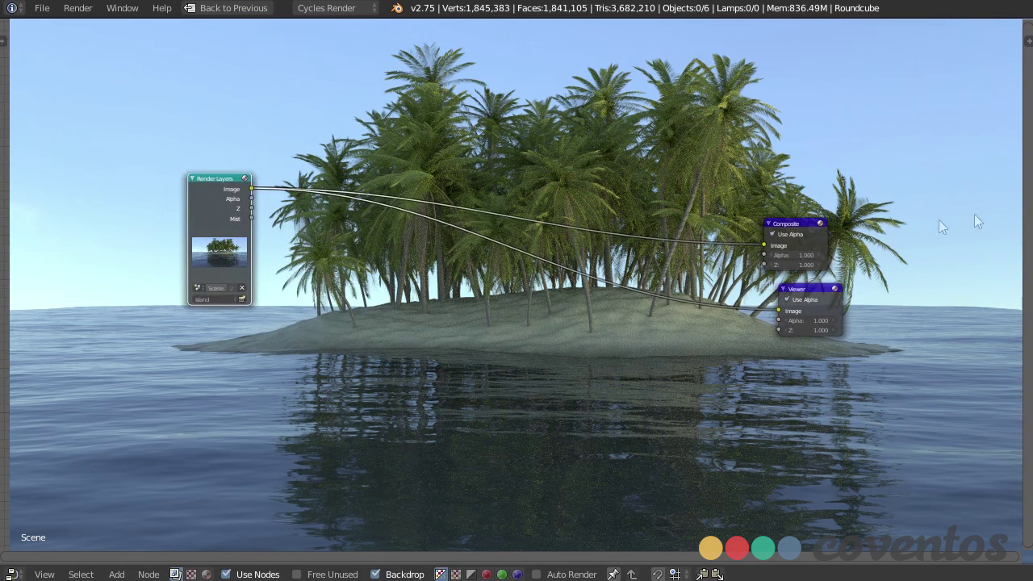
left_click_drag(783, 228, 941, 200)
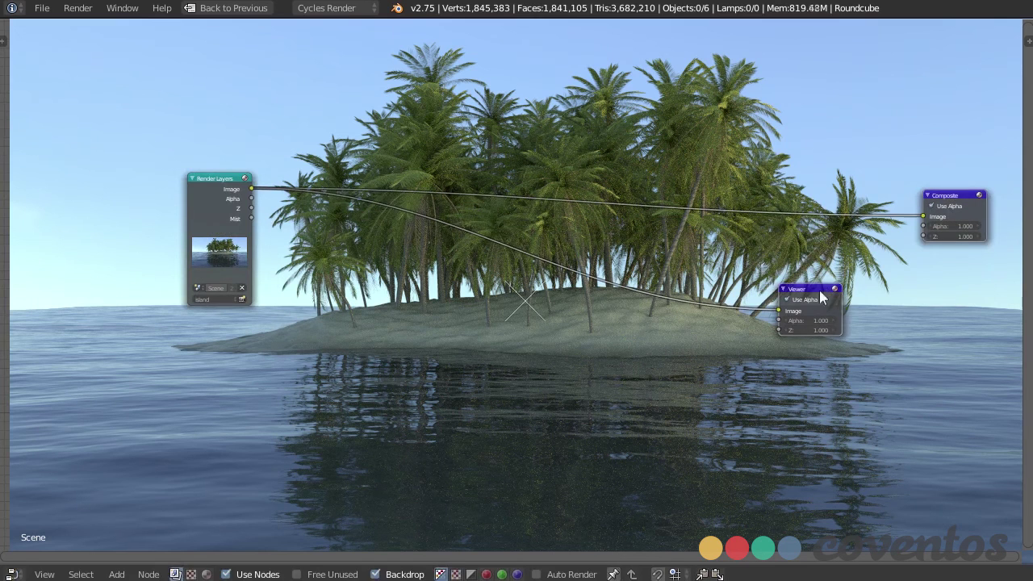
left_click_drag(828, 290, 964, 260)
middle_click_drag(634, 257, 590, 278)
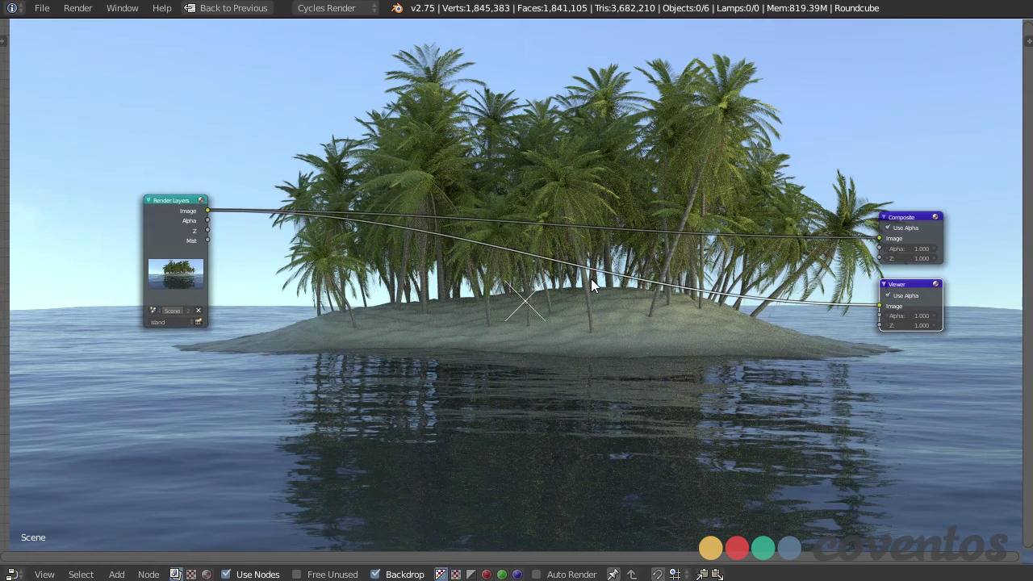
Duplicate the Render Layers node below the original, set the copy to the sky layer, and preview the sky and island layers in turn
left_click(185, 227)
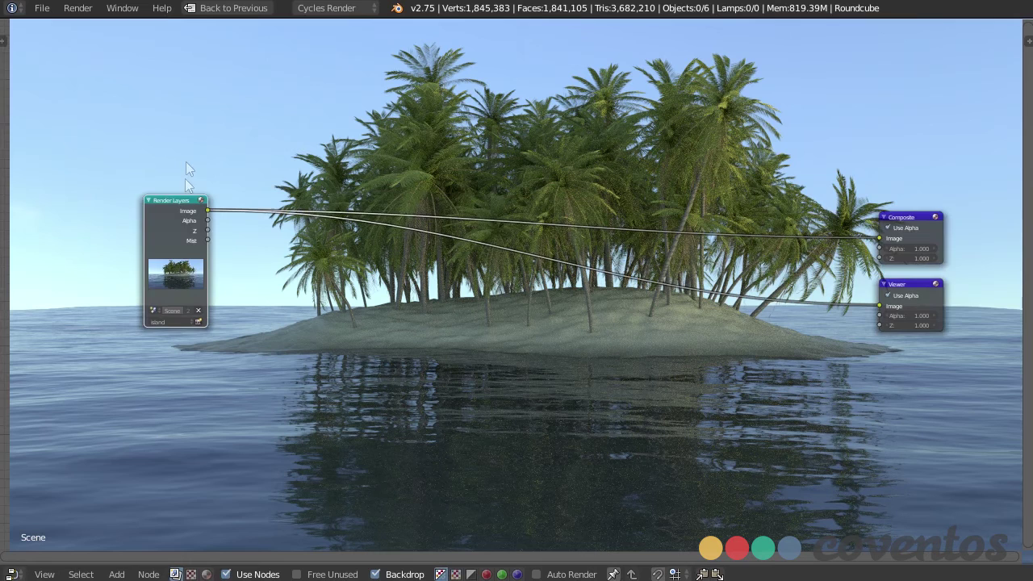
middle_click_drag(181, 251, 225, 225)
scroll(225, 224, "up", 1)
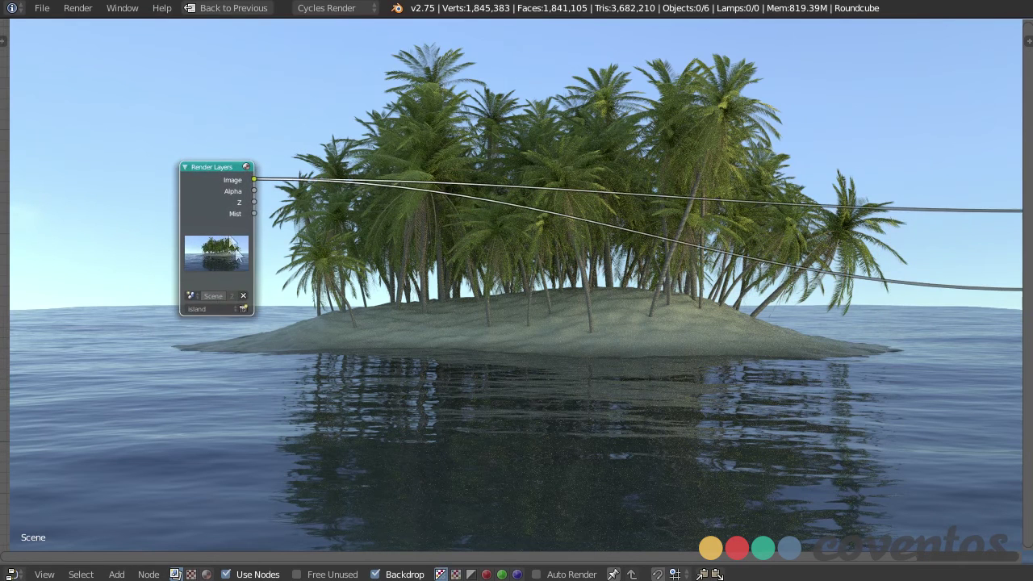
key("shift+d")
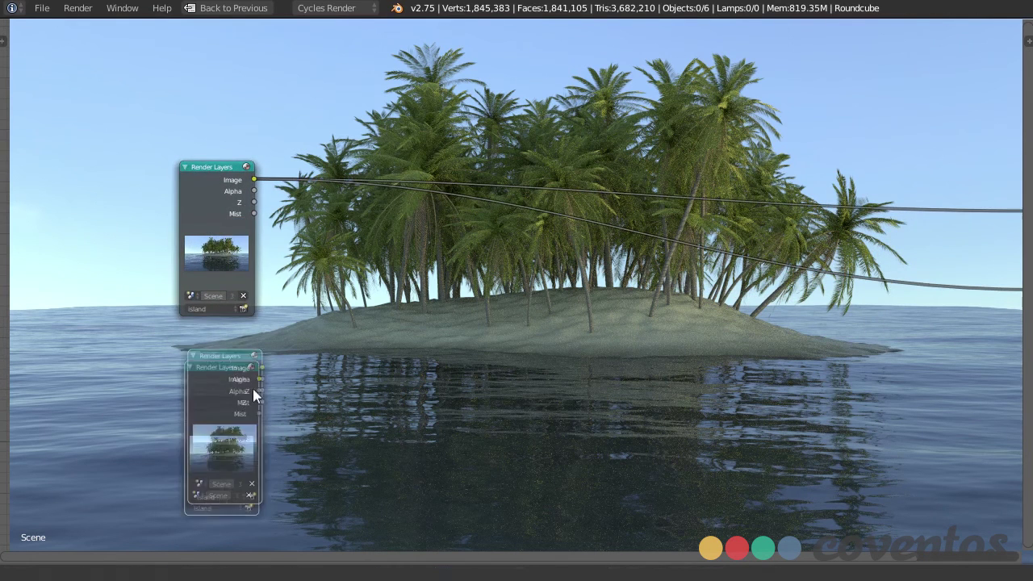
left_click(253, 394)
middle_click_drag(239, 494, 234, 450)
left_click(218, 449)
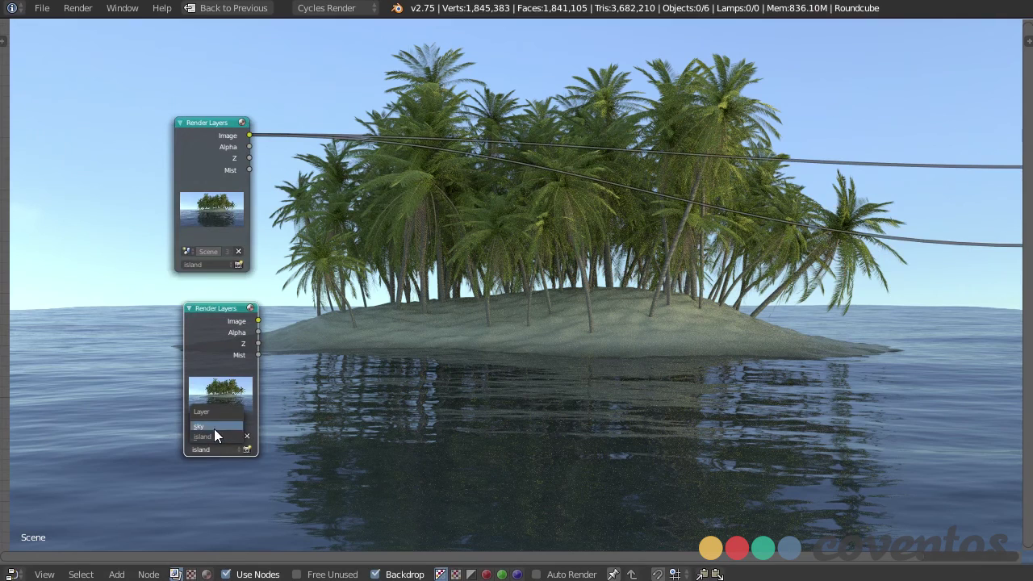
left_click(215, 426)
key("Home")
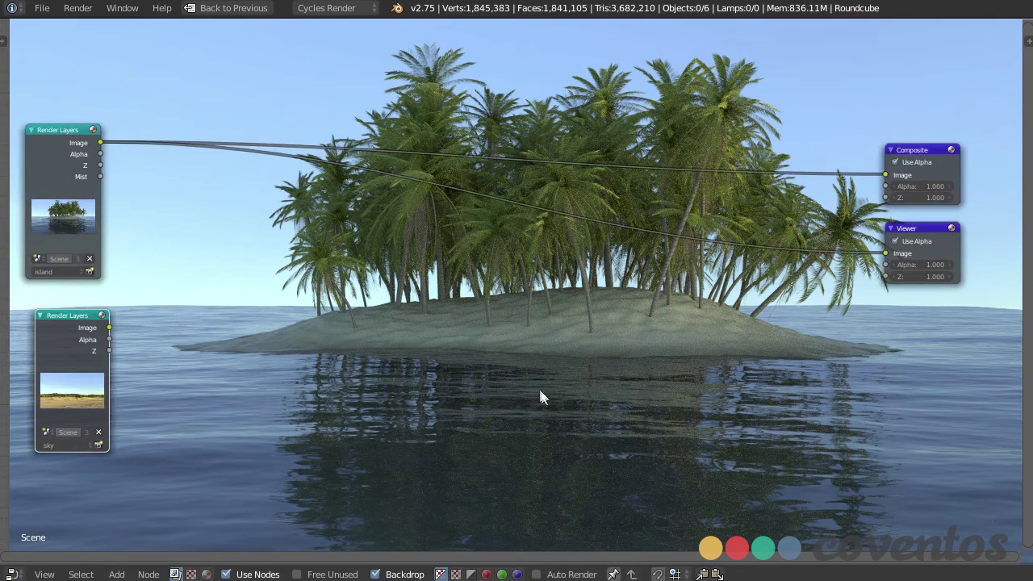
left_click(78, 356, "ctrl+shift")
left_click(55, 185, "ctrl+shift")
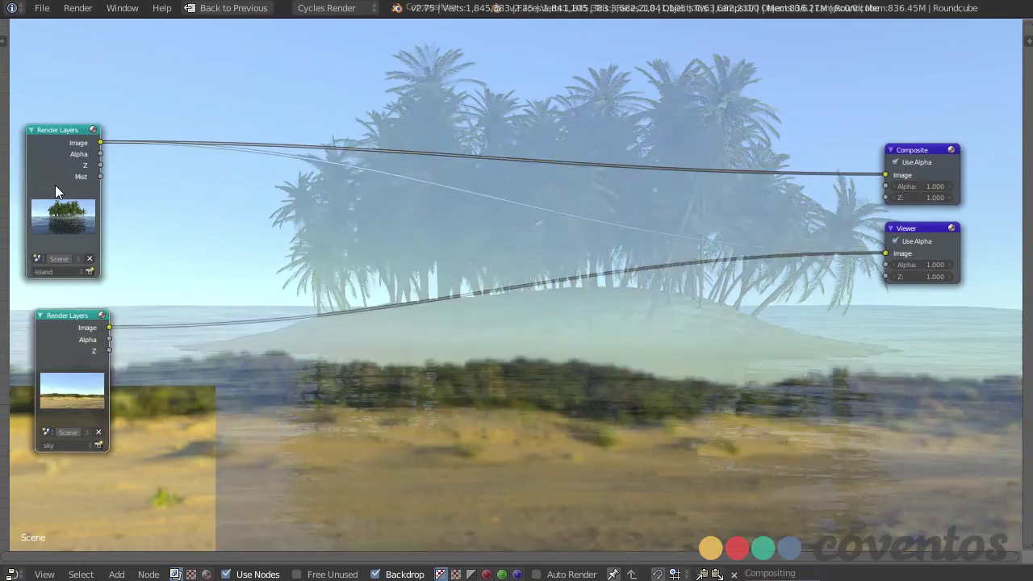
Insert a Mix node between the island layer and the Viewer, and connect the sky layer's image to its second Image input
middle_click_drag(316, 242, 366, 268)
key("shift+a")
mouse_move(365, 234)
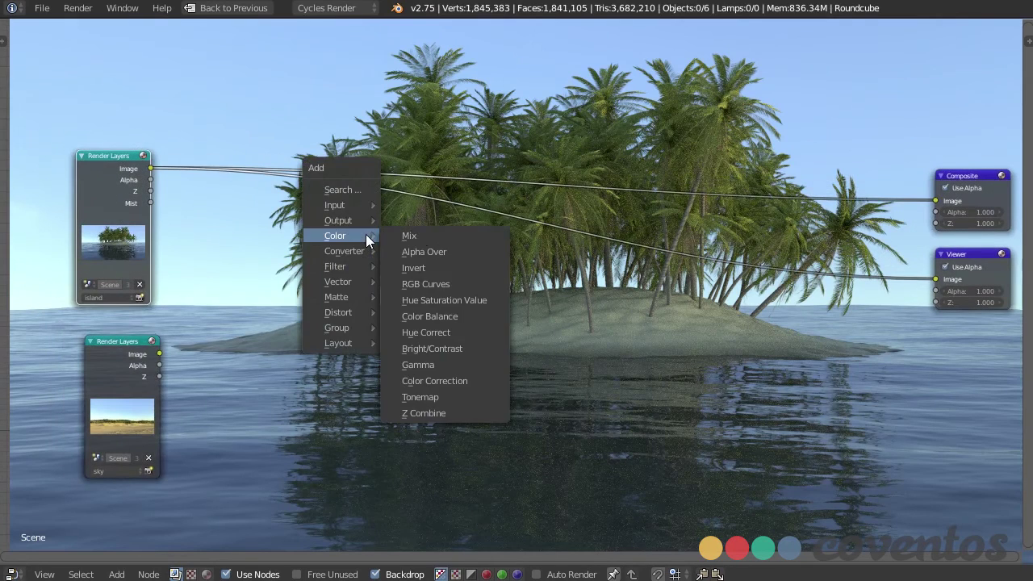
left_click(431, 235)
left_click(371, 185)
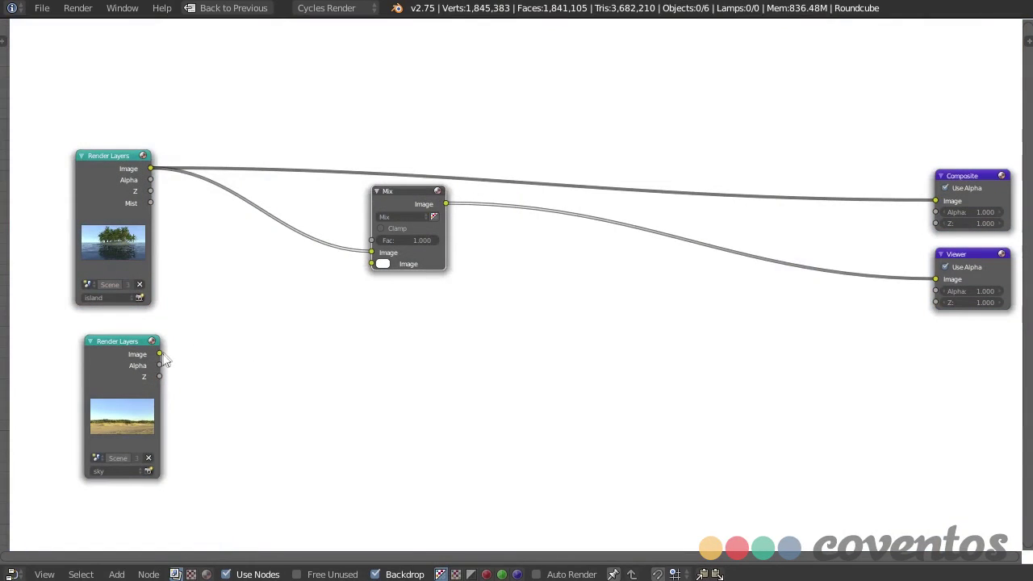
left_click_drag(160, 354, 372, 264)
middle_click_drag(419, 293, 492, 338)
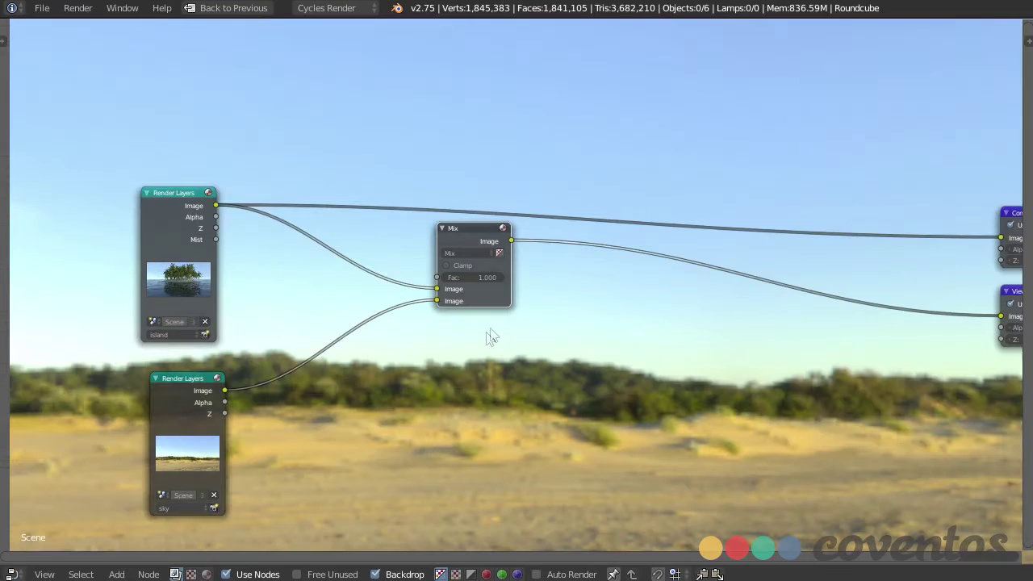
Connect the island layer's Mist output to the Mix node's Fac input, and spread the Mix and island Render Layers nodes apart
left_click_drag(473, 237, 517, 264)
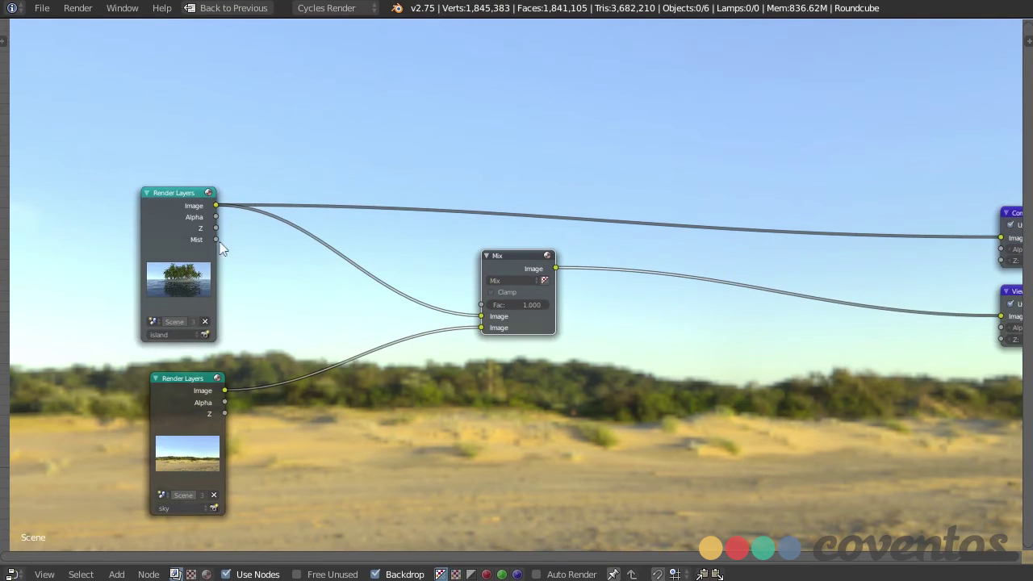
left_click_drag(219, 243, 486, 313)
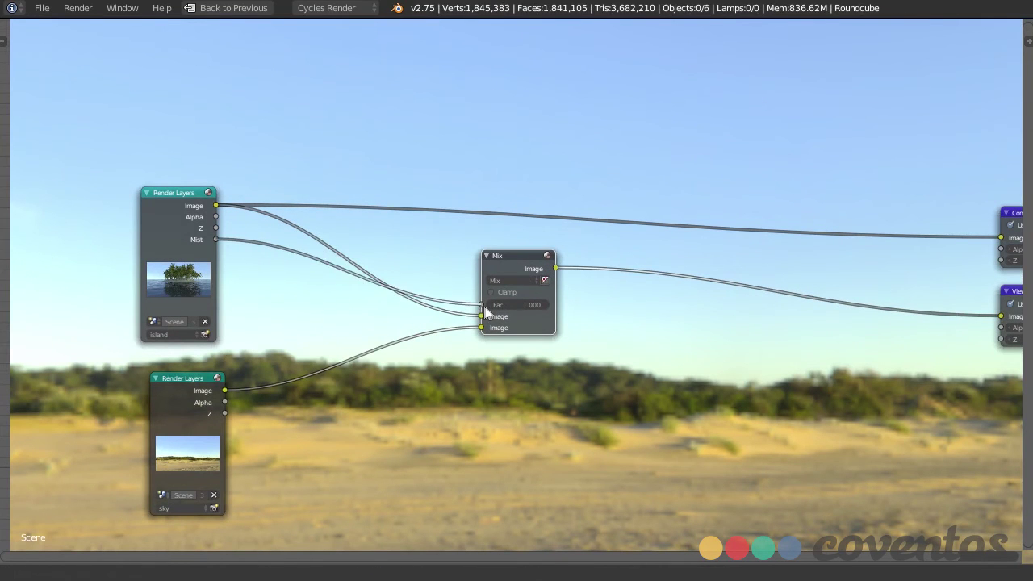
middle_click_drag(522, 351, 801, 356)
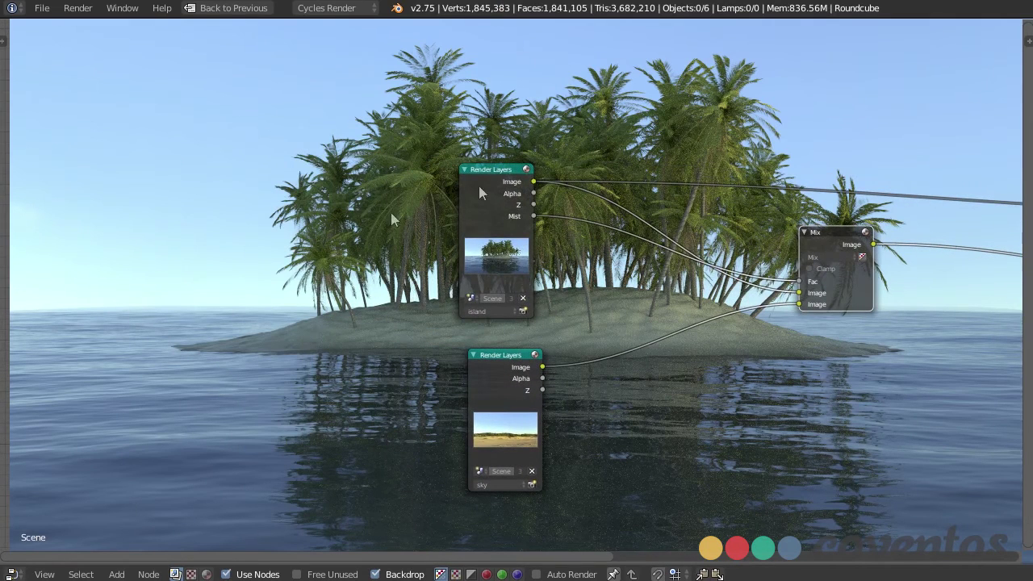
left_click_drag(484, 192, 433, 160)
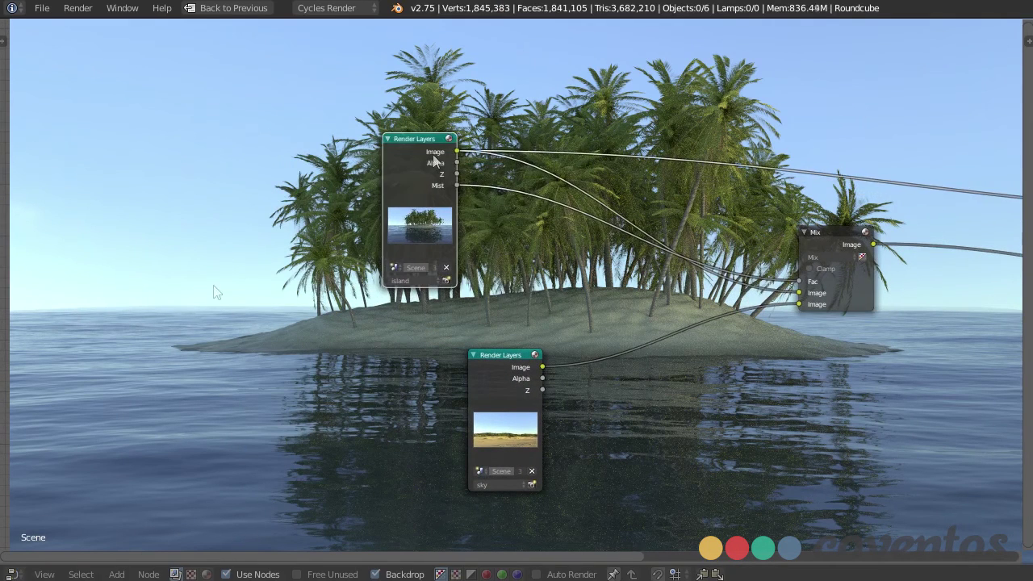
middle_click_drag(649, 294, 625, 290)
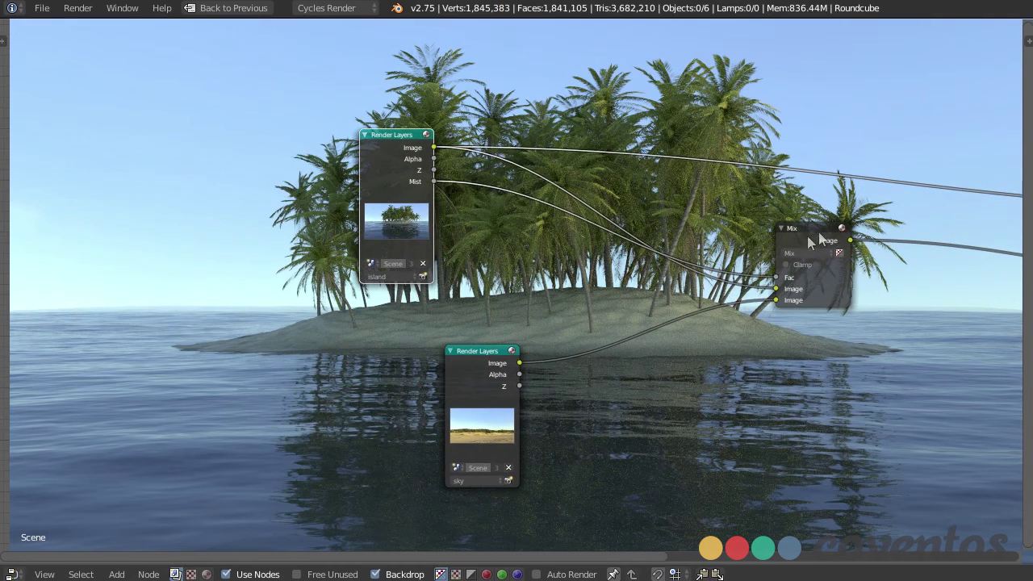
Insert a ColorRamp node between the island layer's Mist output and the Mix node's Fac input, and space the nodes apart
left_click_drag(820, 240, 864, 226)
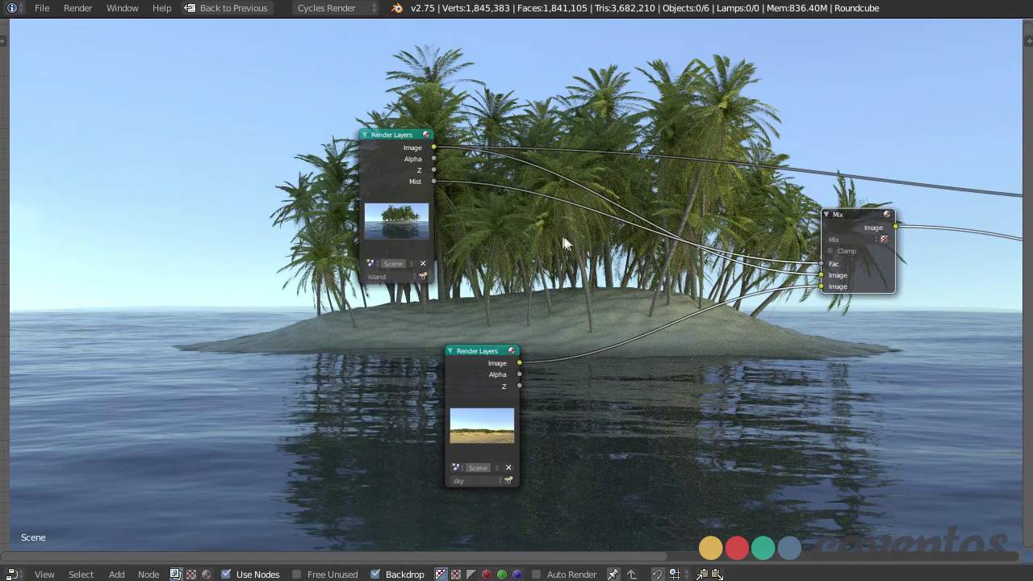
key("shift+a")
mouse_move(549, 255)
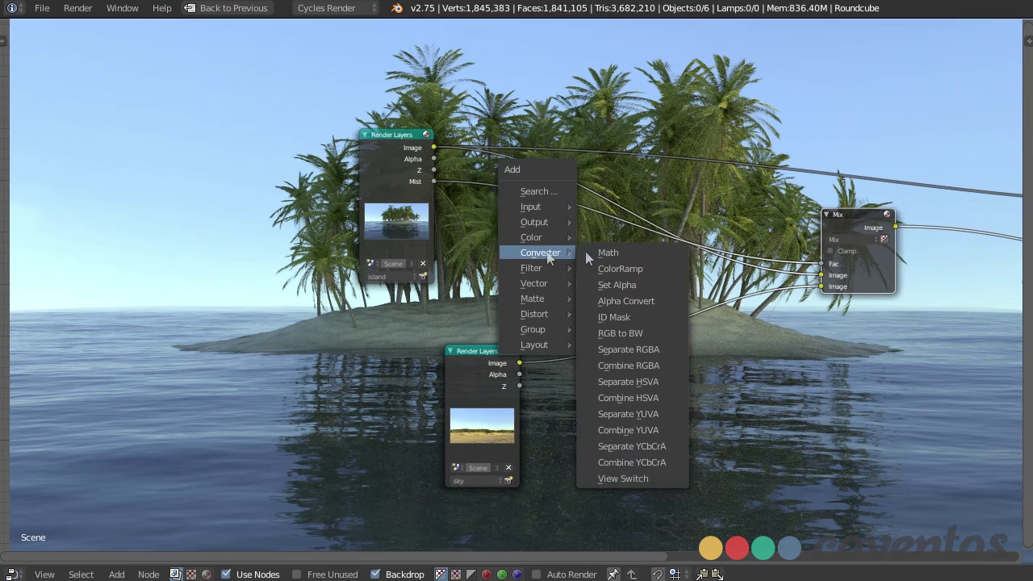
left_click(622, 268)
left_click(517, 218)
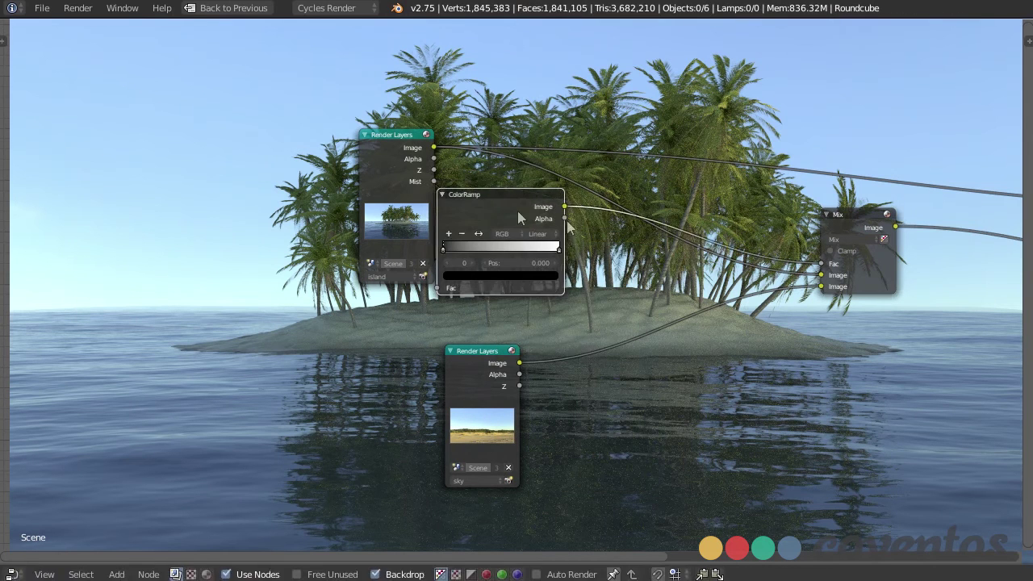
left_click_drag(520, 218, 611, 207)
left_click_drag(848, 217, 816, 229)
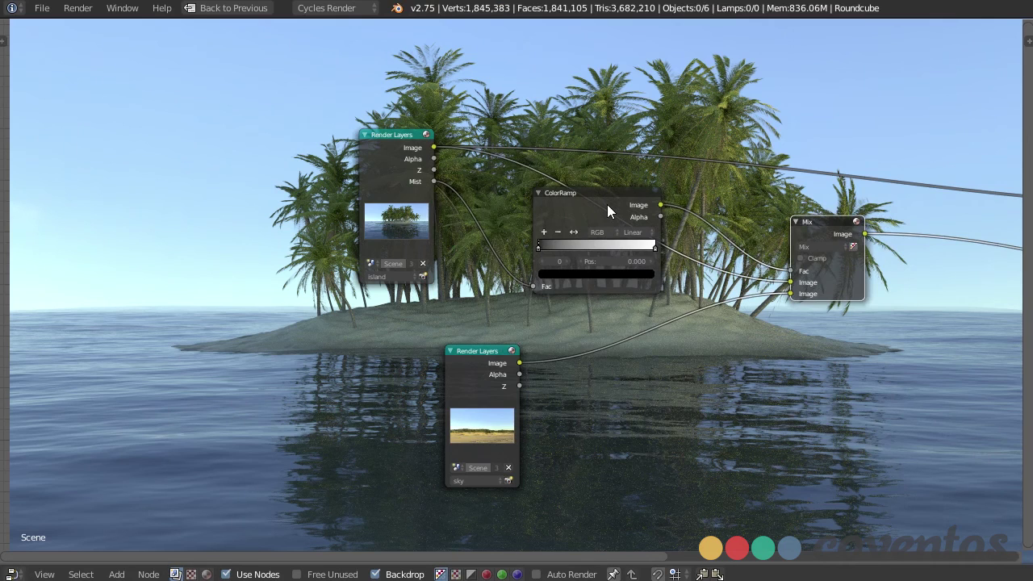
Preview the ColorRamp, set it to Ease interpolation with the black stop at position 0.186, and return the preview to the Mix node
left_click(607, 204)
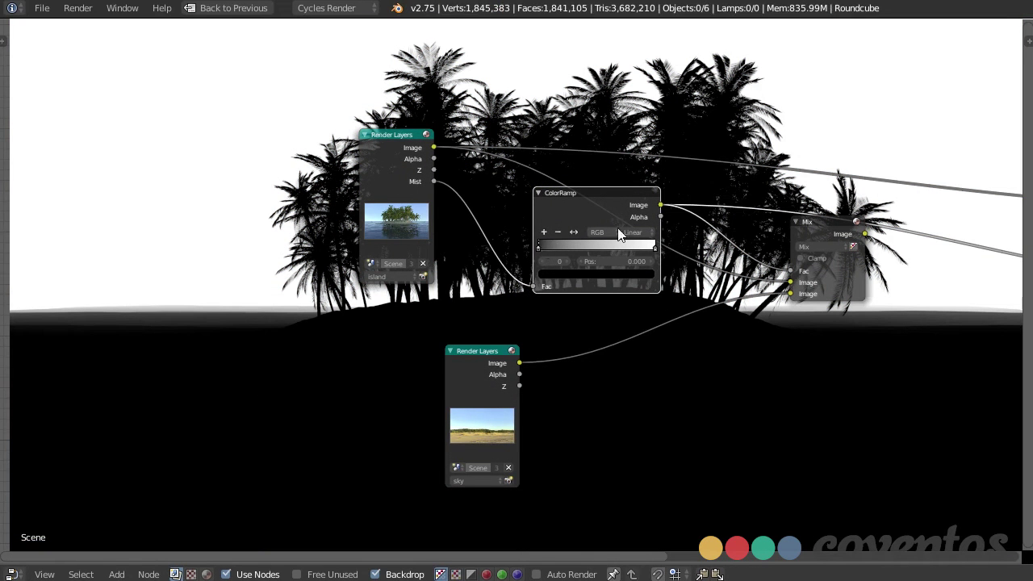
left_click(646, 233)
left_click(646, 219)
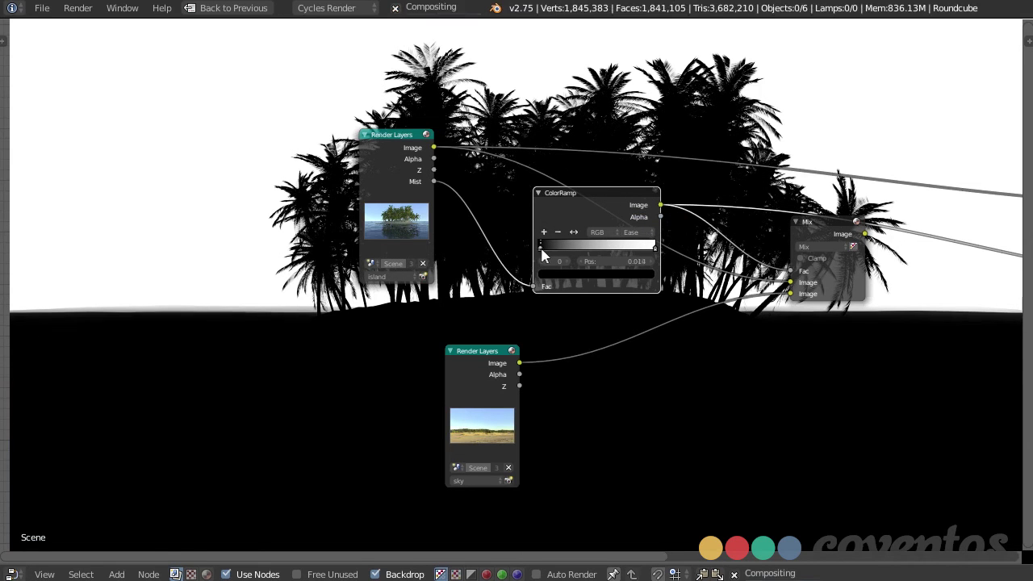
left_click_drag(539, 248, 561, 248)
left_click(811, 229, "ctrl+shift")
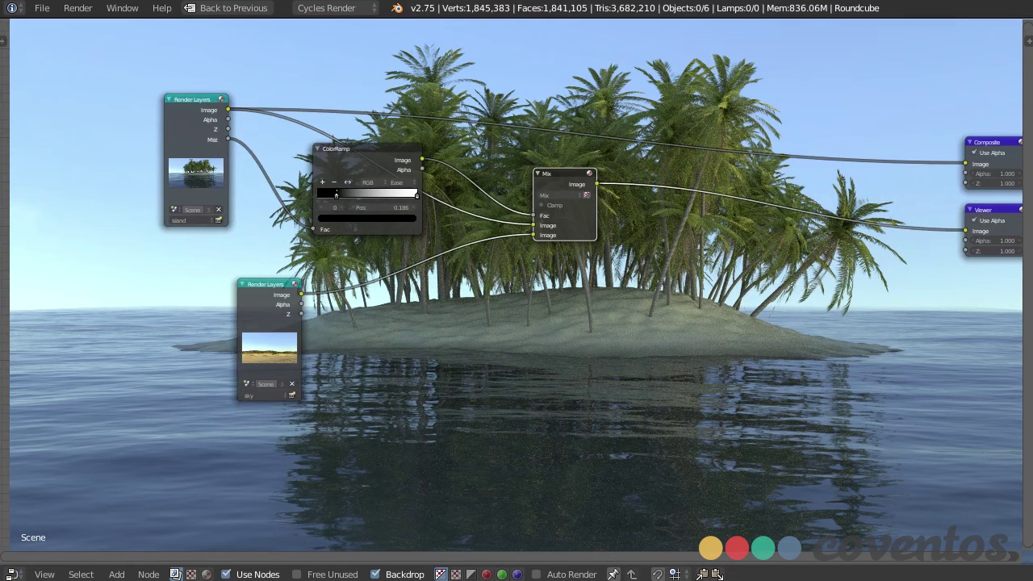
Move the Render Layers, ColorRamp and Mix nodes away from the Composite and Viewer nodes to make room between them
middle_click_drag(802, 321, 718, 316)
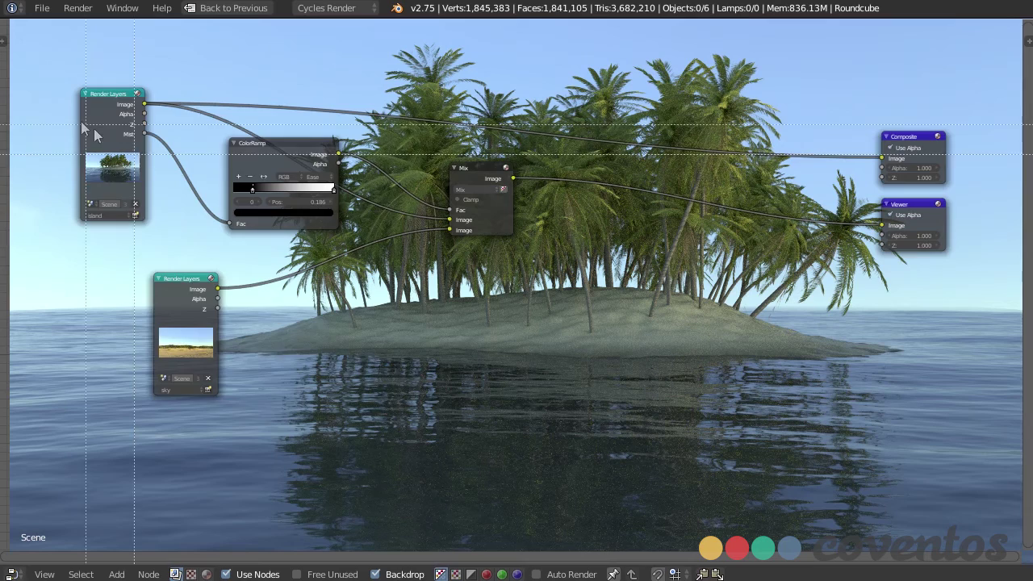
left_click_drag(81, 117, 465, 421)
key("g")
left_click(362, 392)
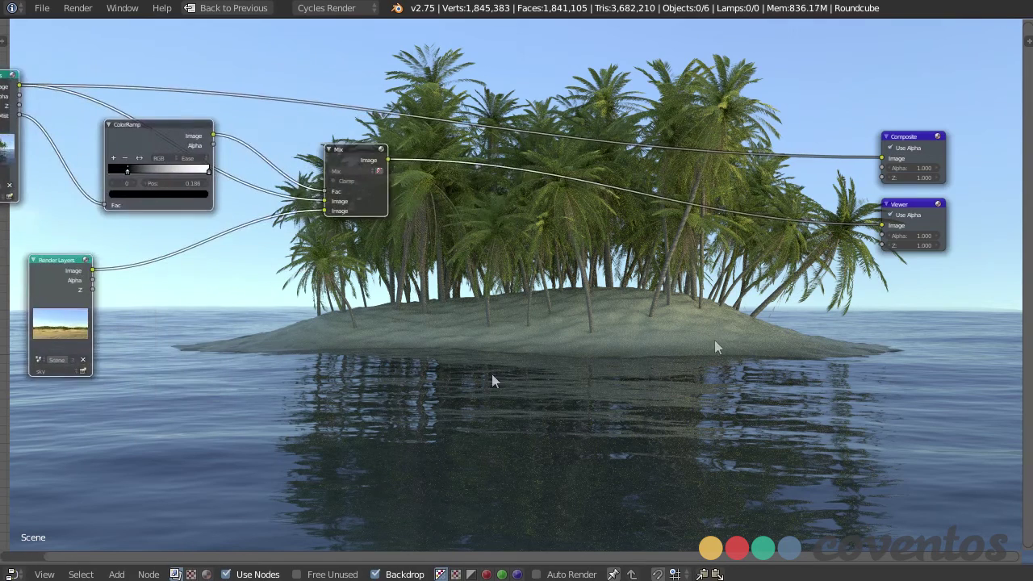
middle_click_drag(715, 340, 566, 327)
left_click_drag(782, 194, 968, 180)
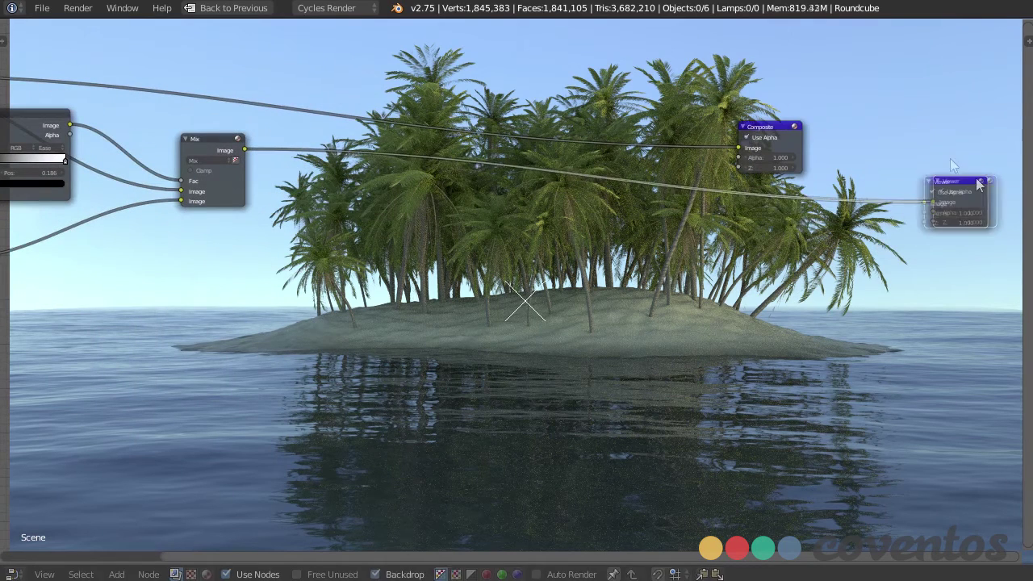
left_click_drag(767, 129, 961, 117)
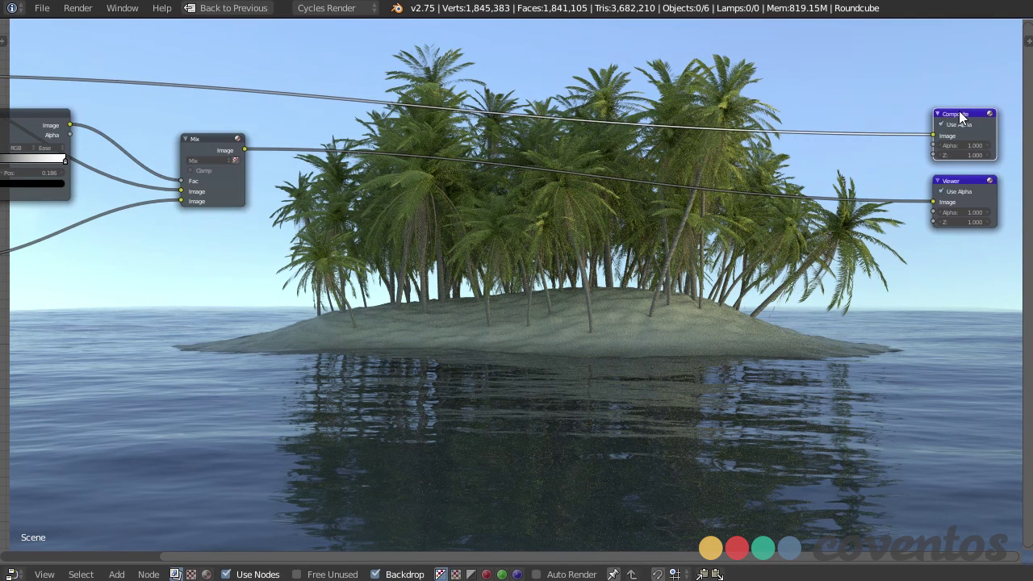
Insert a Color Balance node between the Mix node and the Viewer
middle_click_drag(522, 215, 546, 248)
key("shift+a")
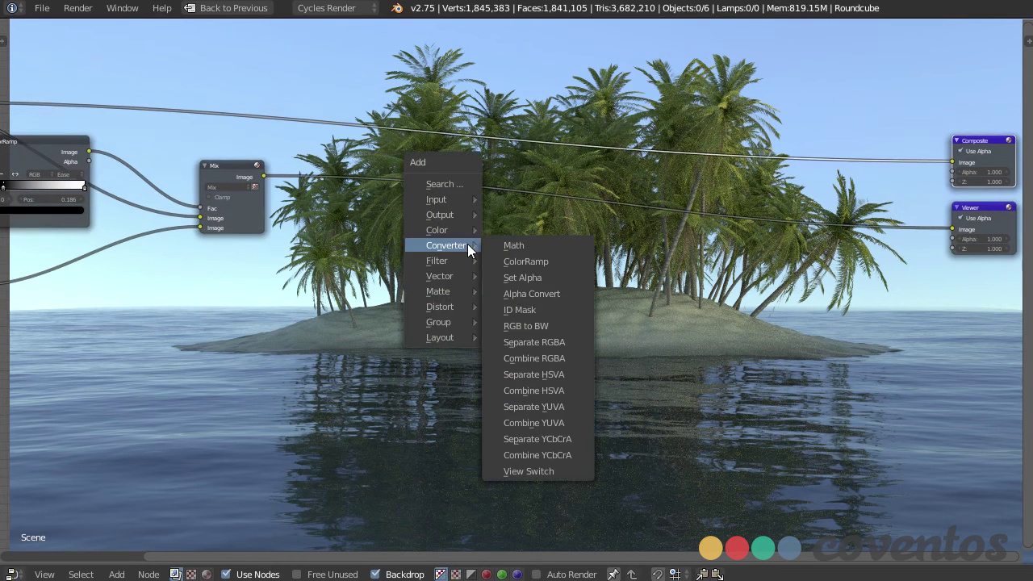
mouse_move(453, 230)
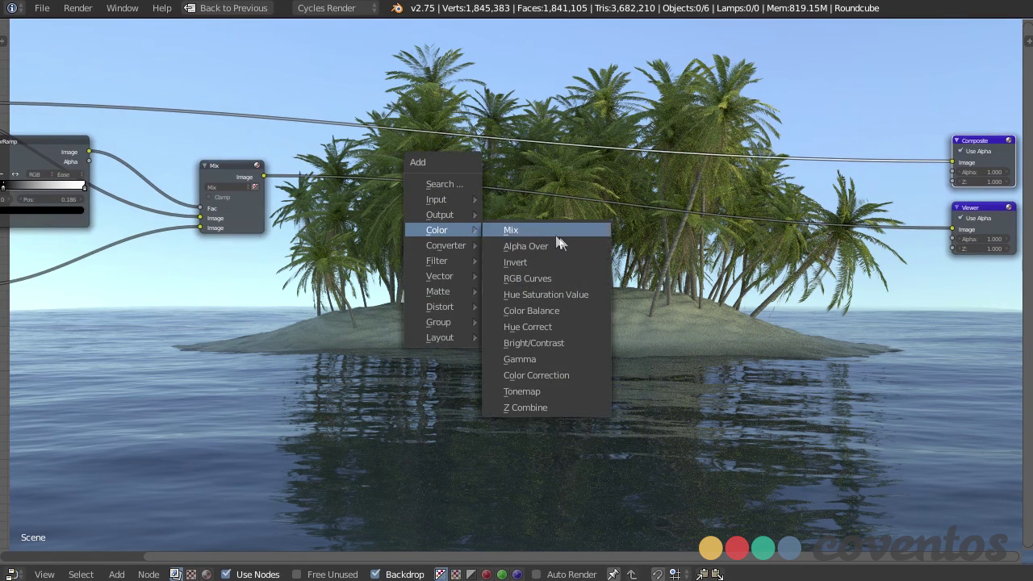
left_click(586, 310)
left_click(324, 190)
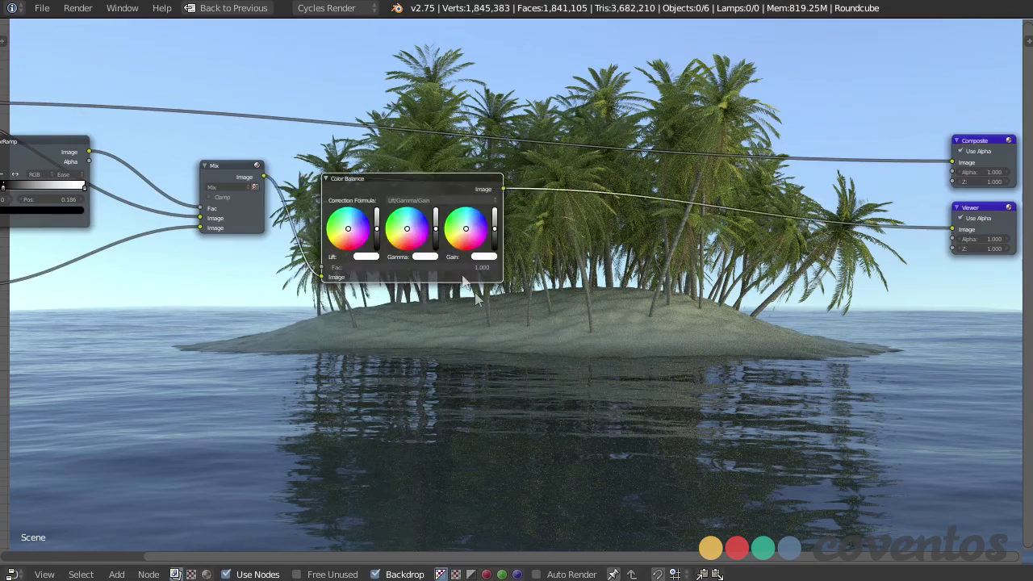
Tint the Color Balance Lift slightly toward blue and raise its brightness a little
scroll(384, 306, "up", 3)
middle_click_drag(384, 306, 712, 328)
scroll(702, 339, "up", 2)
scroll(695, 327, "down", 1)
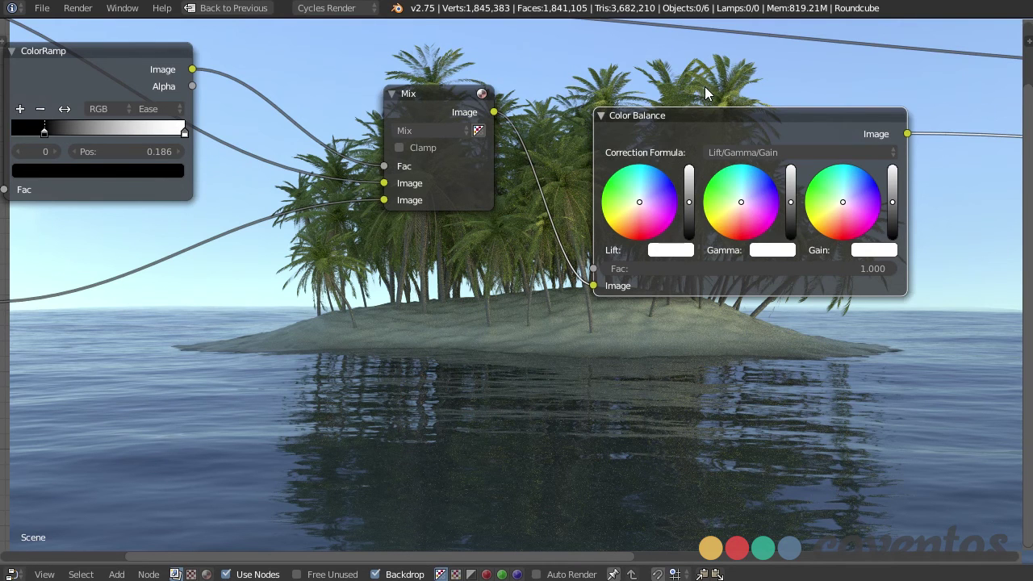
scroll(705, 91, "up", 1)
middle_click_drag(718, 102, 785, 68)
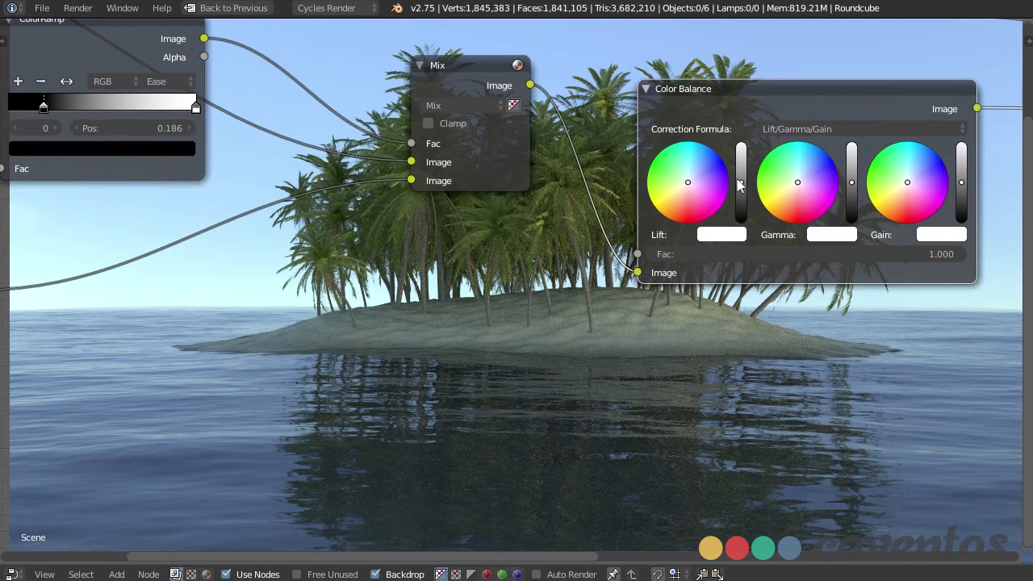
left_click(690, 180)
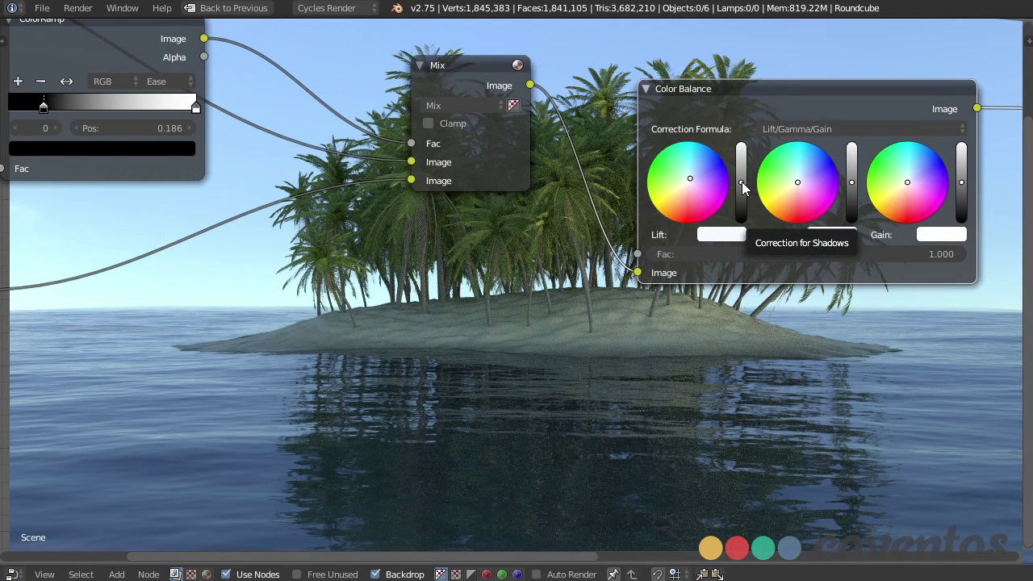
left_click_drag(742, 182, 741, 180)
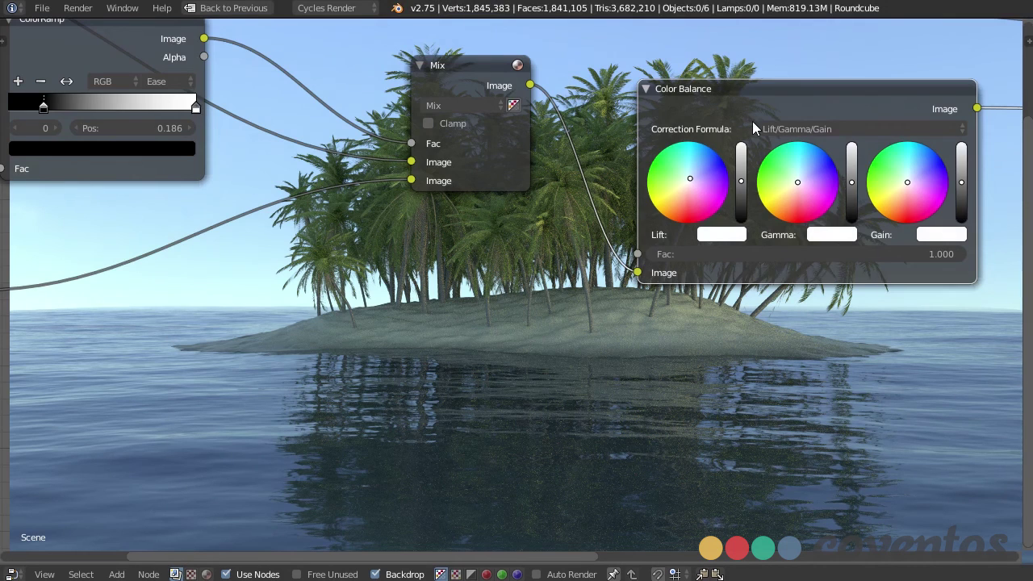
Adjust the Color Balance Gamma brightness, then raise the Gain brightness and tint it toward warm orange
middle_click_drag(752, 121, 666, 98)
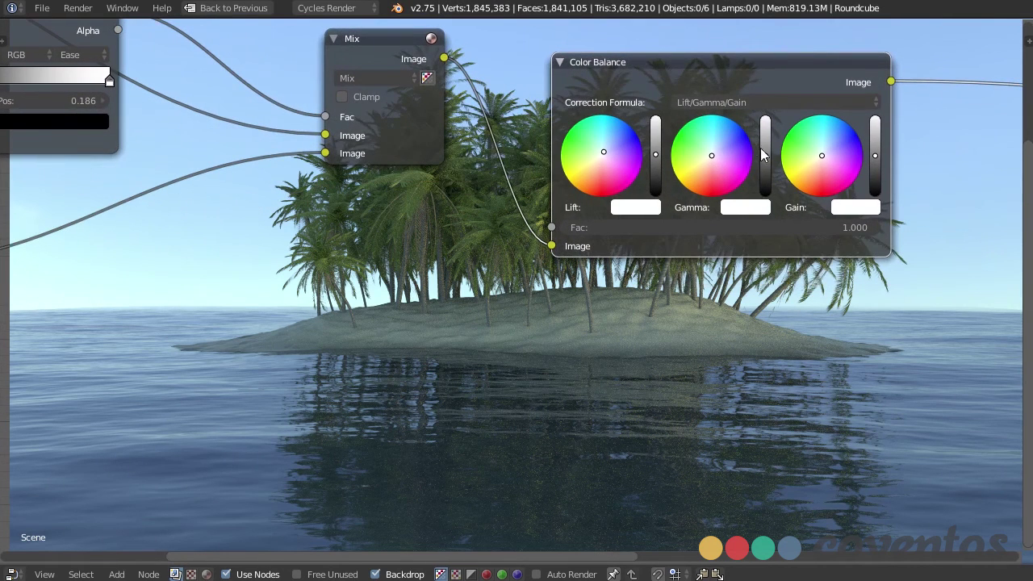
left_click_drag(766, 156, 767, 154)
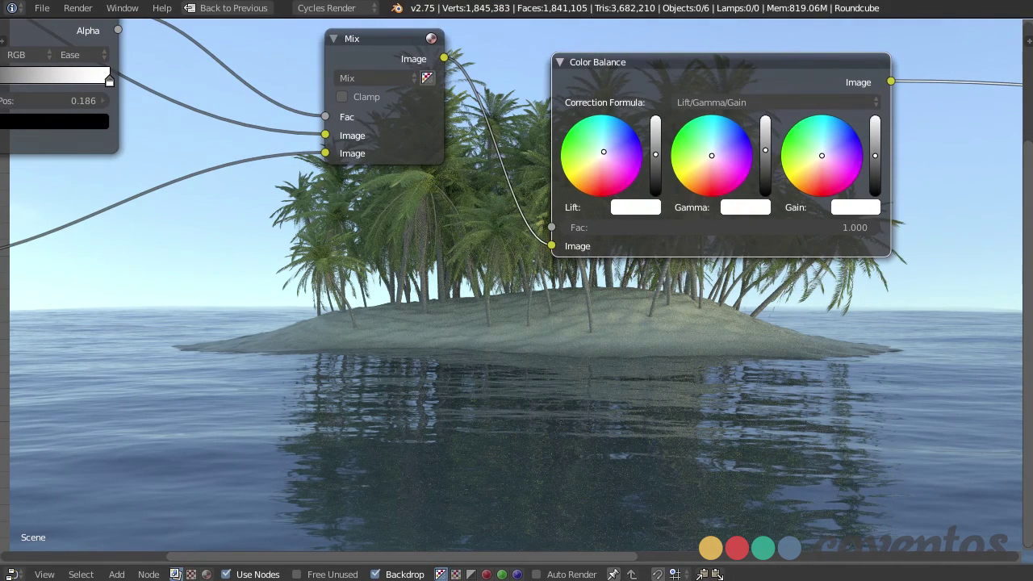
middle_click_drag(870, 234, 753, 225)
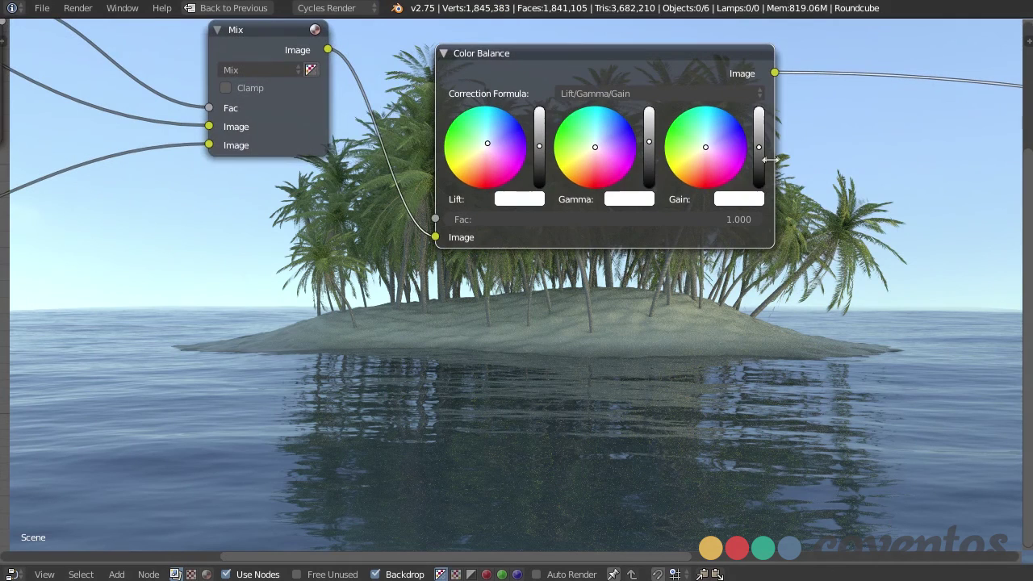
left_click_drag(765, 147, 760, 144)
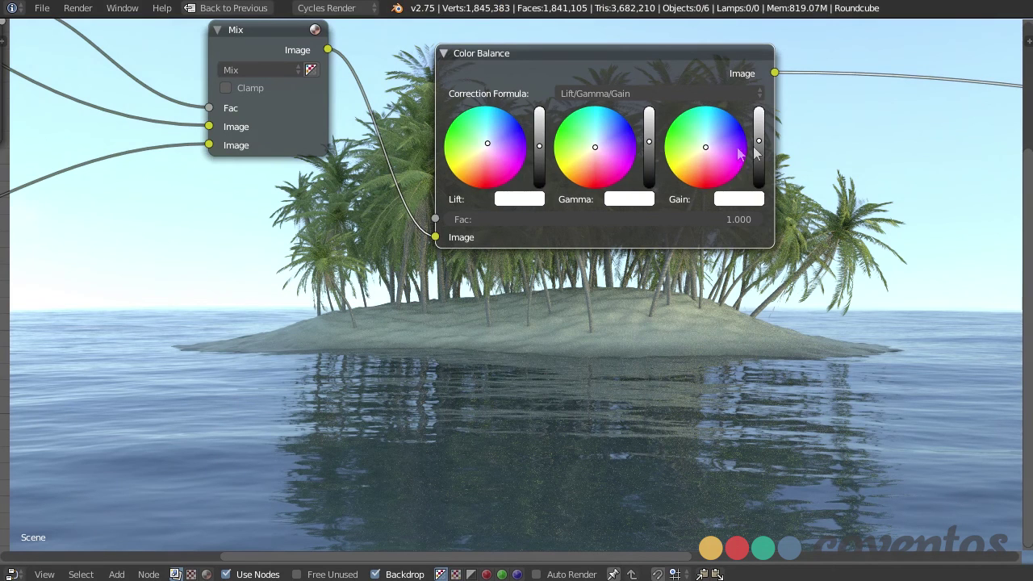
left_click_drag(706, 147, 649, 148)
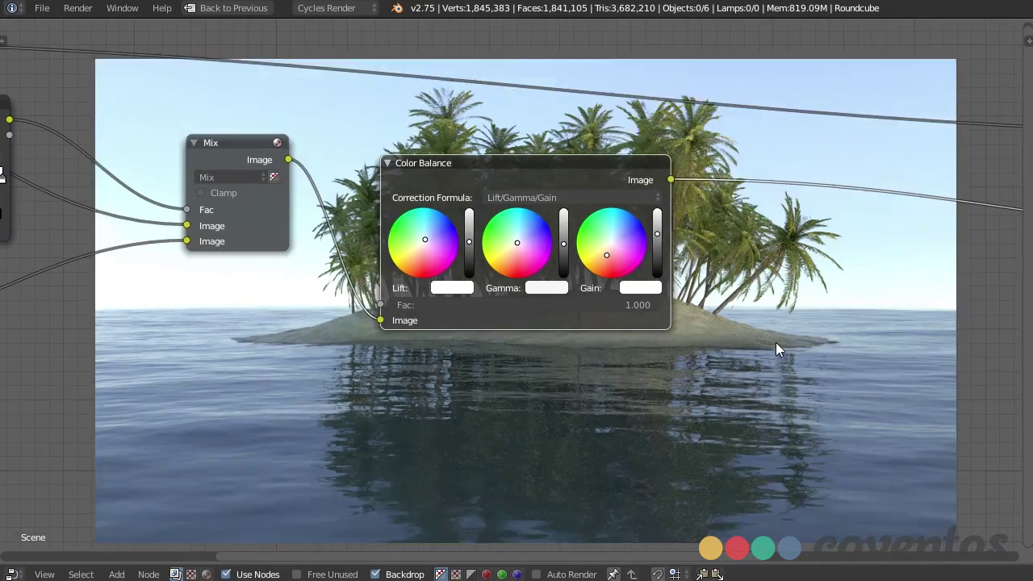
Fit the whole backdrop image in the editor and compare the Mix output with the Color Balance output
key("v")
middle_click_drag(753, 373, 849, 339, "alt")
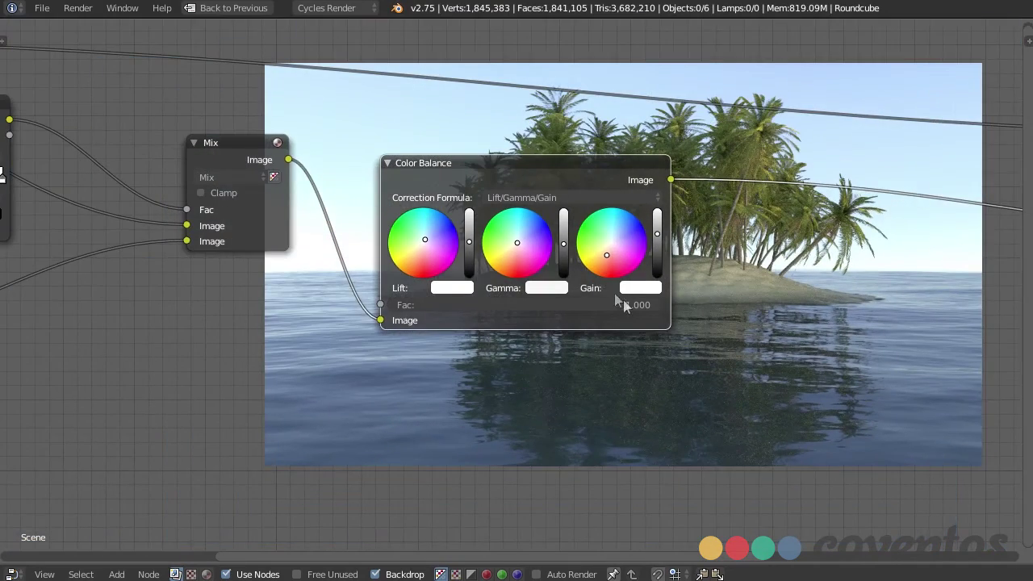
middle_click_drag(746, 389, 657, 380)
key("v")
key("v")
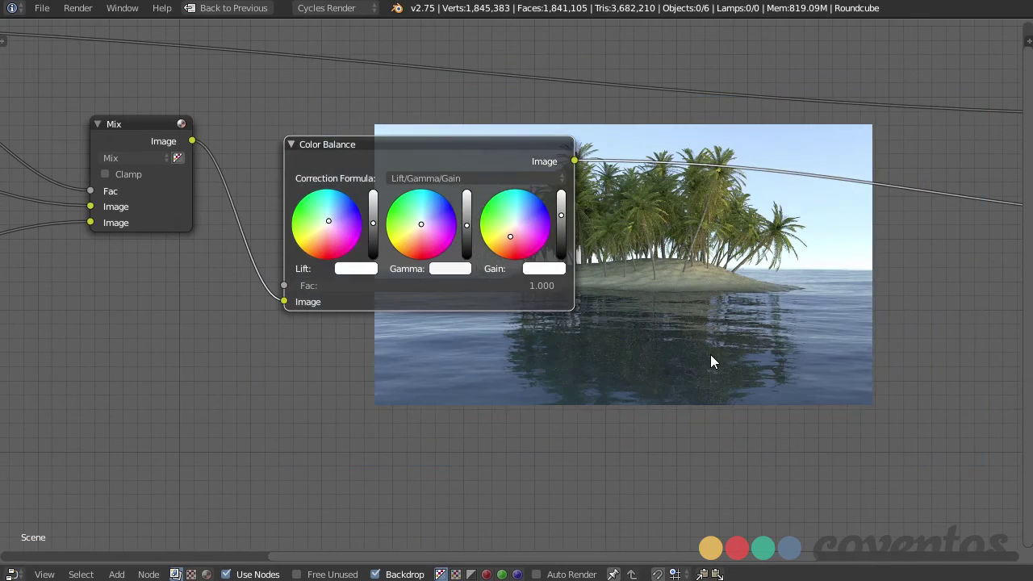
key("alt+v")
key("alt+v")
key("alt+v")
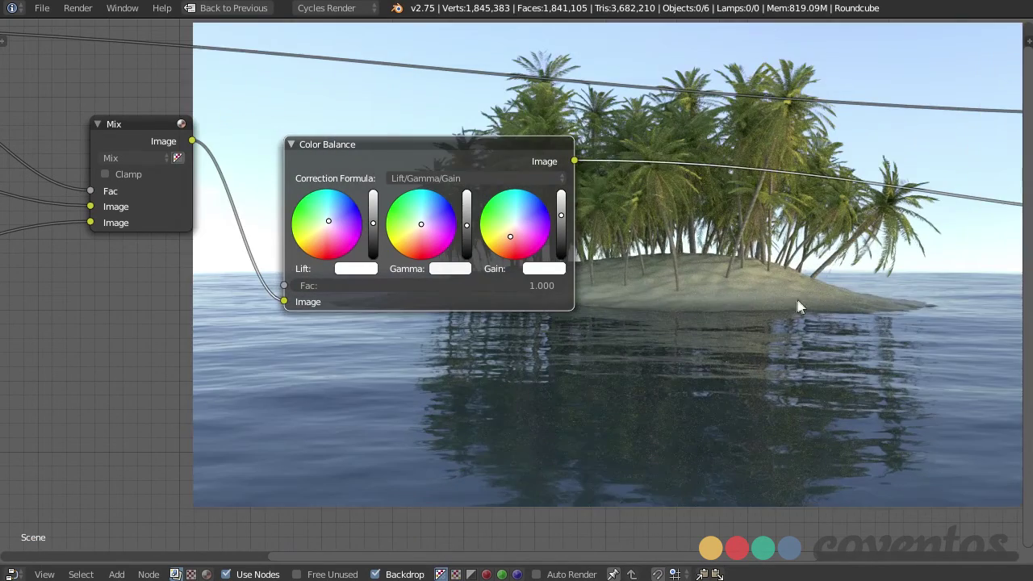
middle_click_drag(796, 298, 740, 201, "alt")
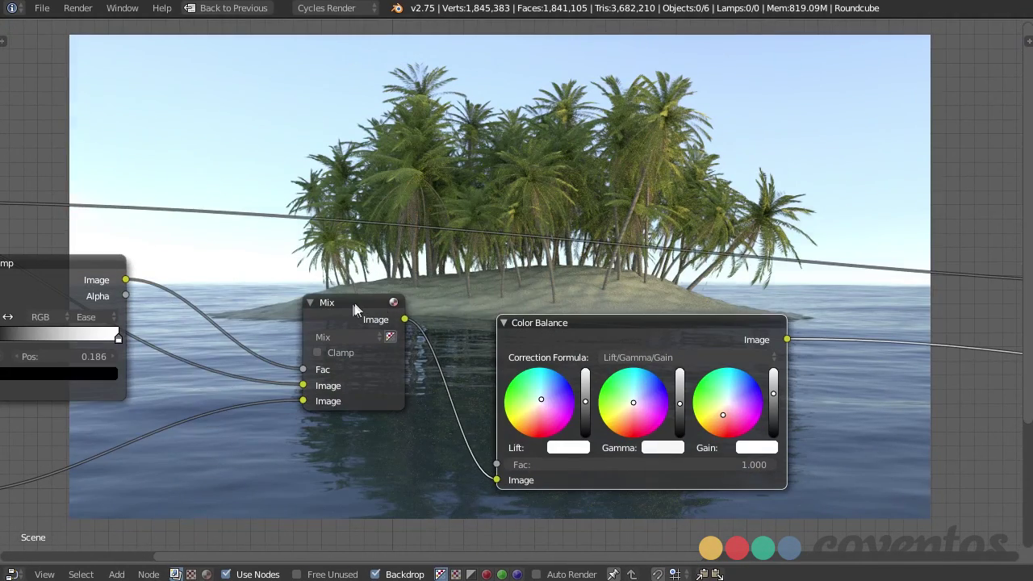
left_click(353, 304, "ctrl+shift")
left_click(673, 327, "ctrl+shift")
Insert a Glare node between the Color Balance node and the Viewer
middle_click_drag(877, 396, 398, 308)
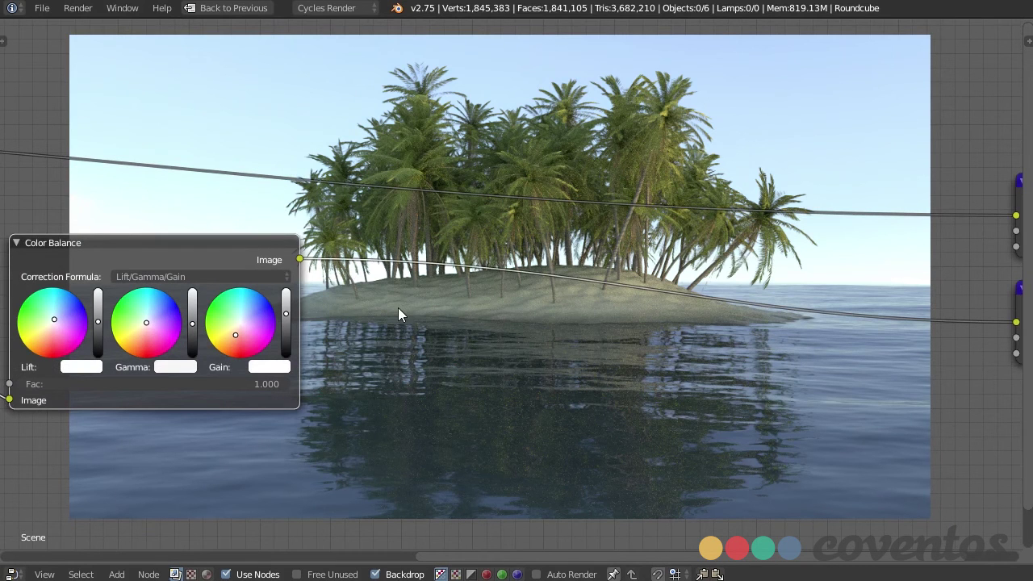
middle_click_drag(461, 357, 459, 328)
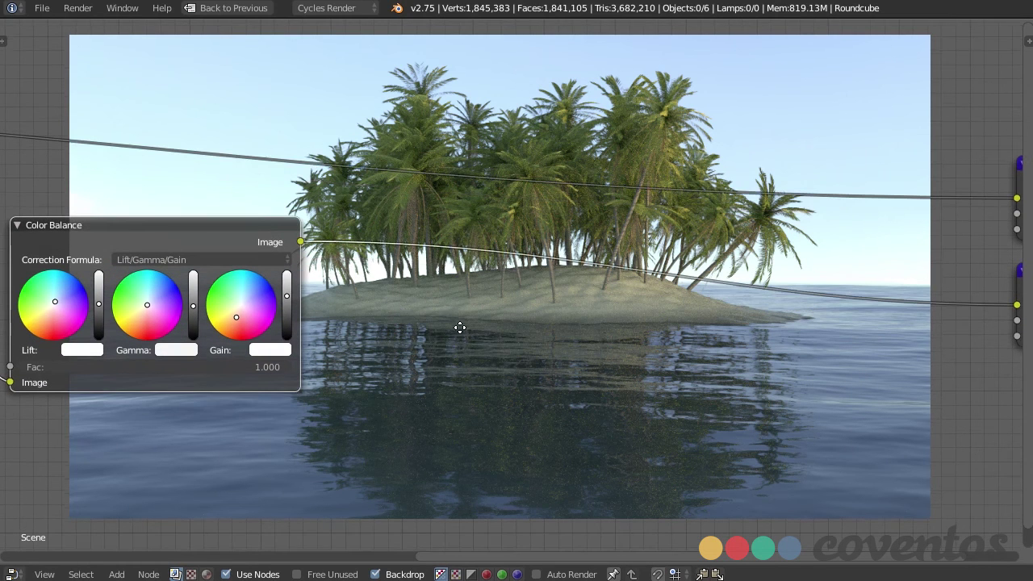
key("shift+a")
mouse_move(463, 324)
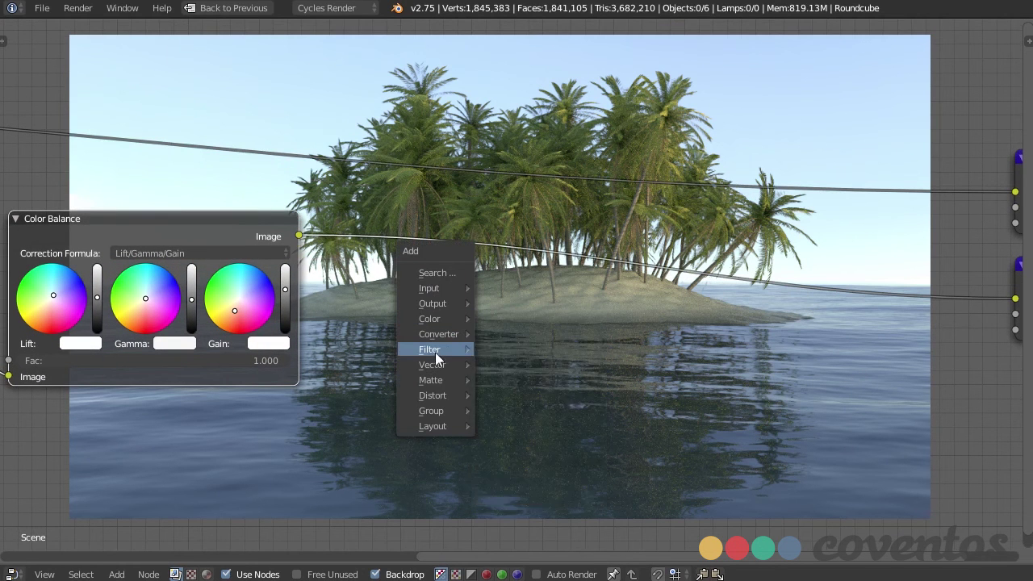
mouse_move(440, 350)
left_click(540, 479)
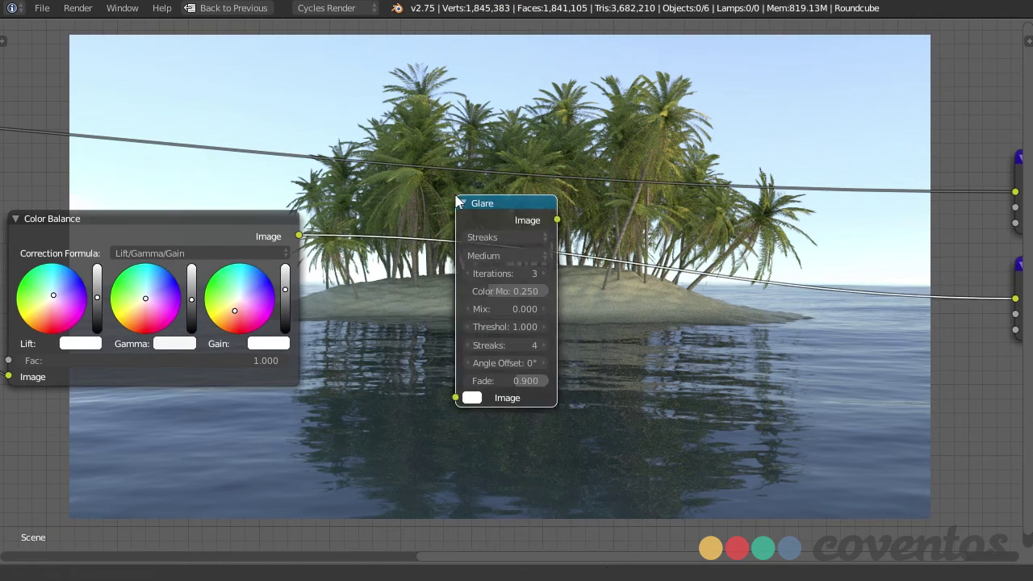
left_click(440, 220)
Set the Glare node's type to Ghosts and its threshold to 0
mouse_move(606, 297)
middle_mouse_down()
mouse_move(636, 284)
mouse_move(589, 278)
mouse_move(602, 283)
middle_mouse_up()
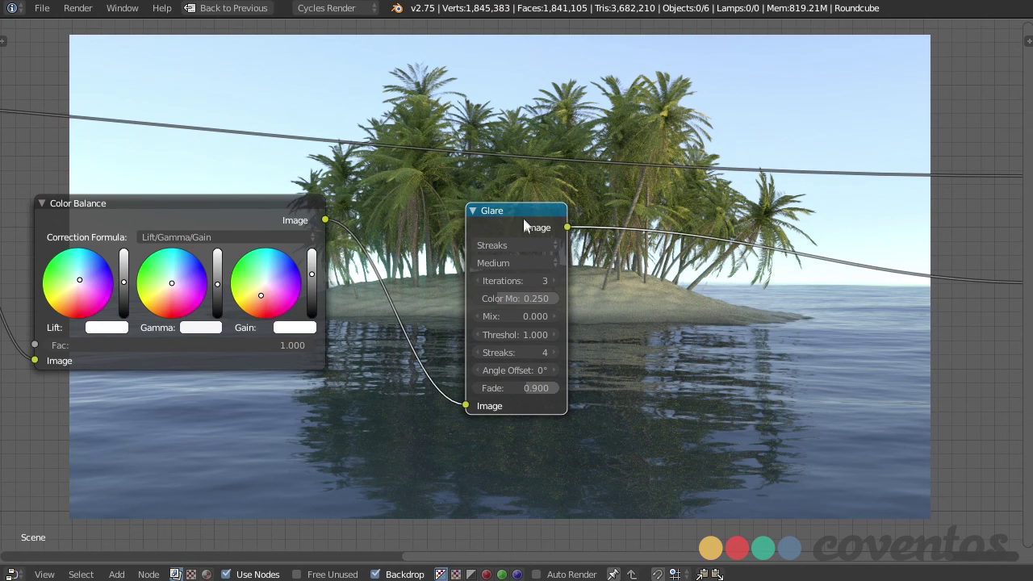
left_click(531, 244)
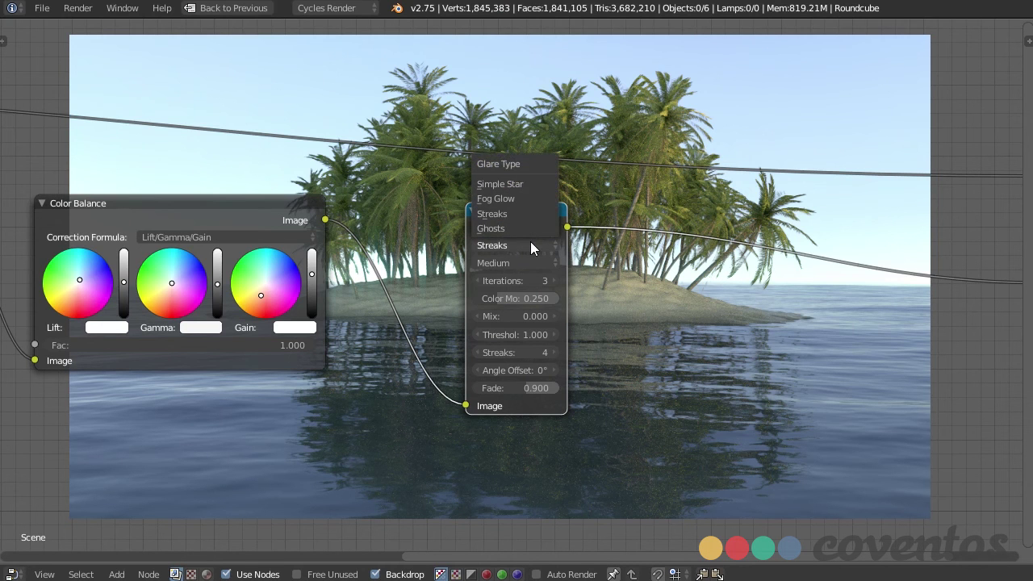
left_click(526, 229)
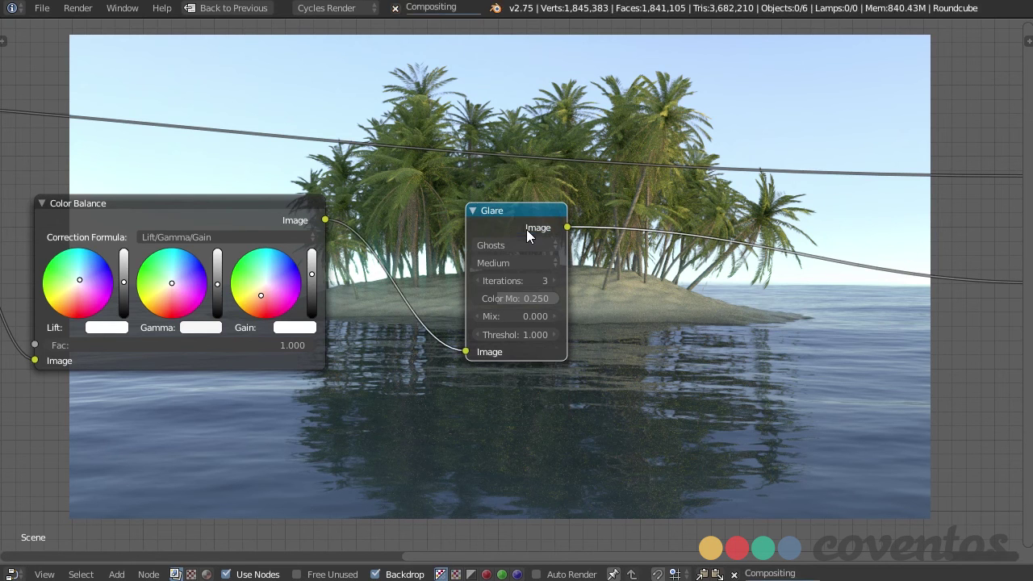
left_click_drag(528, 333, 492, 333)
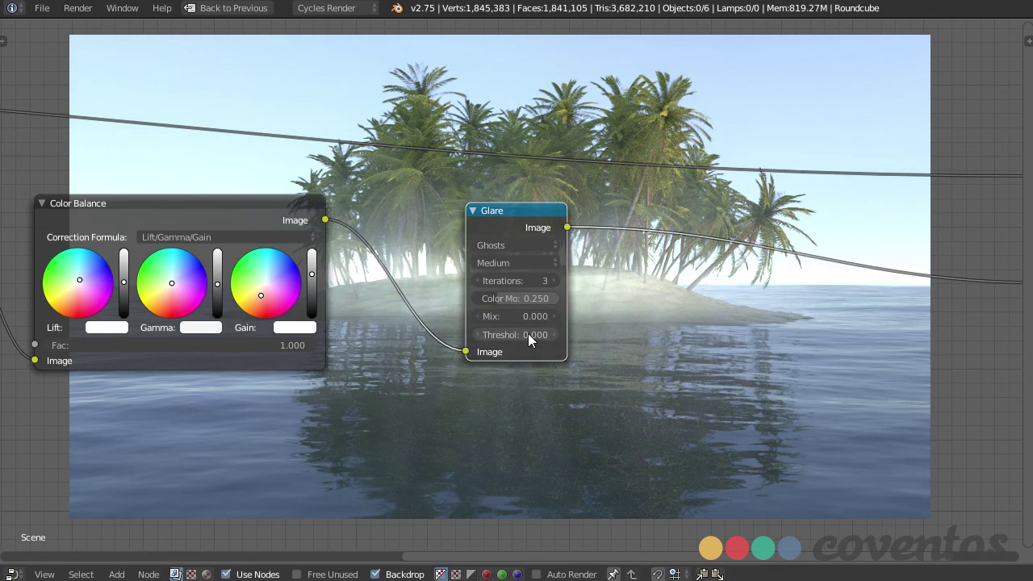
Reposition the Glare node, then set its Color Modulation to 1 and its Iterations to 5
left_click_drag(528, 215, 496, 235)
middle_click_drag(669, 295, 577, 391)
middle_click_drag(471, 353, 404, 290)
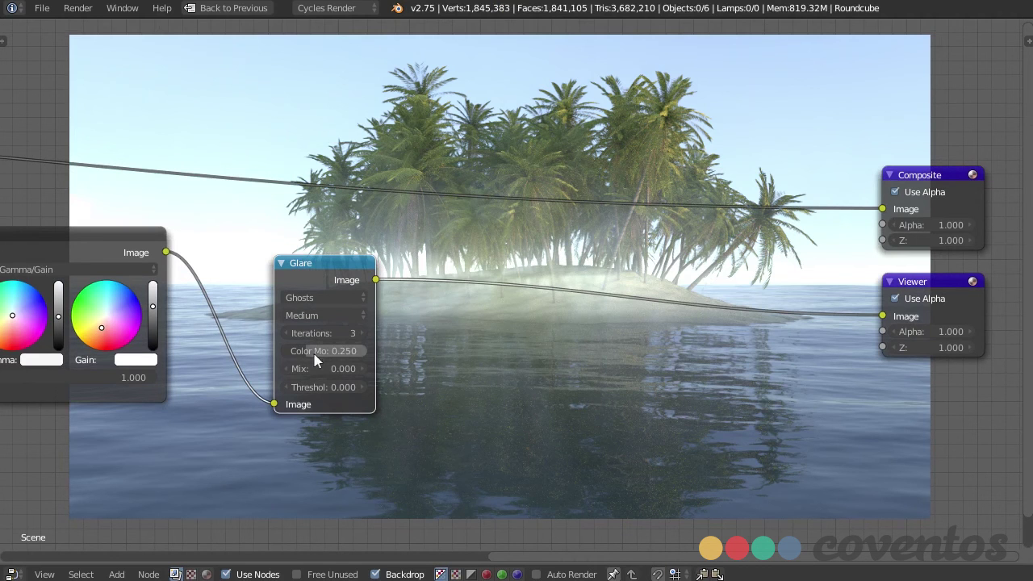
left_click_drag(358, 351, 410, 347)
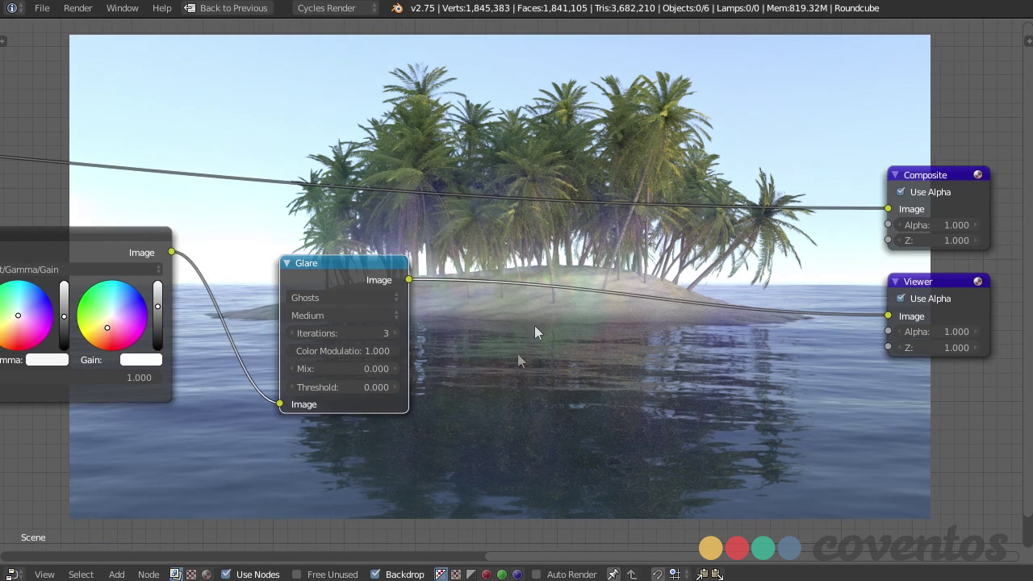
left_click_drag(330, 334, 339, 334)
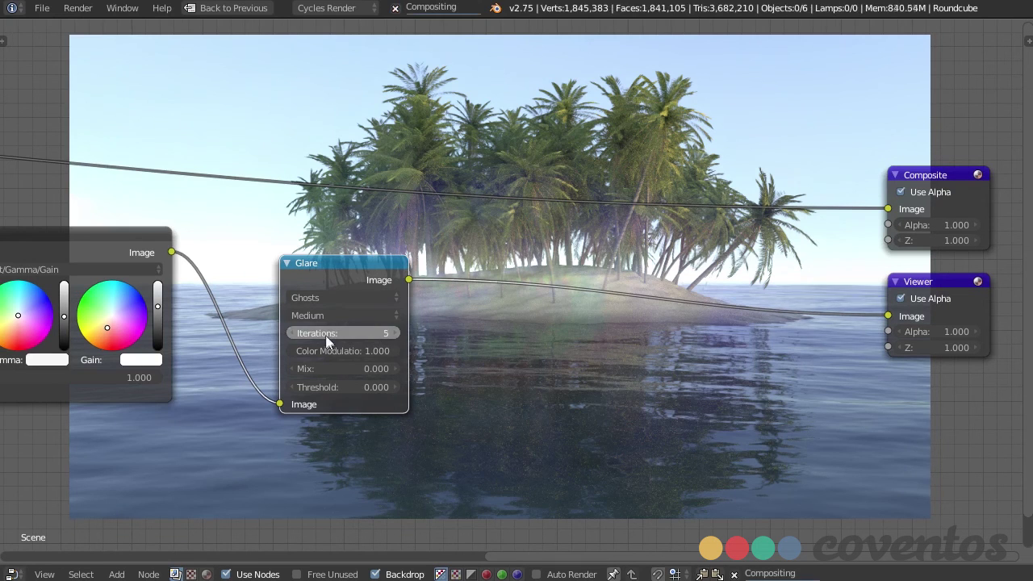
middle_click_drag(646, 373, 560, 367)
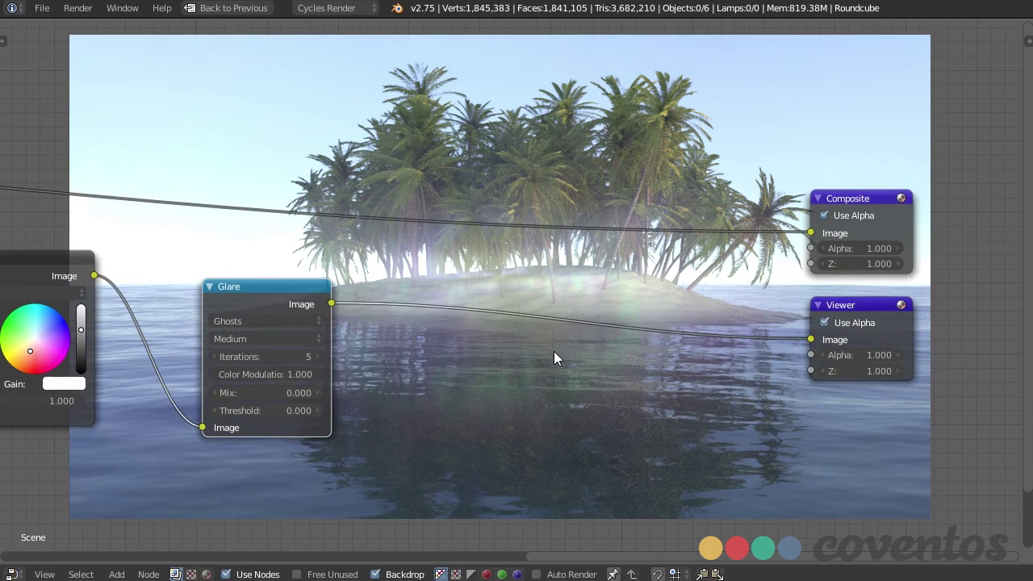
Try the Glare node's Mix at 1 and at -1 to compare the processed and original images
left_click(262, 396)
type("1")
key("Return")
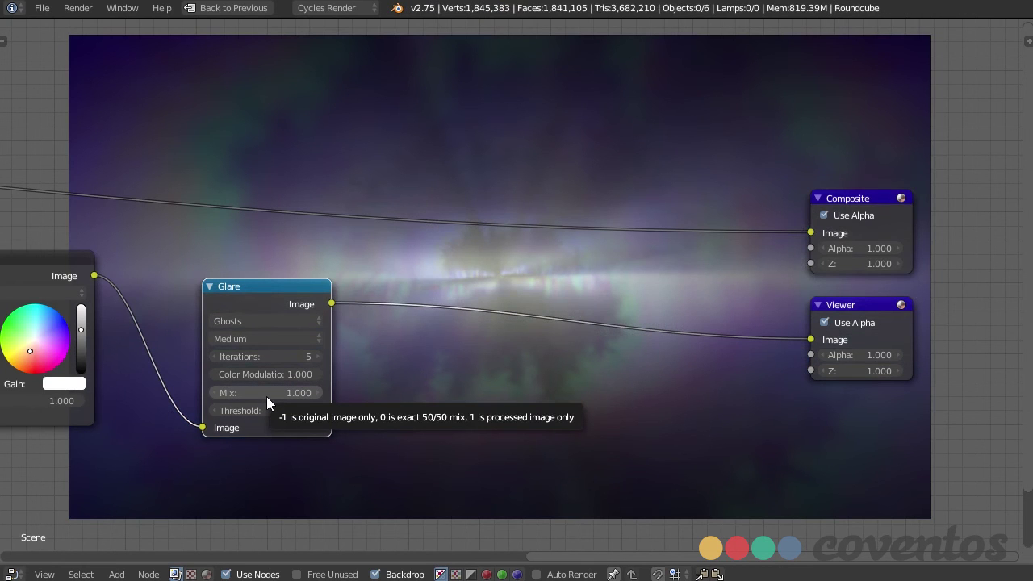
left_click_drag(267, 396, 145, 396)
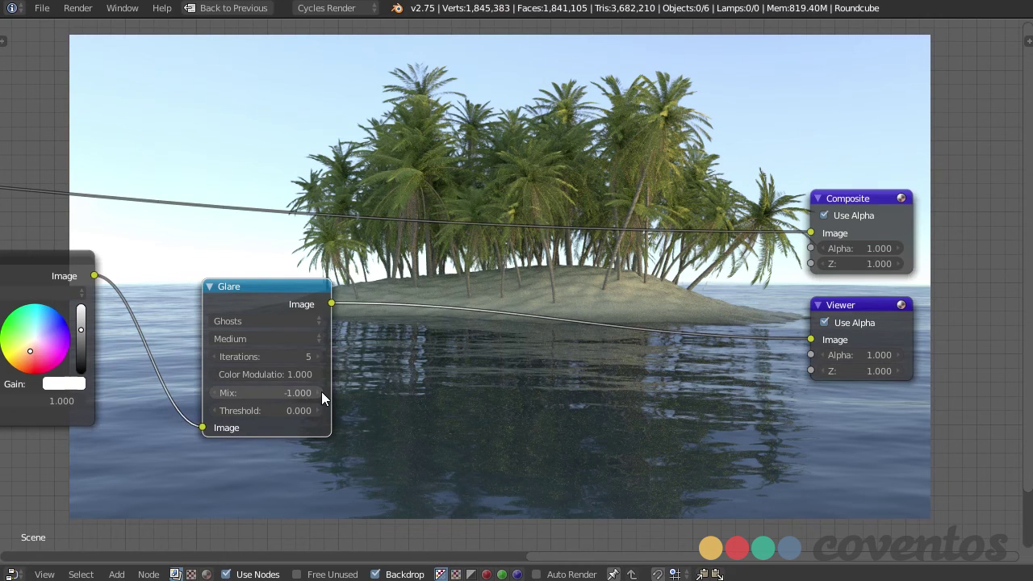
Set the Glare node's Mix to -0.95
left_click(321, 393)
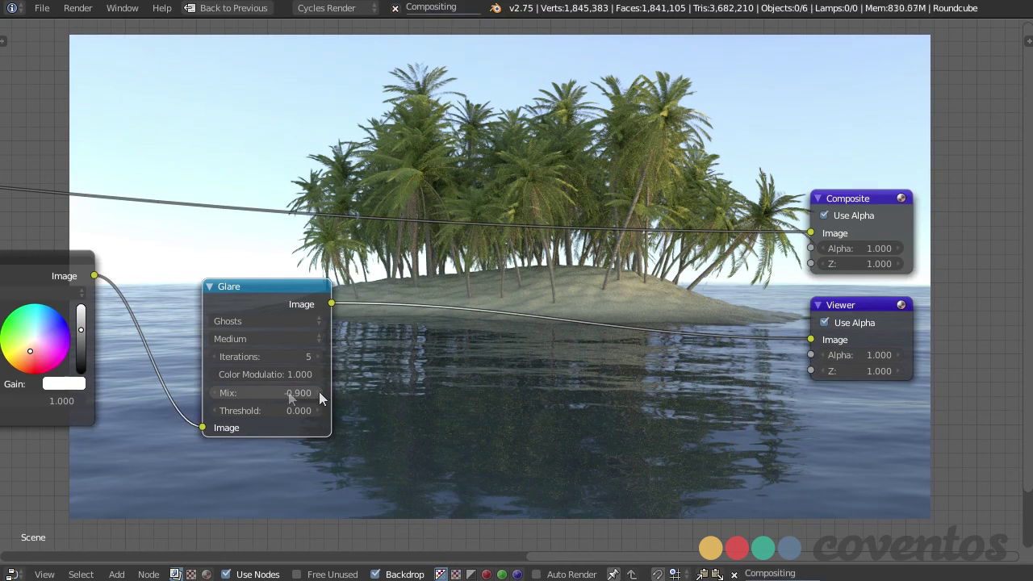
left_click(263, 392)
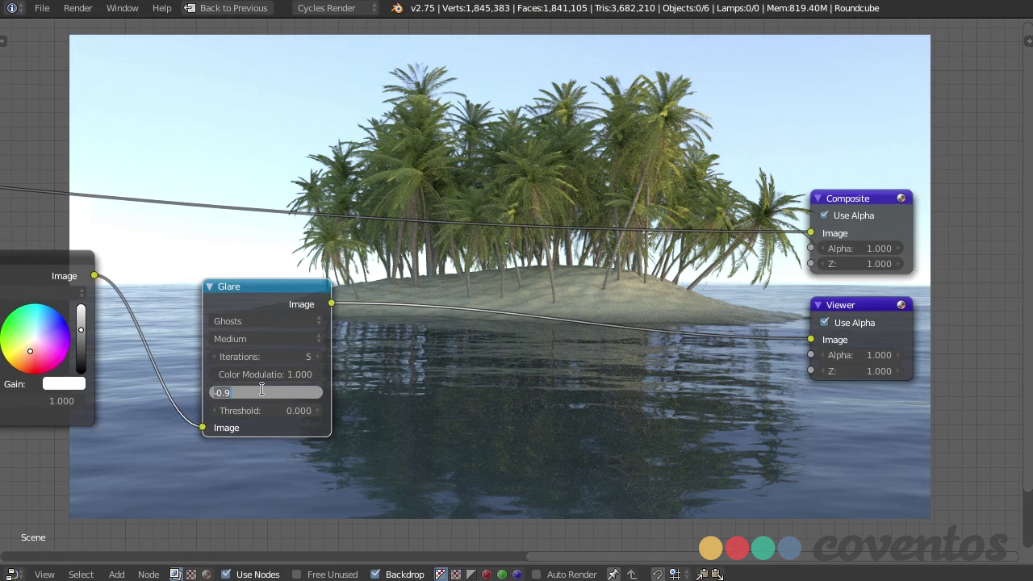
key("BackSpace")
type("-.95")
key("Return")
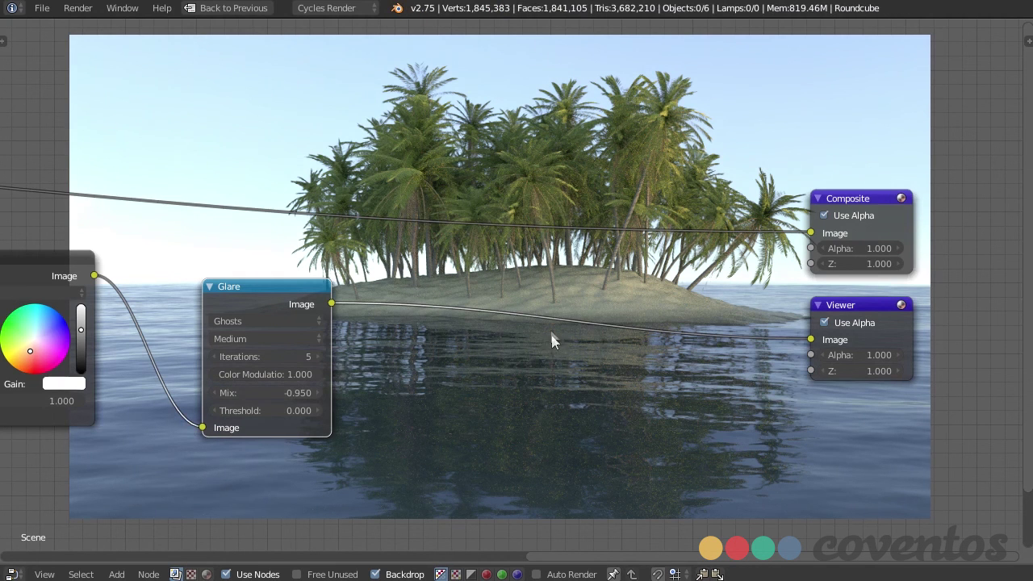
Compare the Color Balance output with the Glare output in the backdrop, ending on the Glare output
left_click(52, 264, "ctrl+shift")
left_click(275, 307, "ctrl+shift")
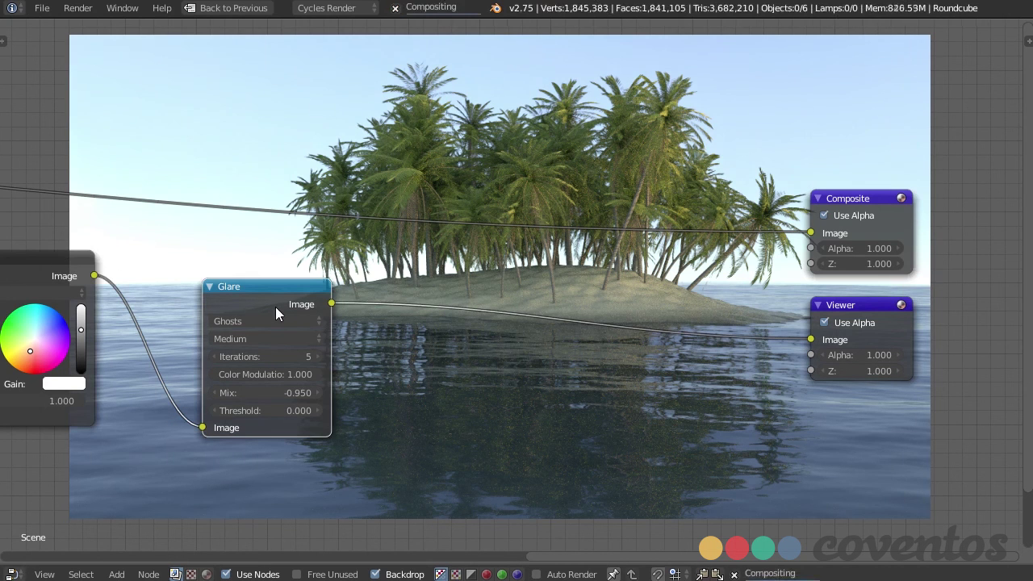
left_click(77, 260, "ctrl+shift")
left_click(303, 281, "ctrl+shift")
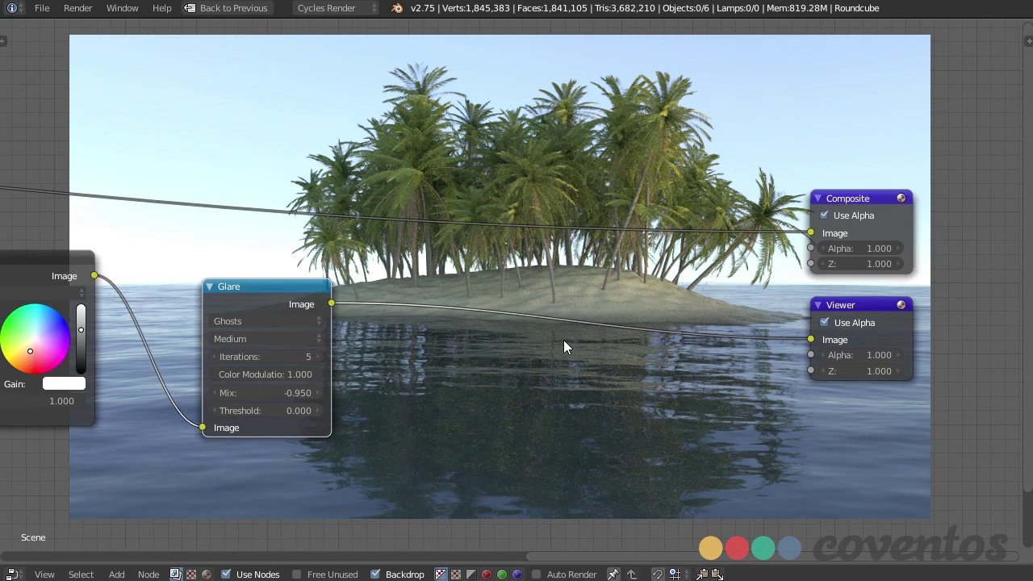
Add an Ellipse Mask node below the Glare node
middle_click_drag(519, 484, 536, 312)
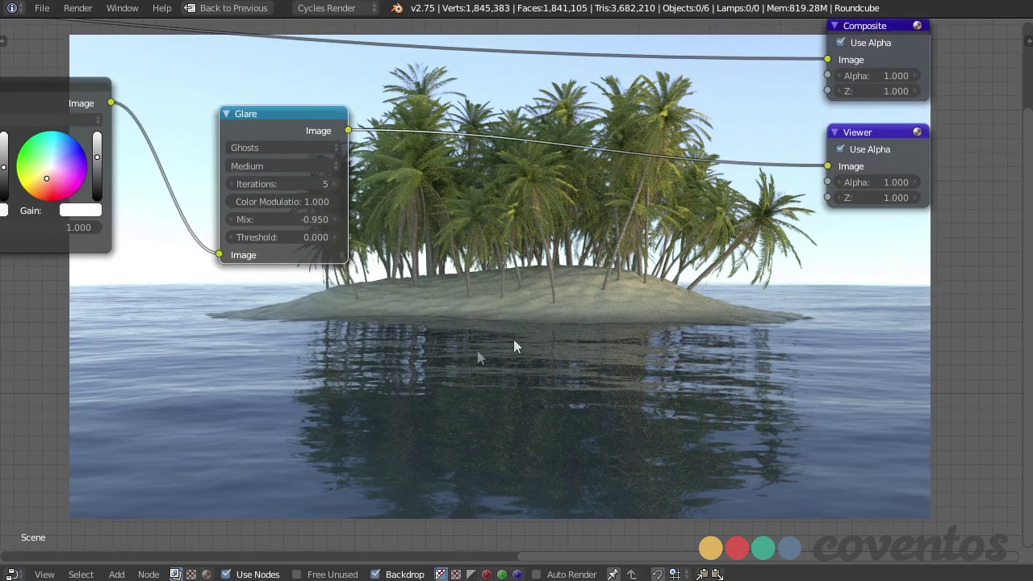
middle_click_drag(509, 350, 484, 350)
key("shift+a")
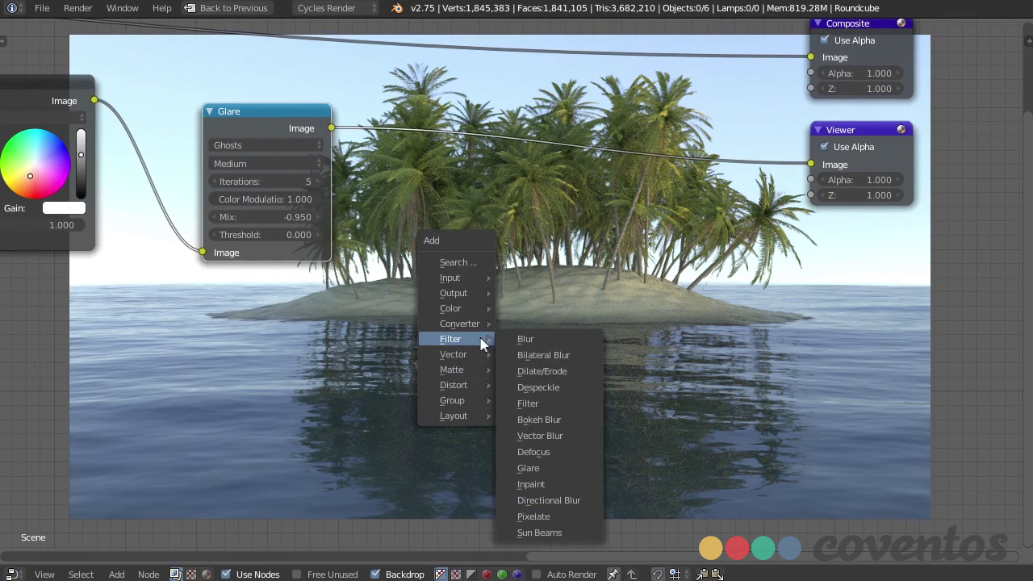
mouse_move(465, 369)
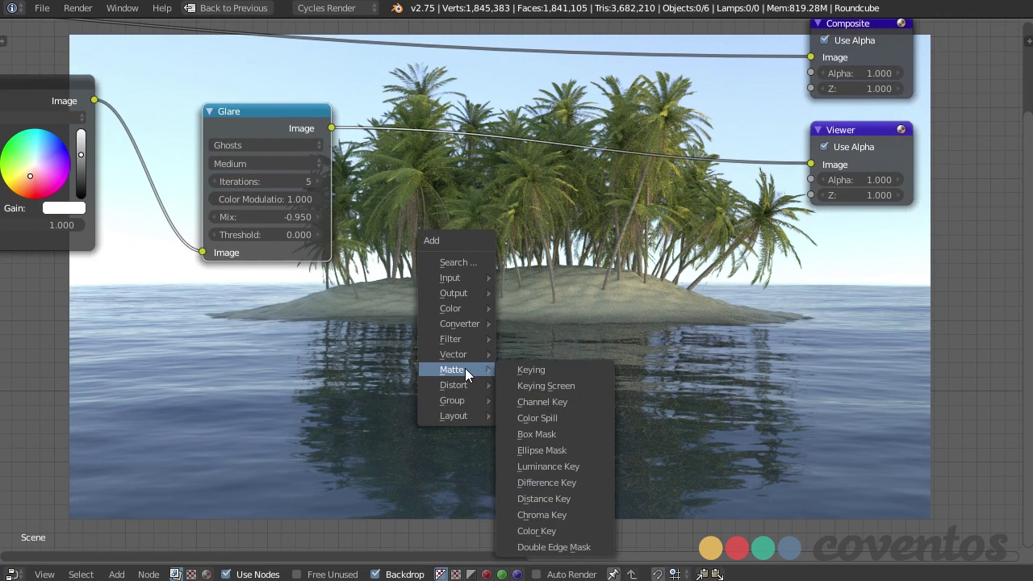
left_click(571, 452)
left_click(143, 322)
Set the Ellipse Mask's width to 1 and height to 0.565, and connect its output to the Viewer
left_click_drag(194, 376, 364, 376)
mouse_move(272, 376)
left_mouse_down()
mouse_move(307, 376)
mouse_move(264, 384)
left_mouse_up()
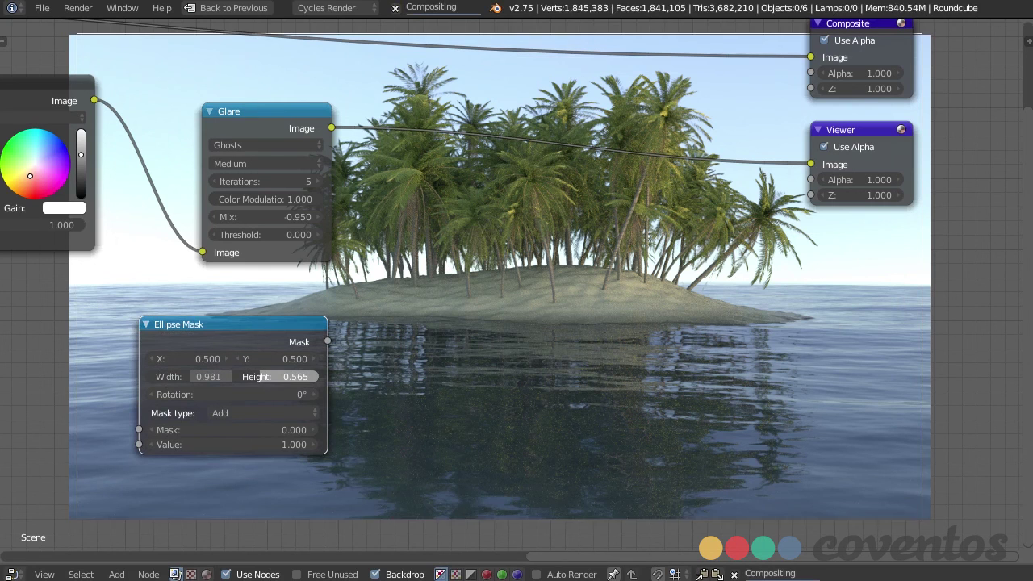
left_click_drag(194, 376, 203, 376)
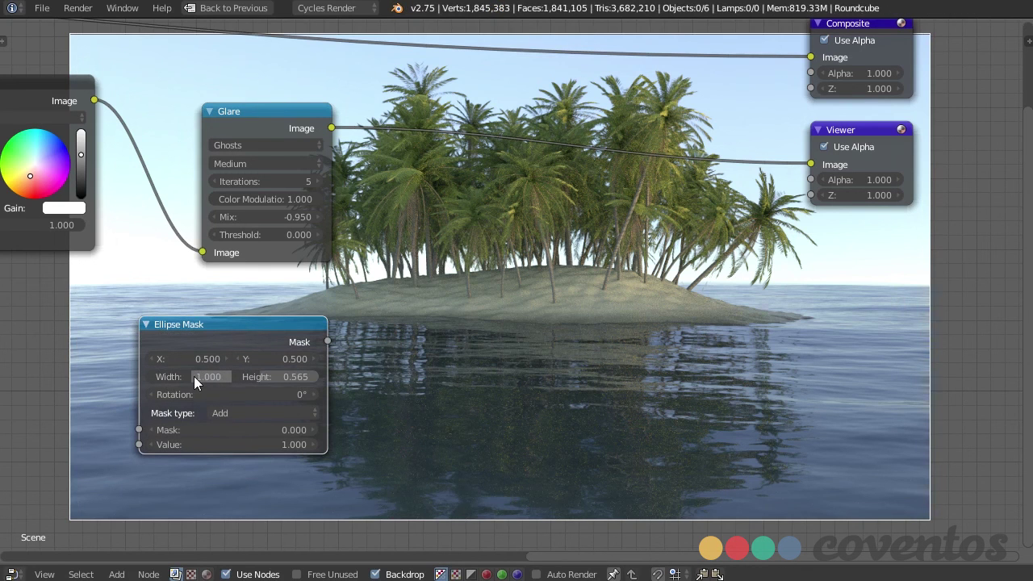
left_click(194, 376)
left_click(439, 385)
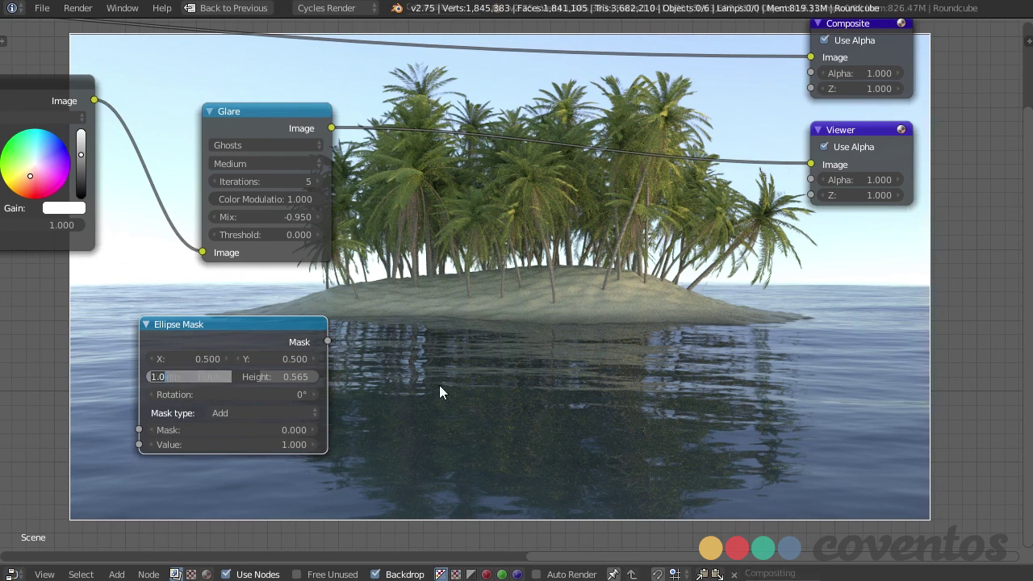
middle_click_drag(542, 230, 560, 293)
left_click(271, 396, "ctrl+shift")
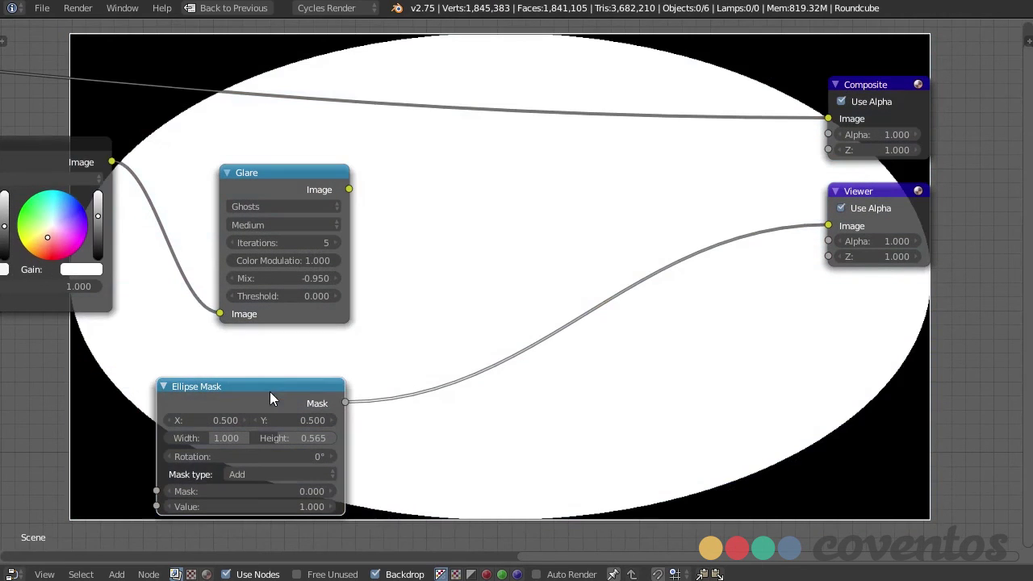
Insert a Blur node between the Ellipse Mask and the Viewer, and set its filter type to Fast Gaussian
middle_click_drag(516, 358, 491, 354)
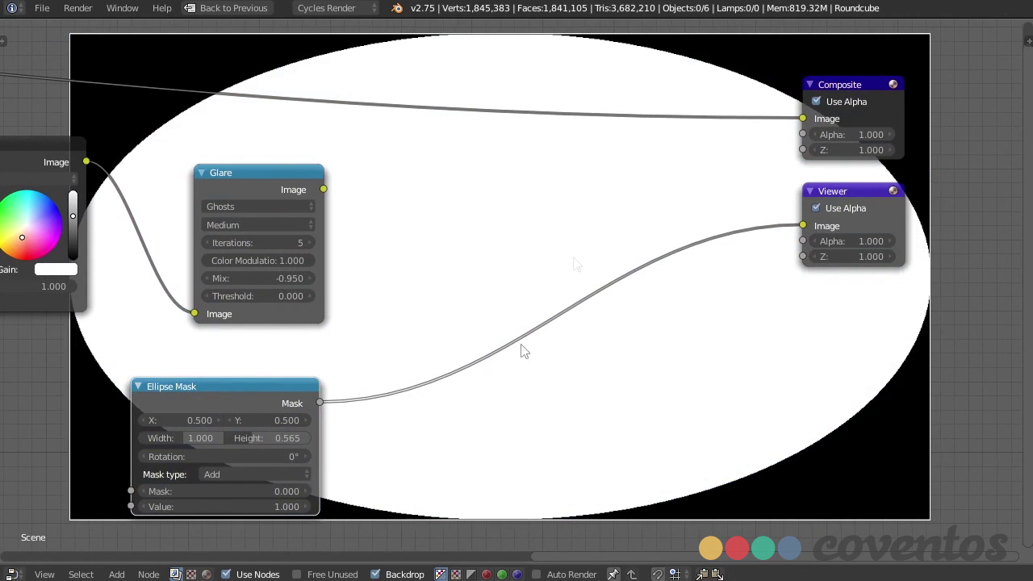
middle_click_drag(588, 419, 575, 400)
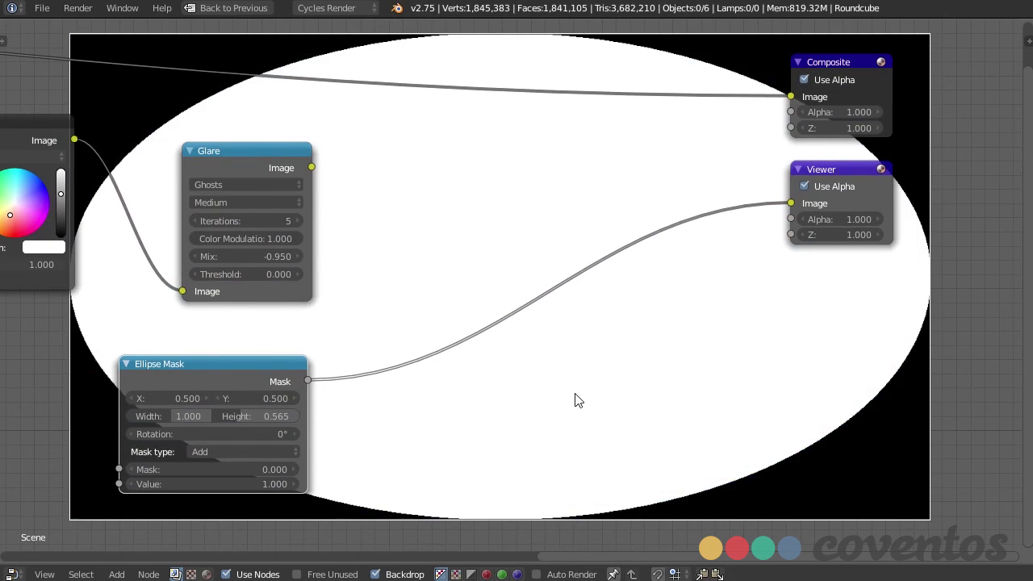
key("shift+a")
mouse_move(504, 335)
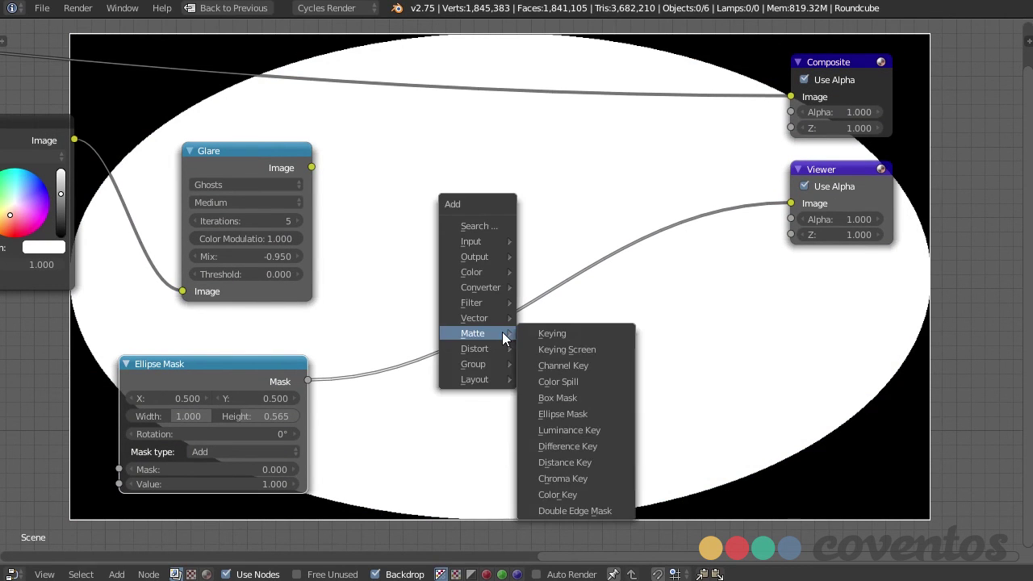
mouse_move(501, 306)
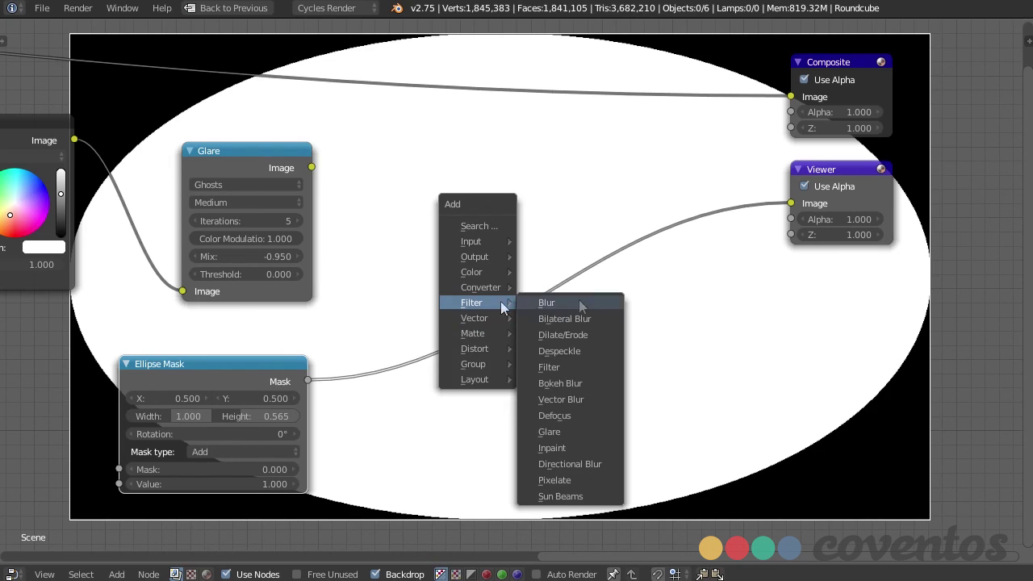
left_click(578, 303)
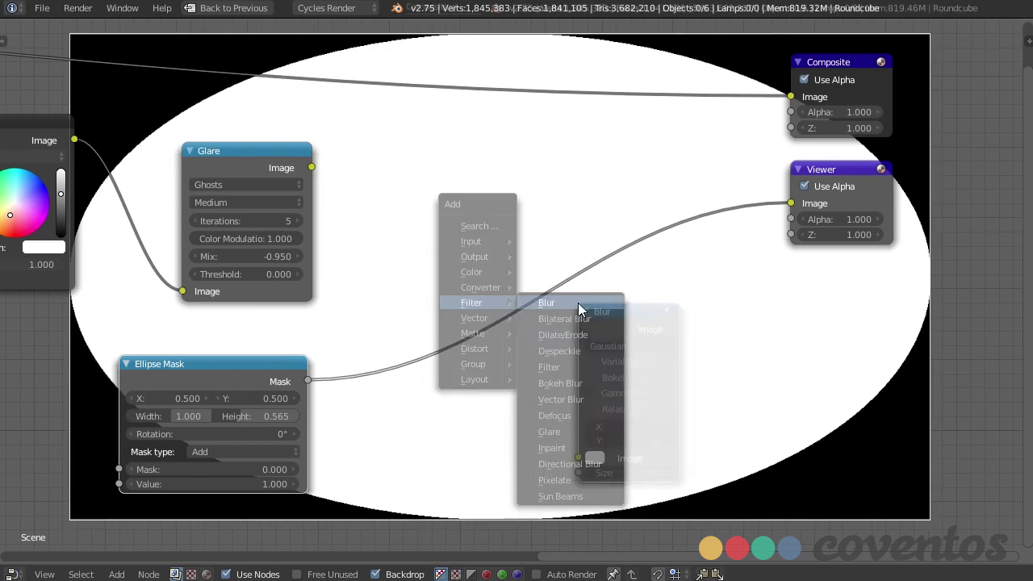
left_click(426, 289)
left_click(488, 329)
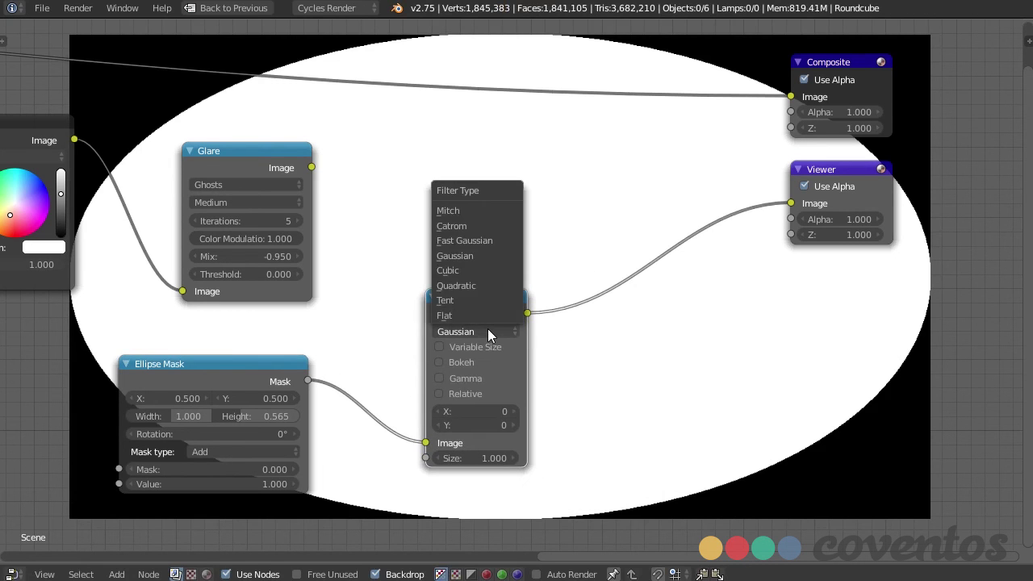
left_click(479, 241)
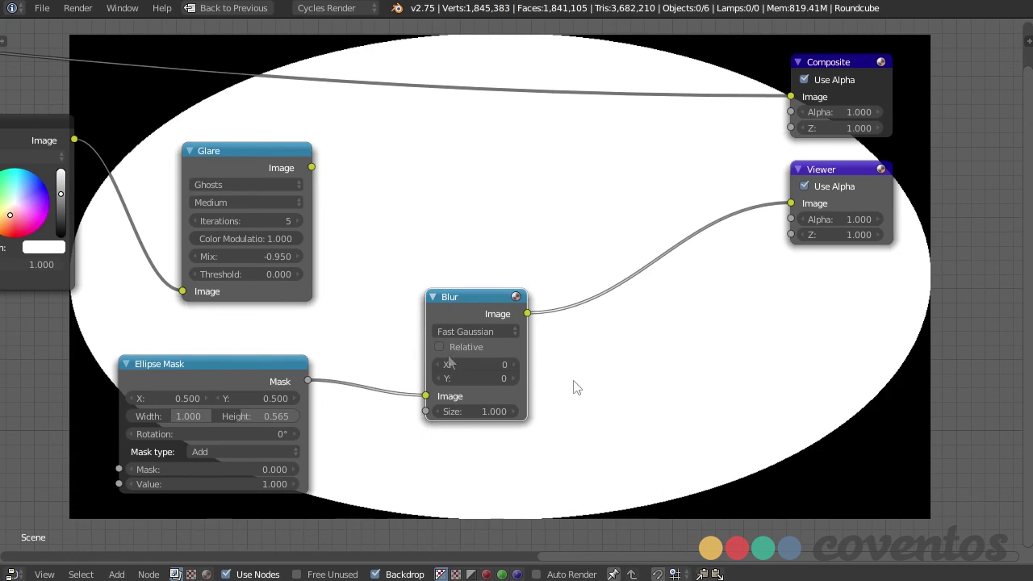
Make the Blur node's size relative and set both X and Y to 25%
left_click_drag(464, 365, 489, 383)
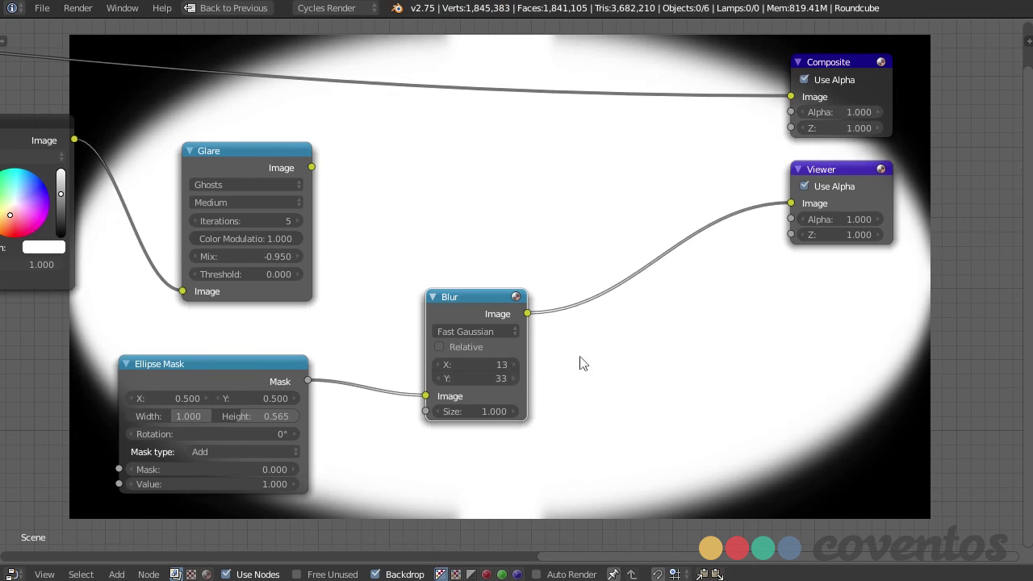
left_click(441, 347)
double_click(483, 398)
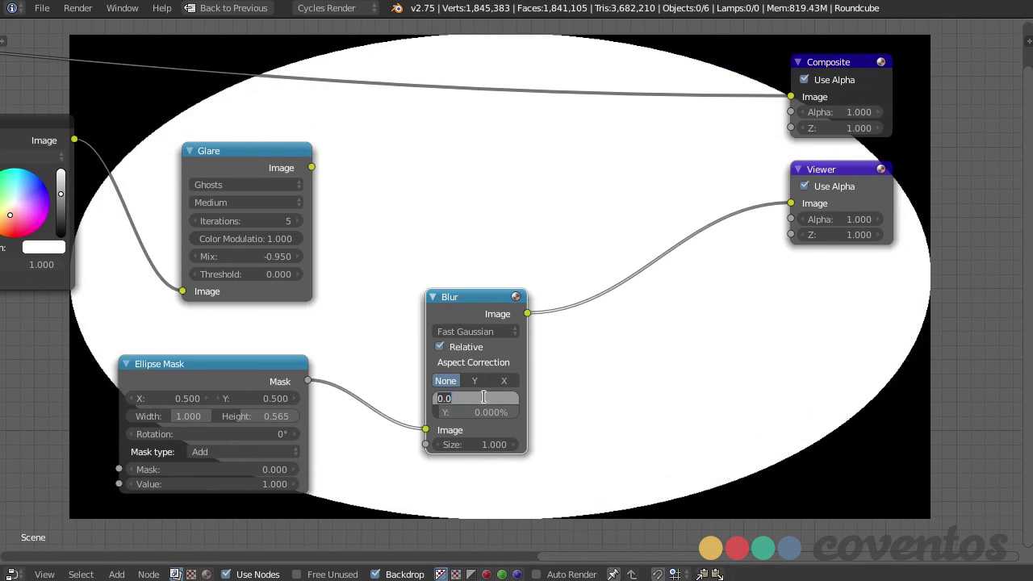
type("25")
key("Return")
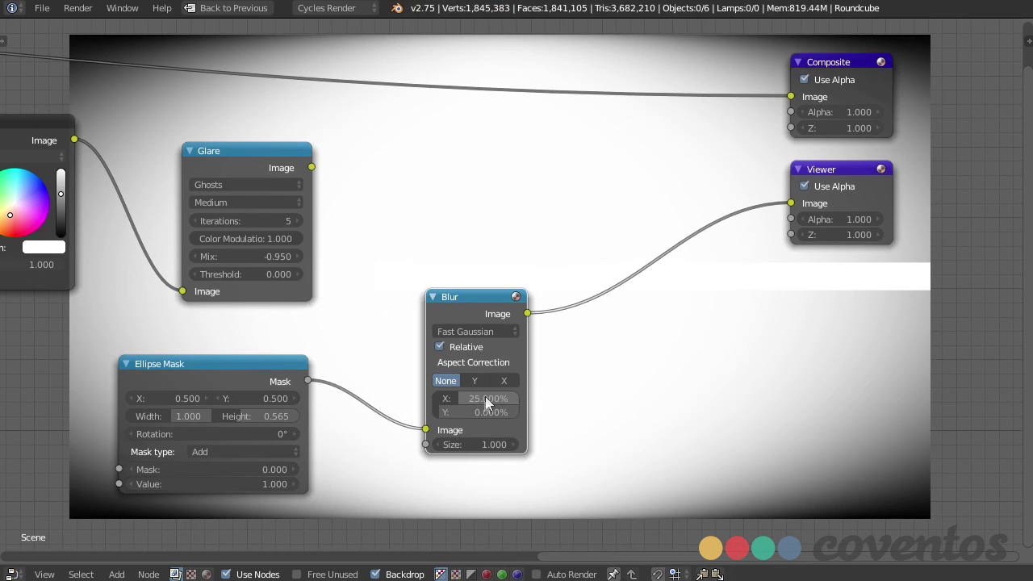
double_click(481, 412)
type("25")
key("Return")
Move the Blur node down beside the Ellipse Mask node to make room for another node
scroll(708, 359, "down", 1)
middle_click_drag(710, 362, 789, 388)
middle_click_drag(676, 284, 676, 252)
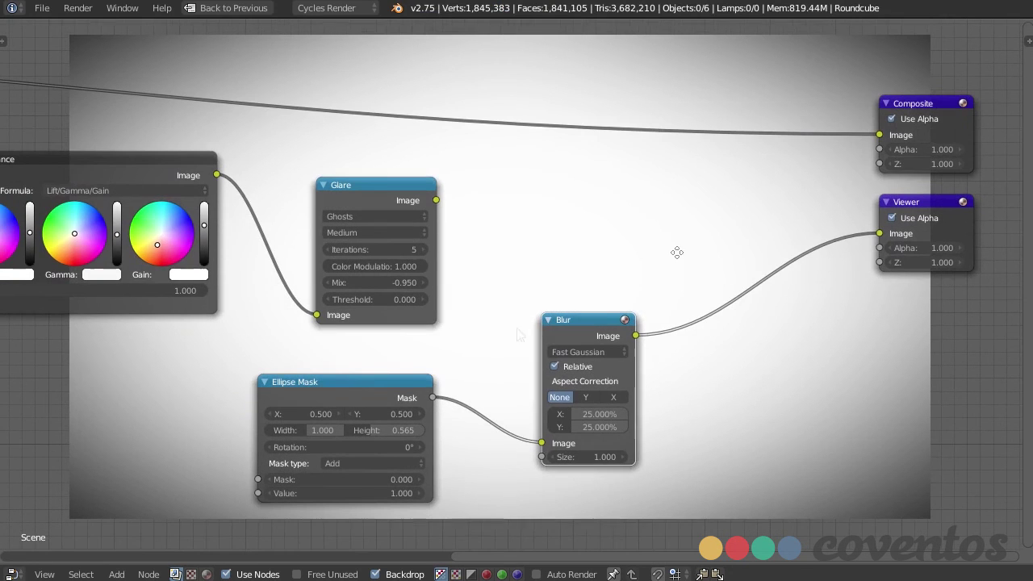
left_click_drag(582, 320, 535, 375)
middle_click_drag(636, 271, 601, 259)
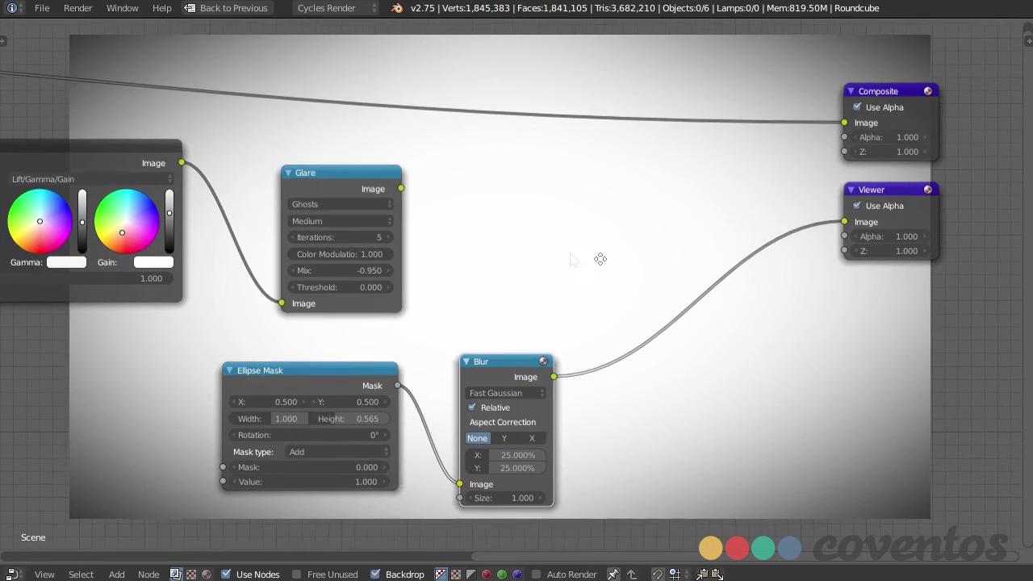
Insert a Mix node between Blur and the Viewer, and connect the Glare output to its first image input
key("shift+a")
mouse_move(622, 177)
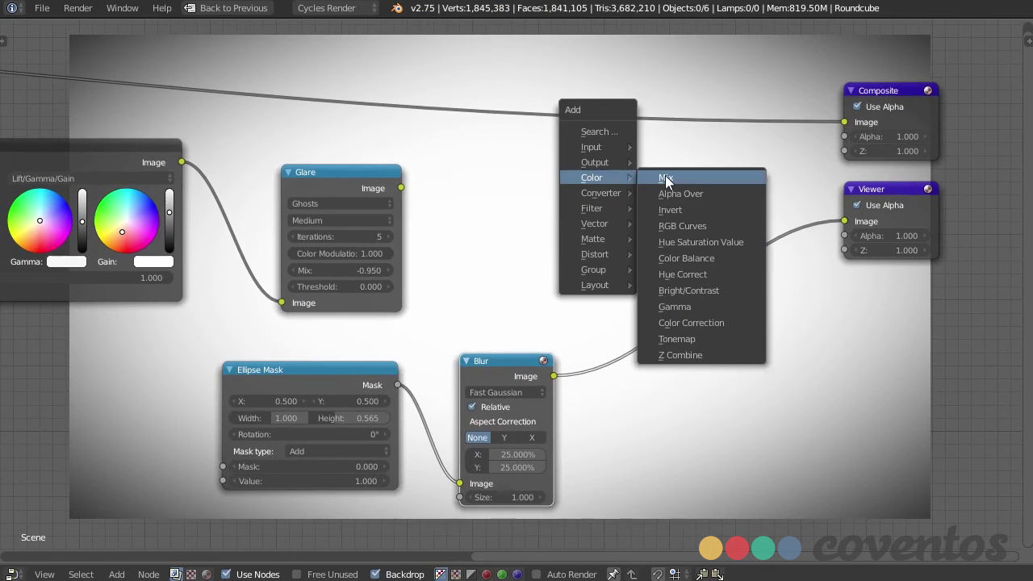
left_click(665, 178)
left_click(665, 180)
left_click_drag(401, 188, 651, 277)
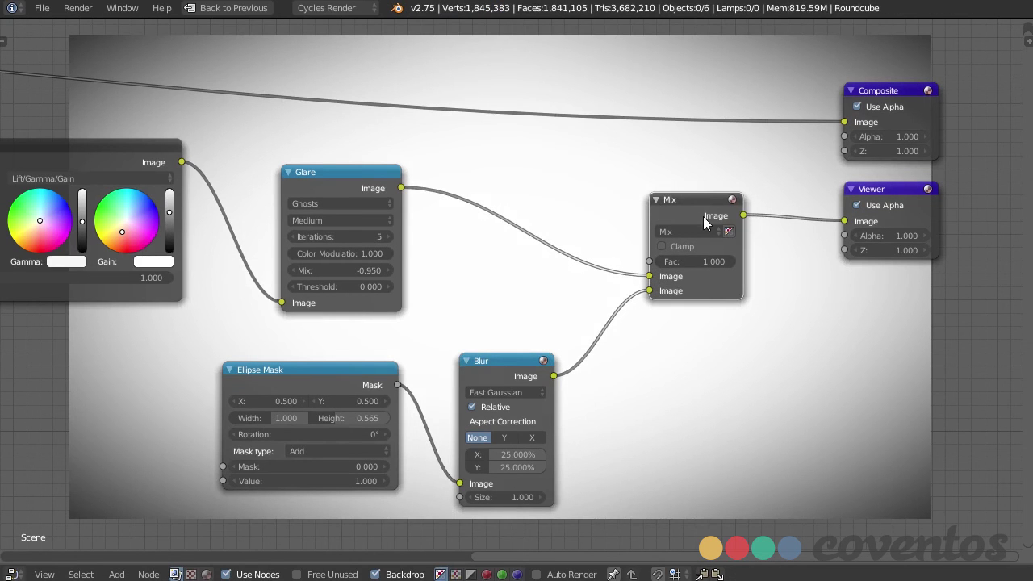
Set the Mix node's blend type to Multiply to darken the image with the blurred mask
left_click(706, 230)
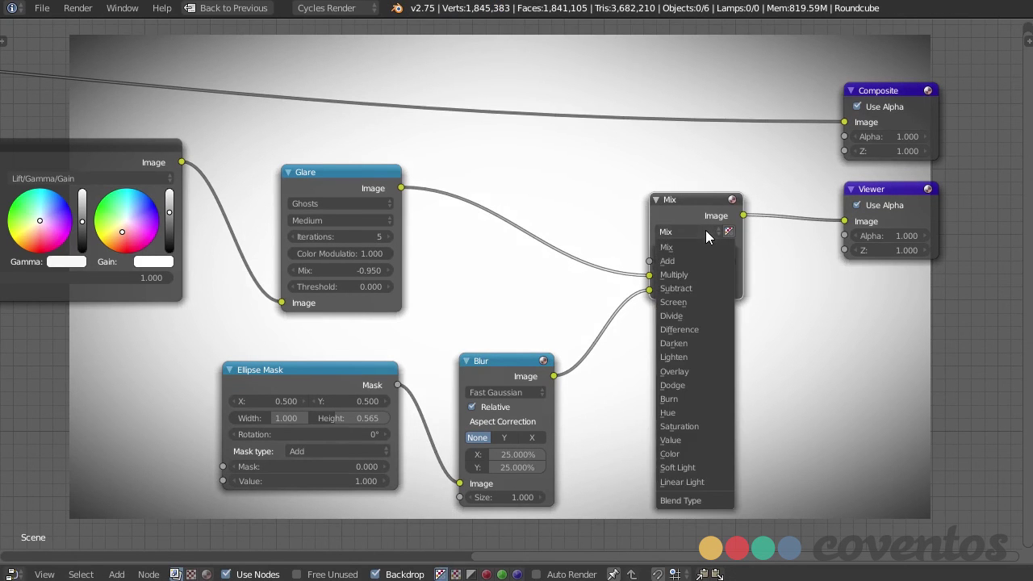
left_click(688, 275)
middle_click_drag(845, 324, 804, 370)
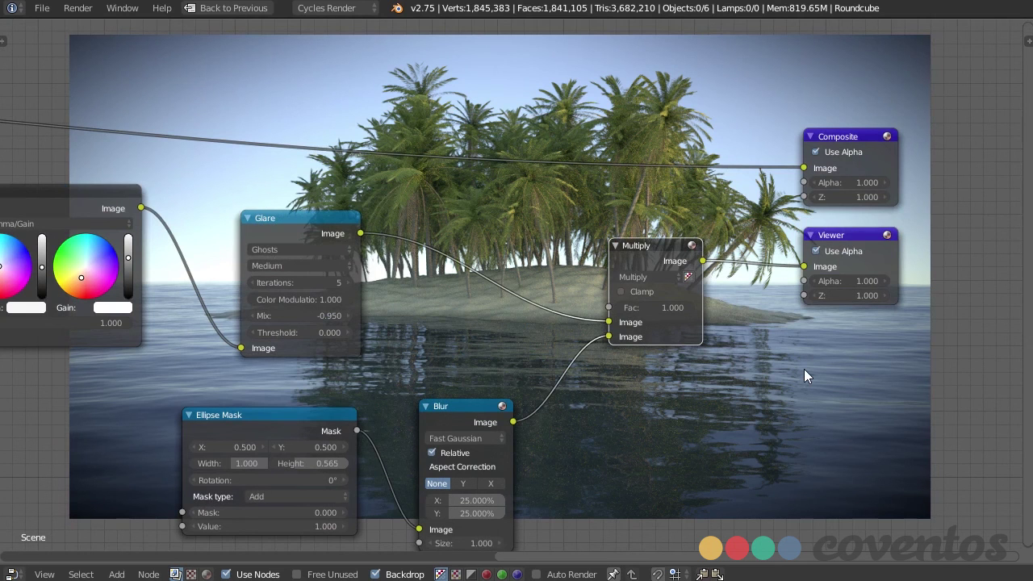
Change the blend type of the node combining Glare and Blur to Overlay and set its factor to 0.5
left_click(669, 279)
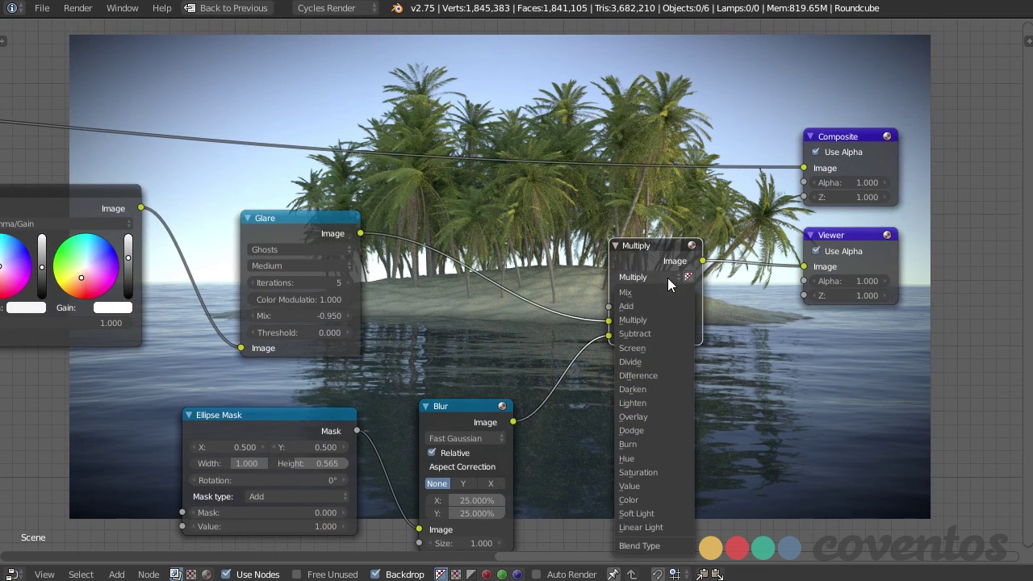
left_click(656, 416)
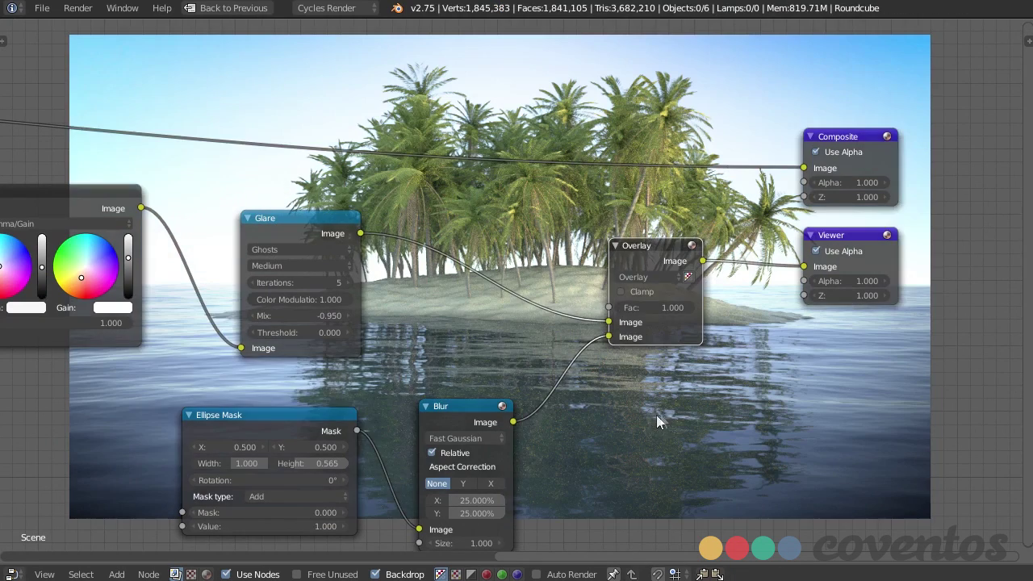
middle_click_drag(656, 415, 670, 362)
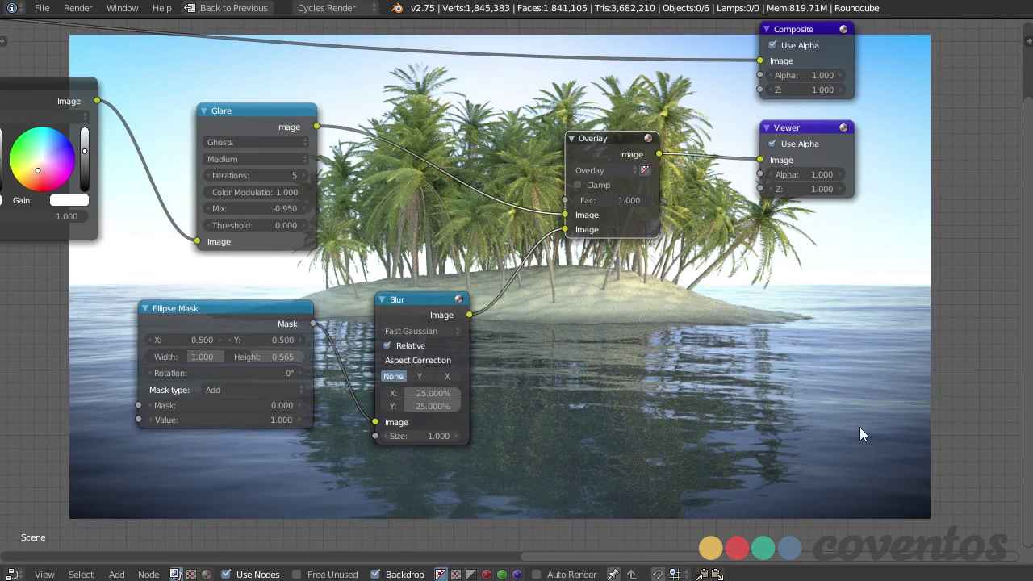
middle_click_drag(861, 428, 922, 490)
scroll(797, 394, "up", 2)
middle_click_drag(704, 244, 759, 266)
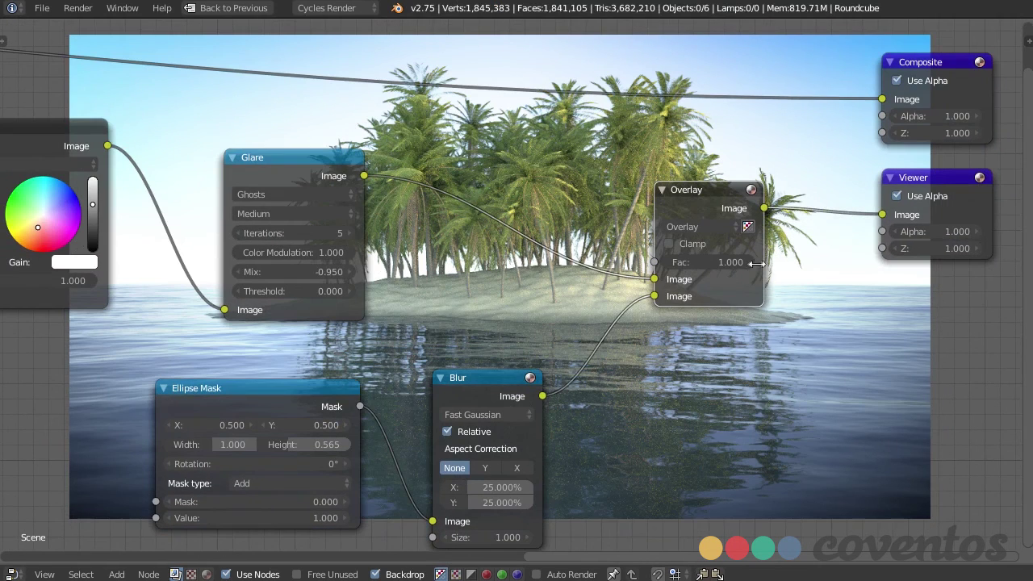
left_click_drag(758, 263, 718, 262)
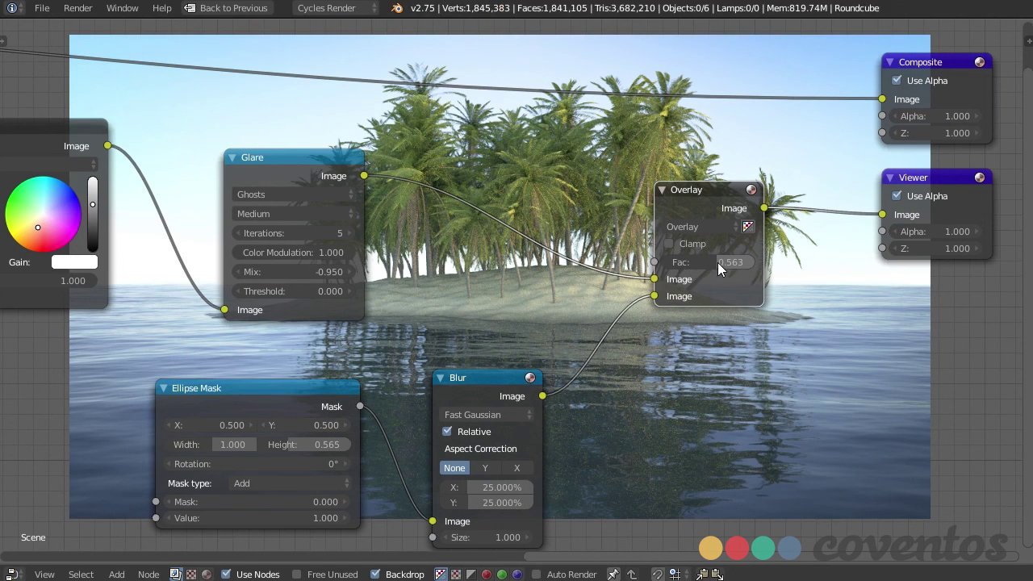
left_click(718, 262)
type("0.5")
key("Return")
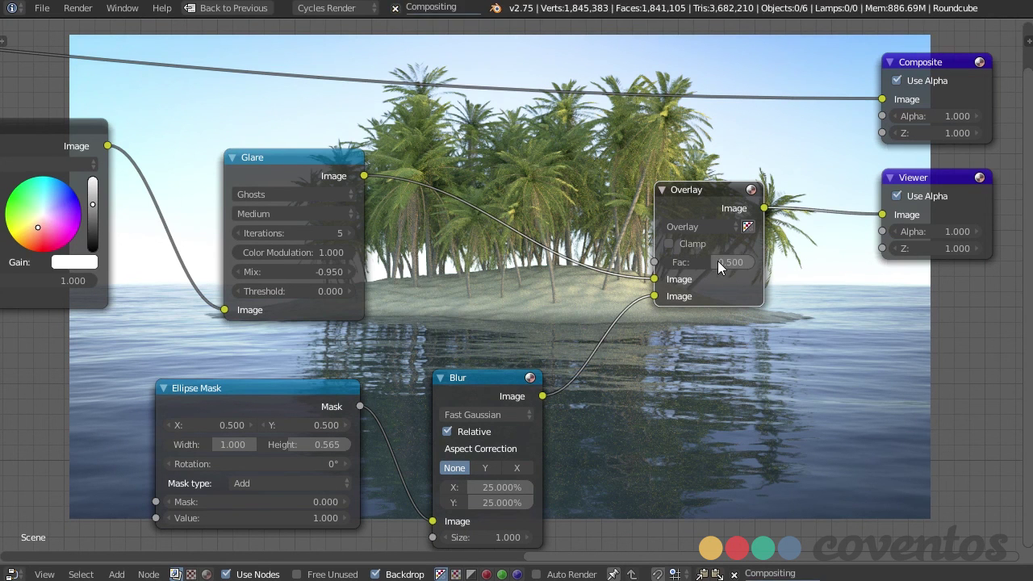
Connect the Overlay node's output to the Composite node's Image input and turn off Use Alpha on Composite
middle_click_drag(791, 272, 723, 350)
left_click_drag(691, 305, 819, 204)
left_click(855, 177)
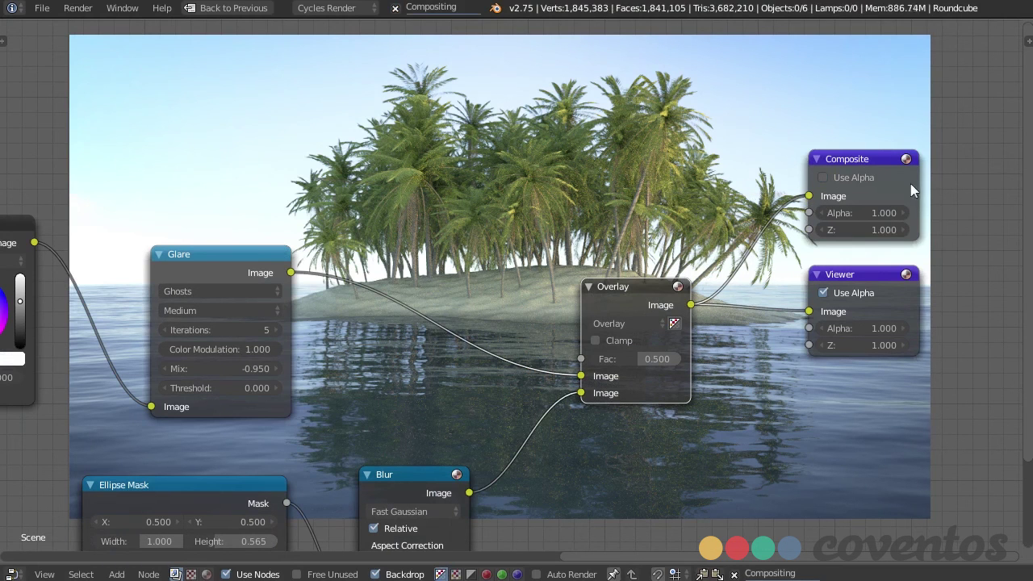
mouse_move(853, 159)
left_mouse_down()
mouse_move(873, 168)
mouse_move(859, 168)
left_mouse_up()
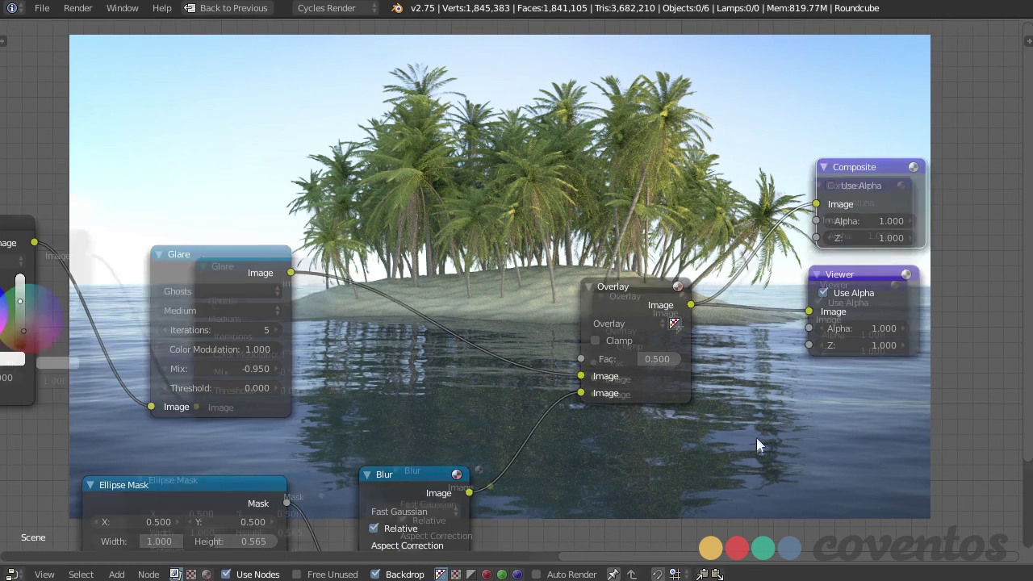
Compare the island's raw Render Layers image with the final Overlay result by previewing each in the Viewer
scroll(758, 441, "down", 5)
middle_click_drag(601, 334, 667, 336)
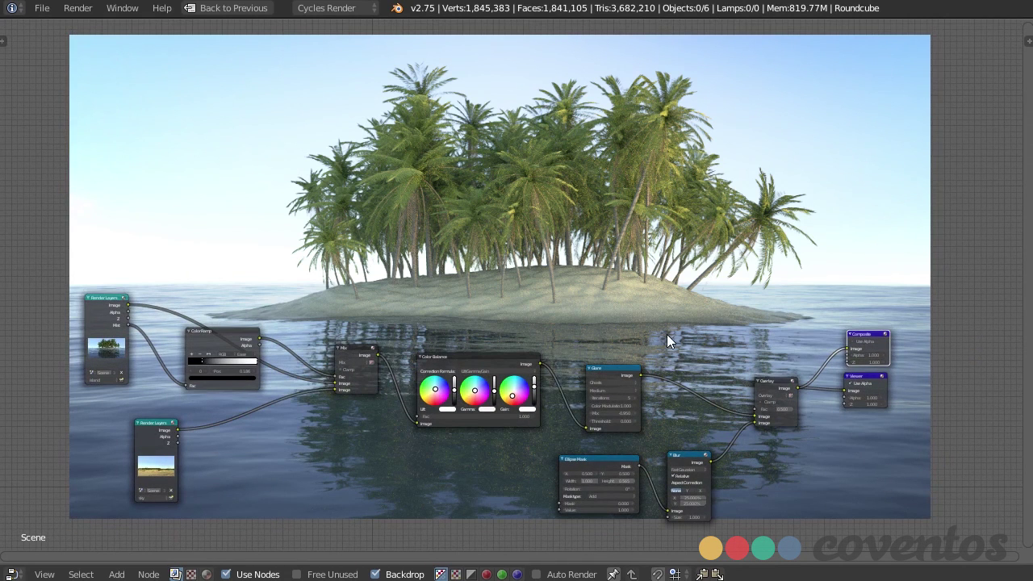
left_click(113, 314, "ctrl+shift")
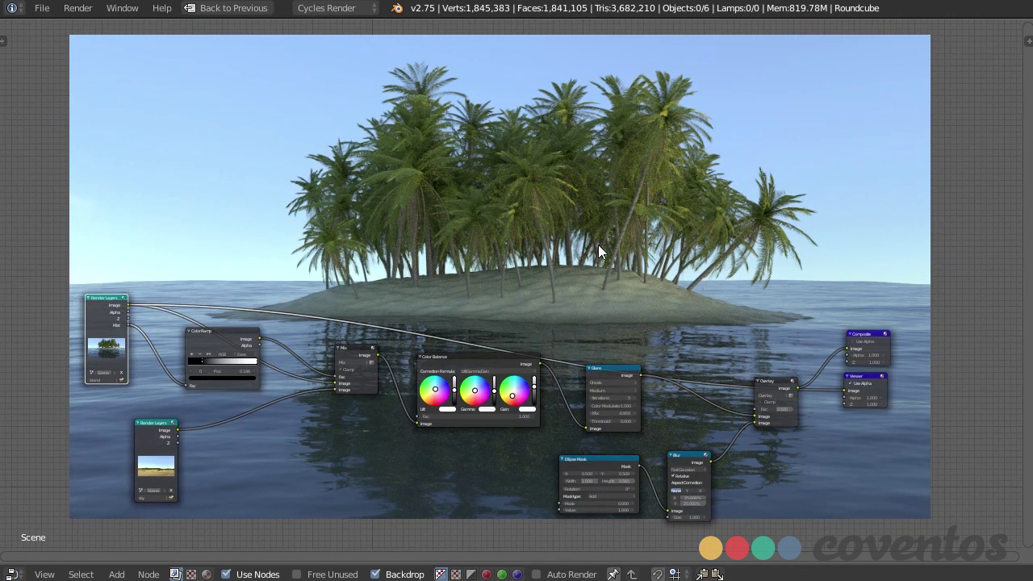
left_click(767, 401, "ctrl+shift")
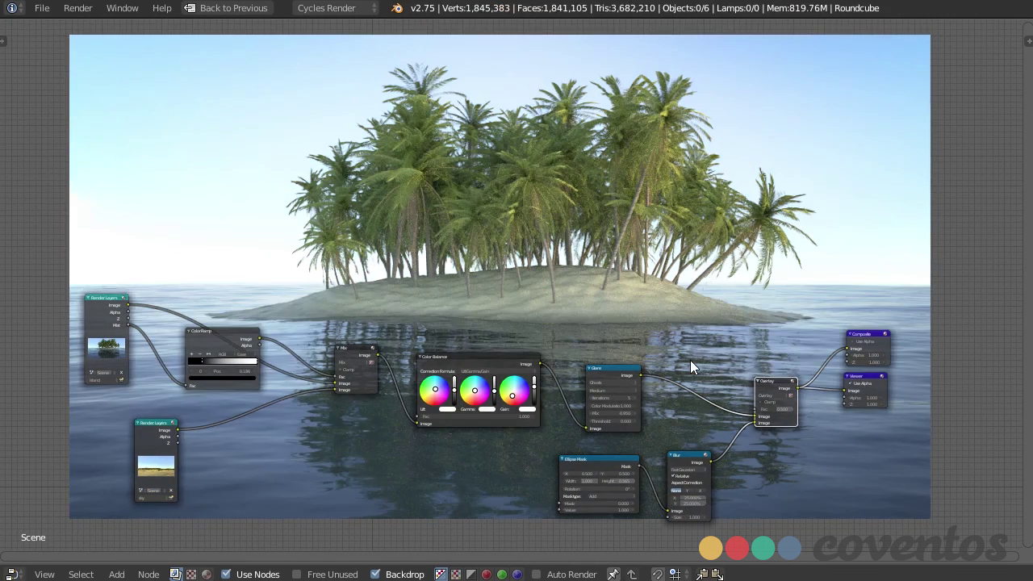